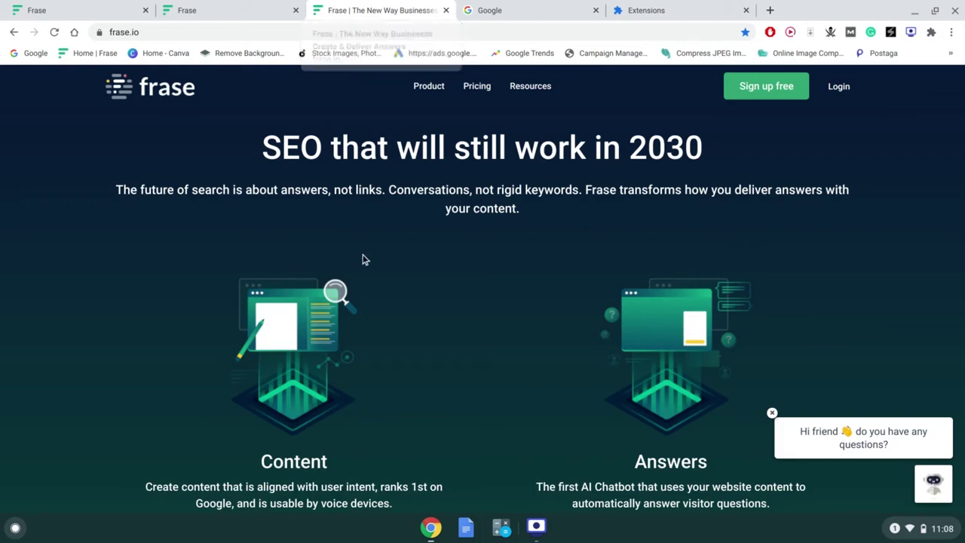
- Look over the Content and Answers product sections on the Frase homepage
{"action": "scroll", "coordinate": [362, 259], "scroll_direction": "down", "scroll_amount": 4}
{"action": "scroll", "coordinate": [361, 258], "scroll_direction": "up", "scroll_amount": 3}
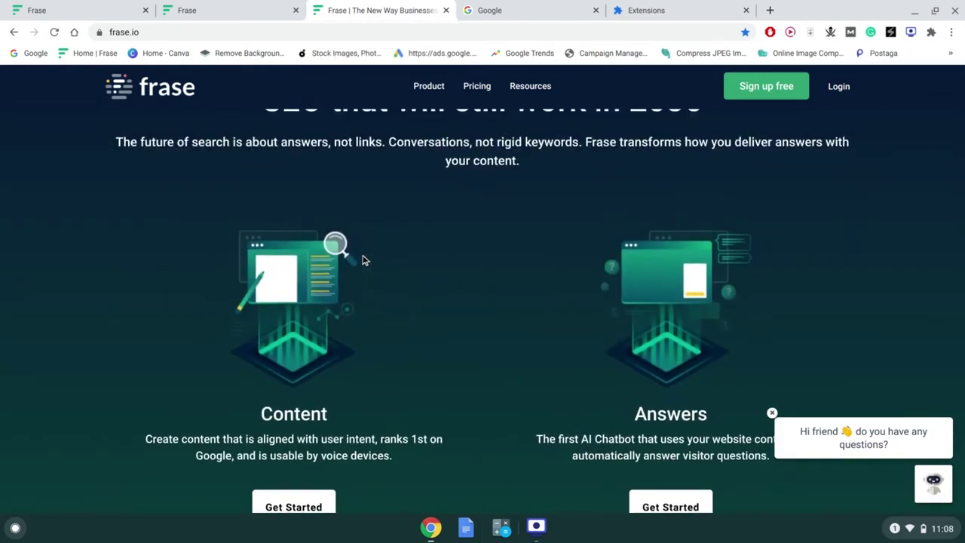
{"action": "scroll", "coordinate": [362, 259], "scroll_direction": "down", "scroll_amount": 1}
{"action": "scroll", "coordinate": [482, 301], "scroll_direction": "down", "scroll_amount": 2}
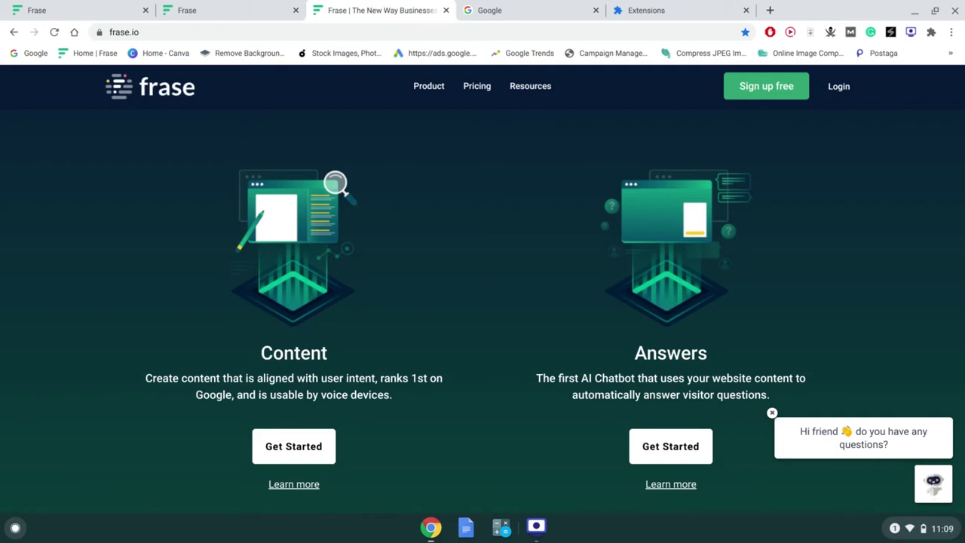
- Go to the Frase dashboard's content documents list and check the available folders
{"action": "left_click", "coordinate": [91, 4]}
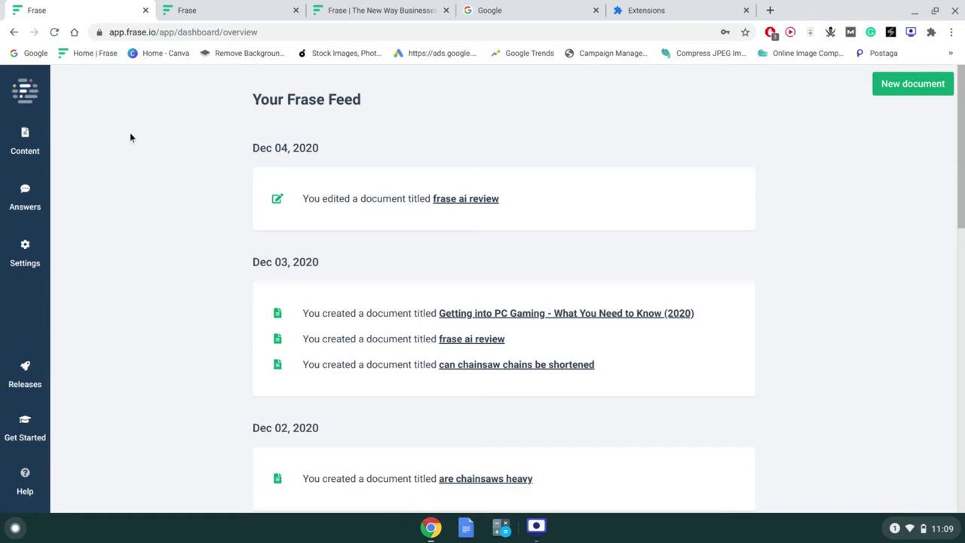
{"action": "left_click", "coordinate": [20, 149]}
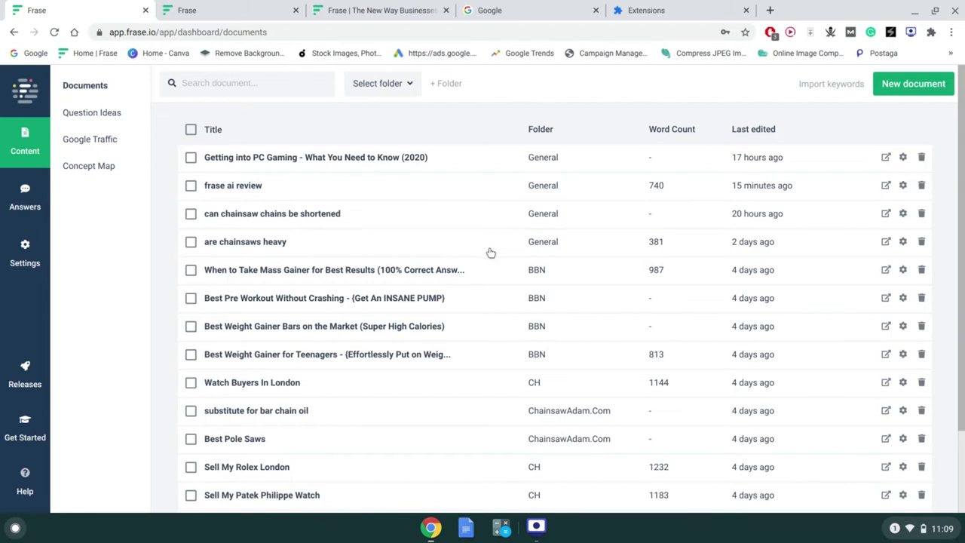
{"action": "left_click", "coordinate": [403, 83]}
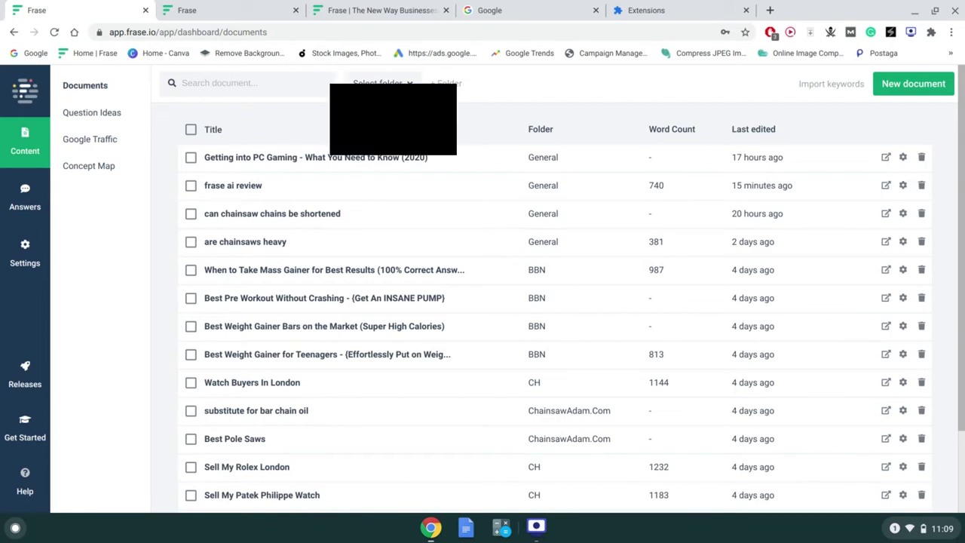
{"action": "key", "text": "Escape"}
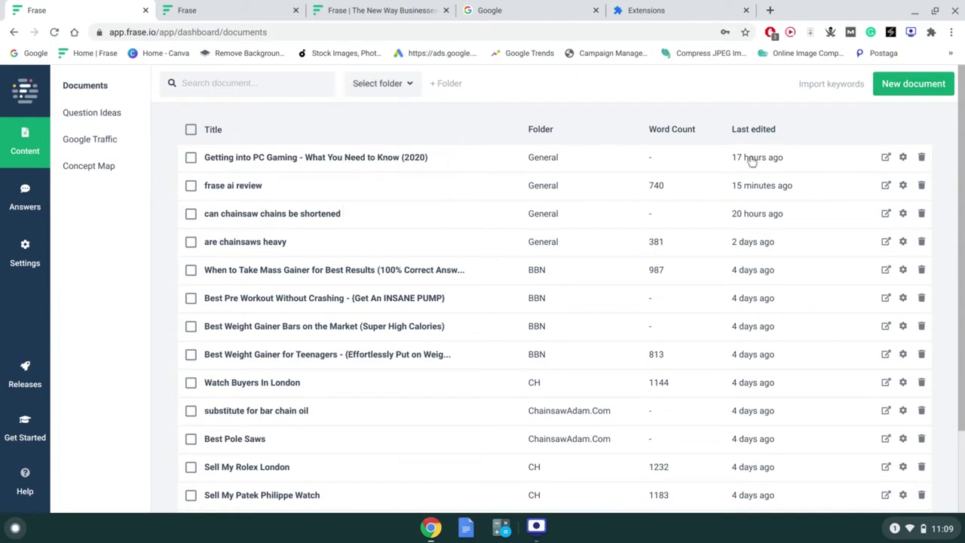
- Search Question Ideas for "playtstation 5" in English
{"action": "left_click", "coordinate": [108, 114]}
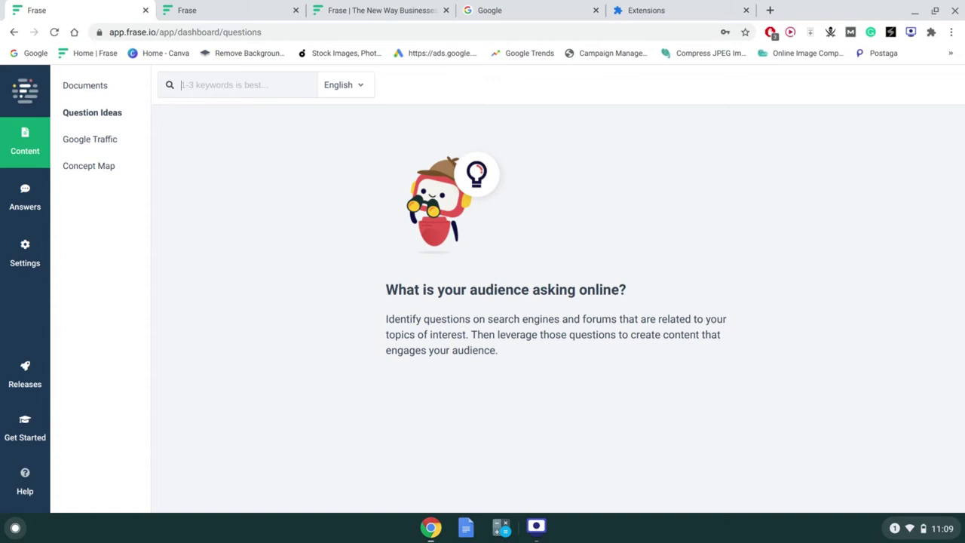
{"action": "type", "text": "platsta"}
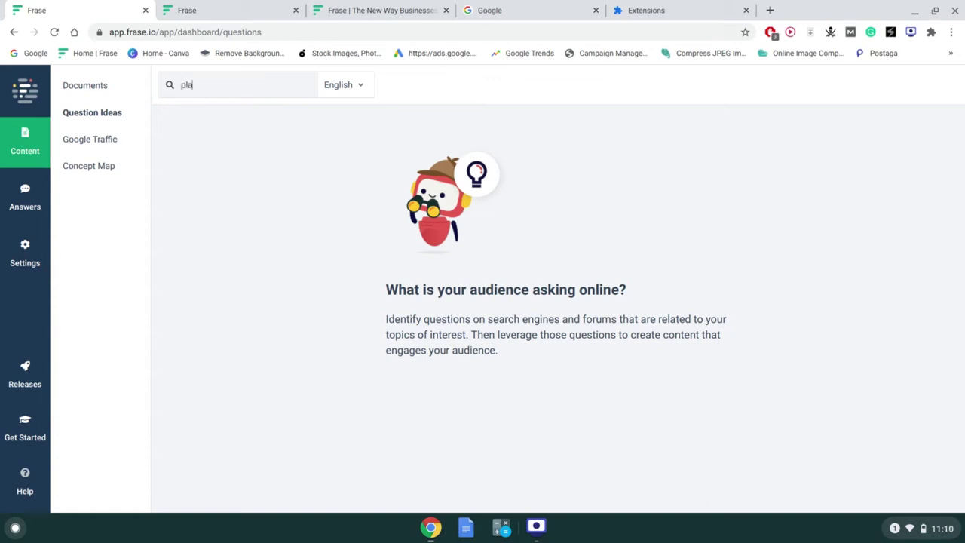
{"action": "type", "text": "tion 5"}
{"action": "left_click", "coordinate": [196, 86]}
{"action": "key", "text": "BackSpace"}
{"action": "type", "text": "y"}
{"action": "key", "text": "Return"}
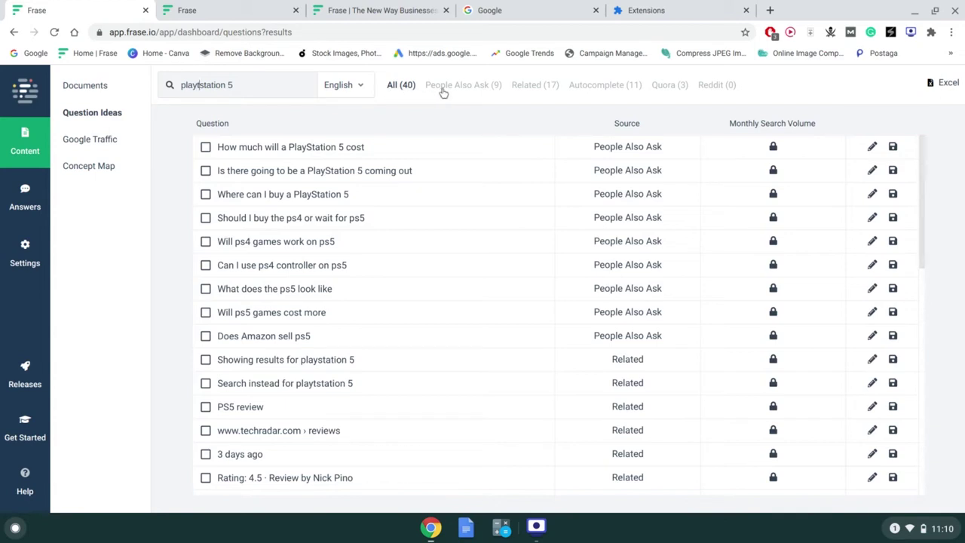
- Review the question results by source: People Also Ask, Related, Autocomplete, Quora and Reddit, and return to the full list
{"action": "left_click", "coordinate": [467, 86]}
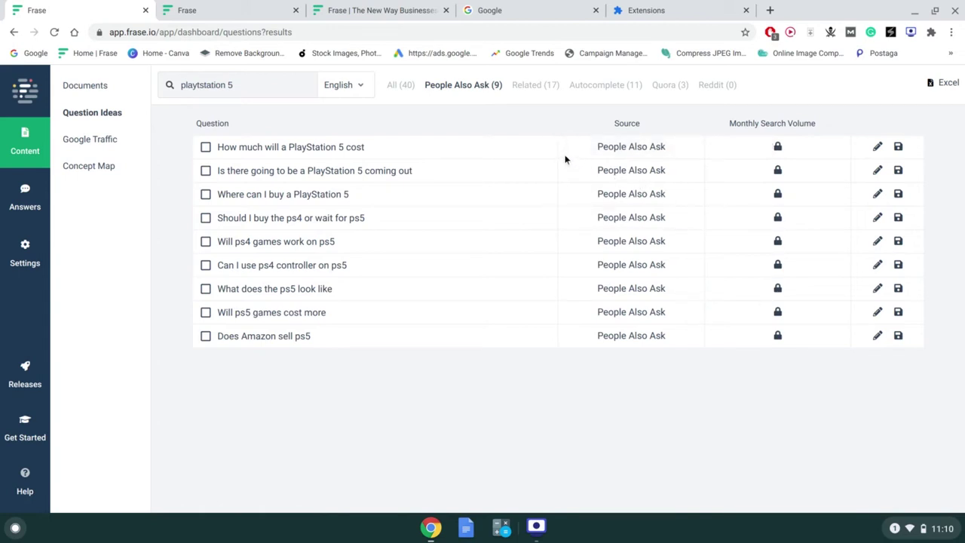
{"action": "left_click", "coordinate": [544, 87]}
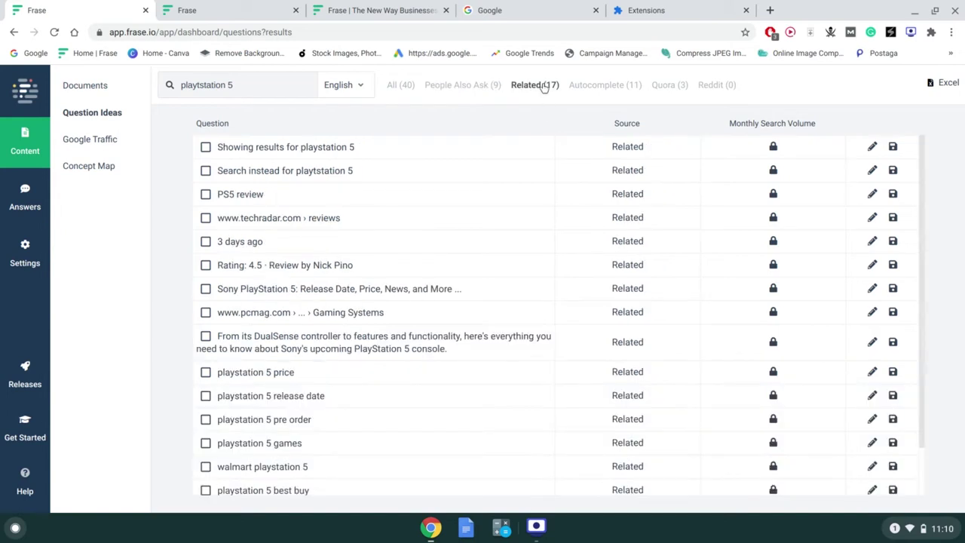
{"action": "scroll", "coordinate": [554, 148], "scroll_direction": "down", "scroll_amount": 1}
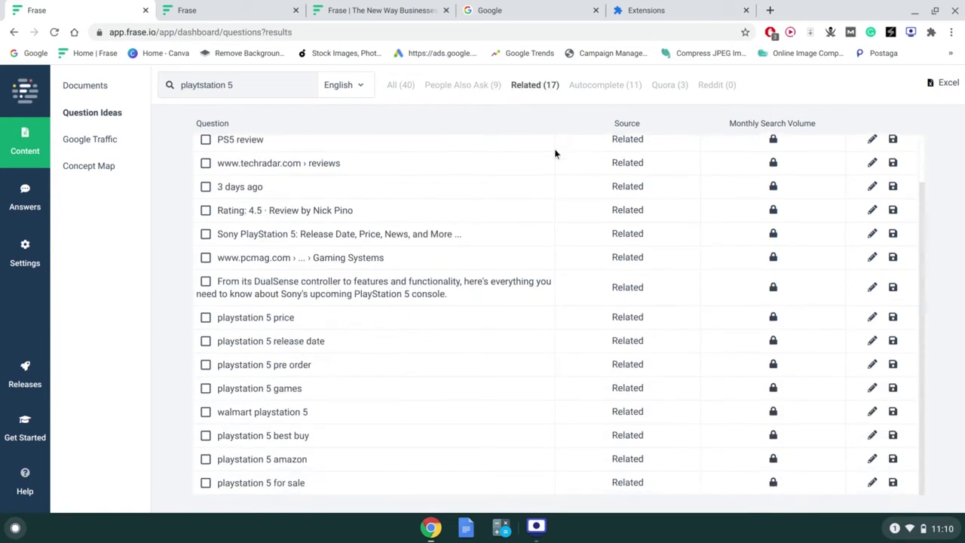
{"action": "scroll", "coordinate": [554, 148], "scroll_direction": "up", "scroll_amount": 1}
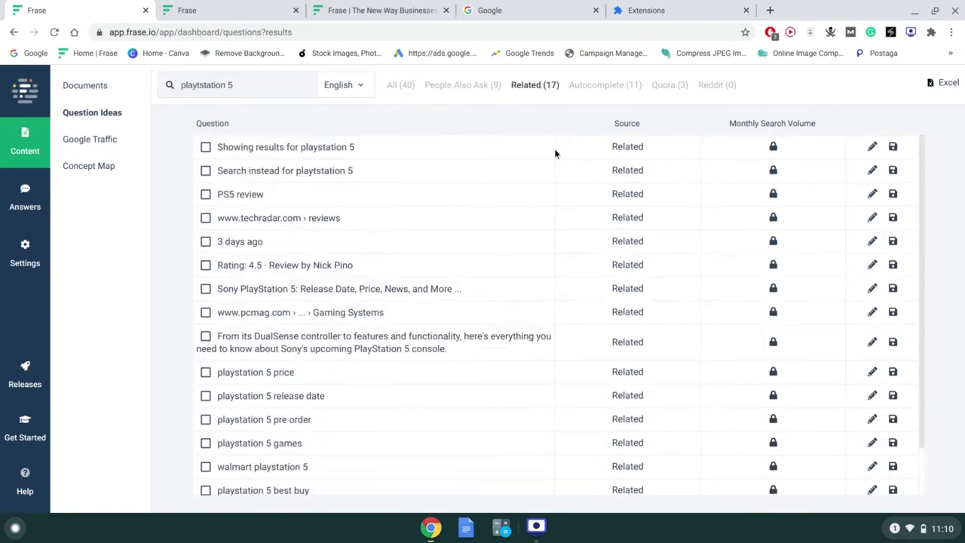
{"action": "left_click", "coordinate": [620, 87]}
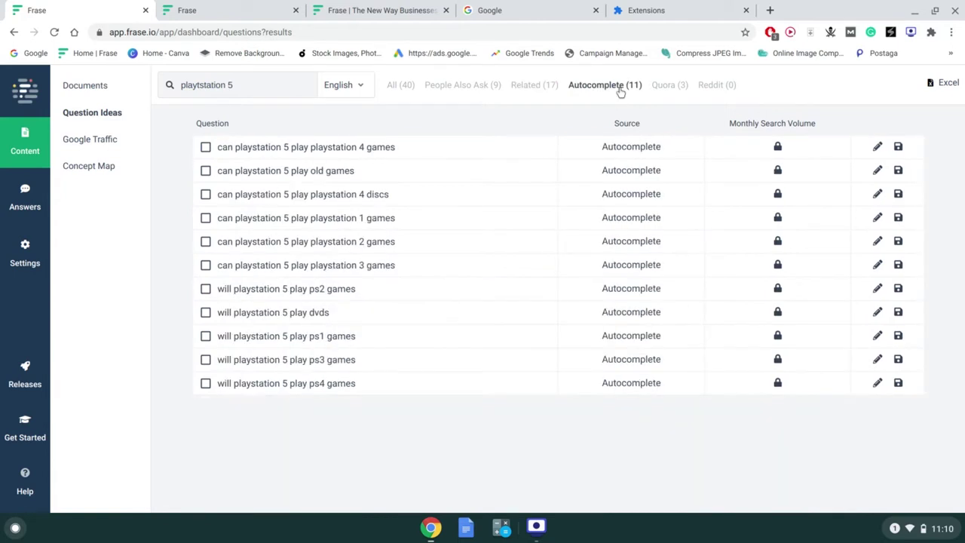
{"action": "left_click", "coordinate": [669, 91]}
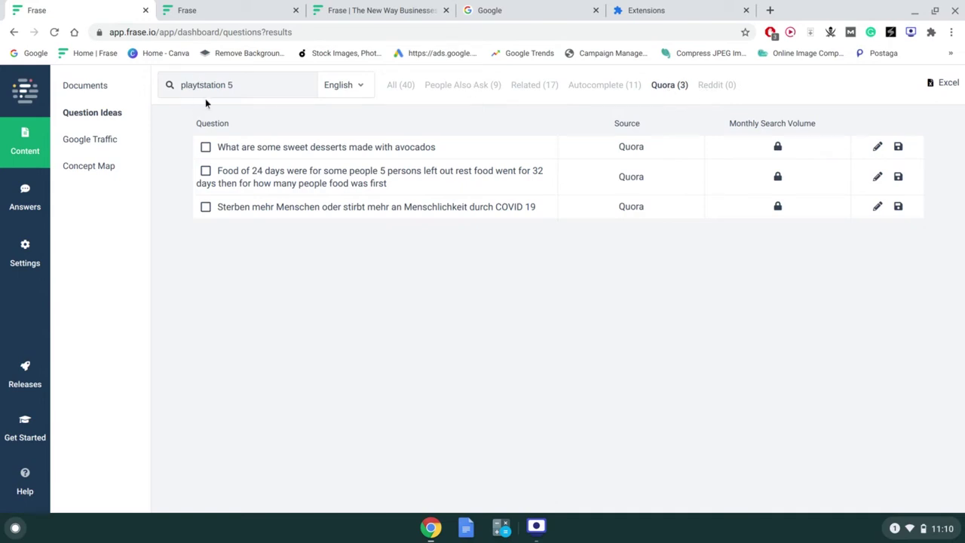
{"action": "left_click", "coordinate": [705, 89]}
{"action": "left_click", "coordinate": [445, 89]}
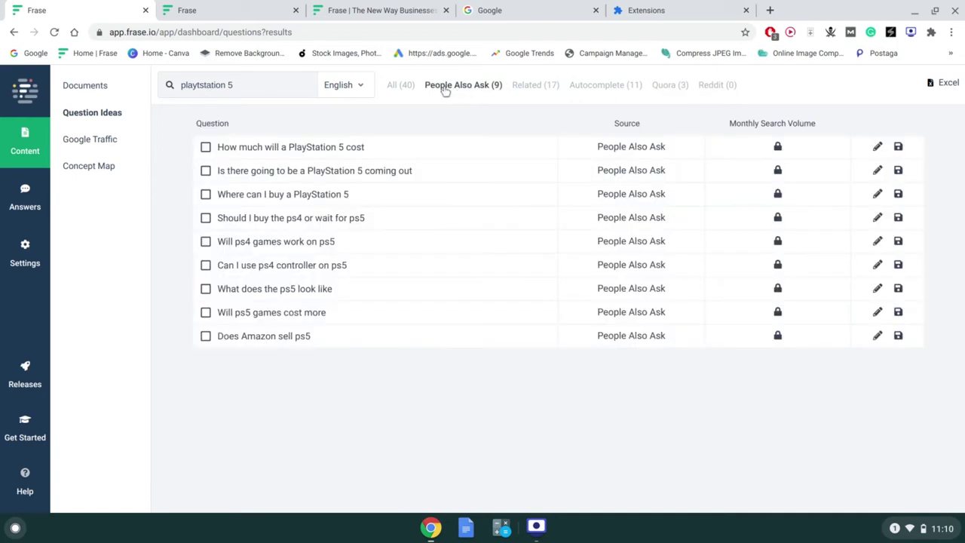
{"action": "left_click", "coordinate": [400, 85]}
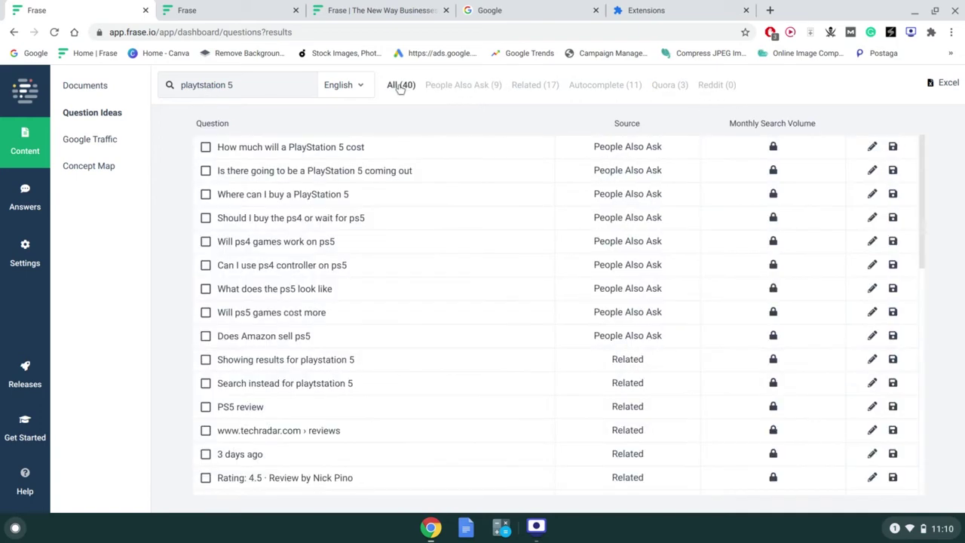
{"action": "left_click", "coordinate": [271, 95]}
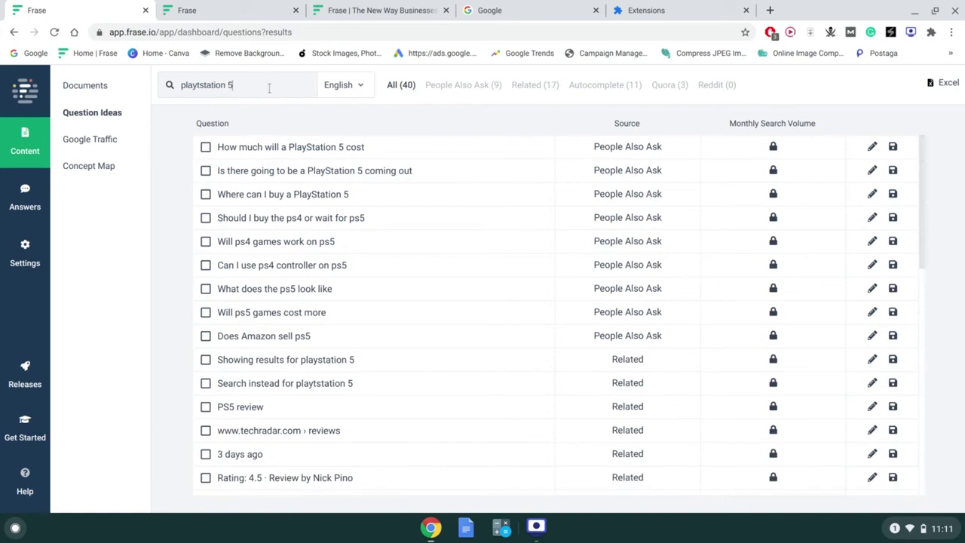
- Examine the Google Traffic query clusters with their impressions, positions, clicks, CTR and suggested actions
{"action": "left_click", "coordinate": [107, 141]}
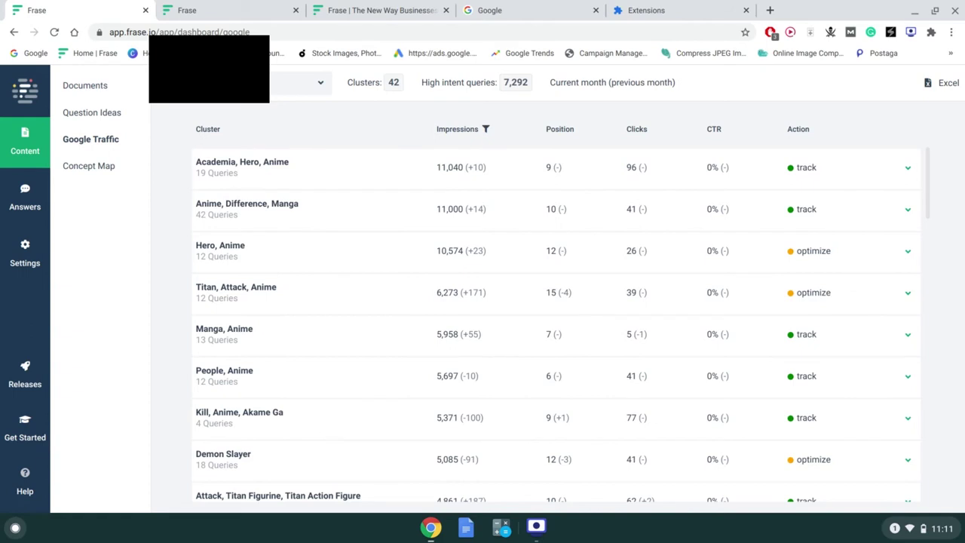
{"action": "scroll", "coordinate": [376, 184], "scroll_direction": "down", "scroll_amount": 3}
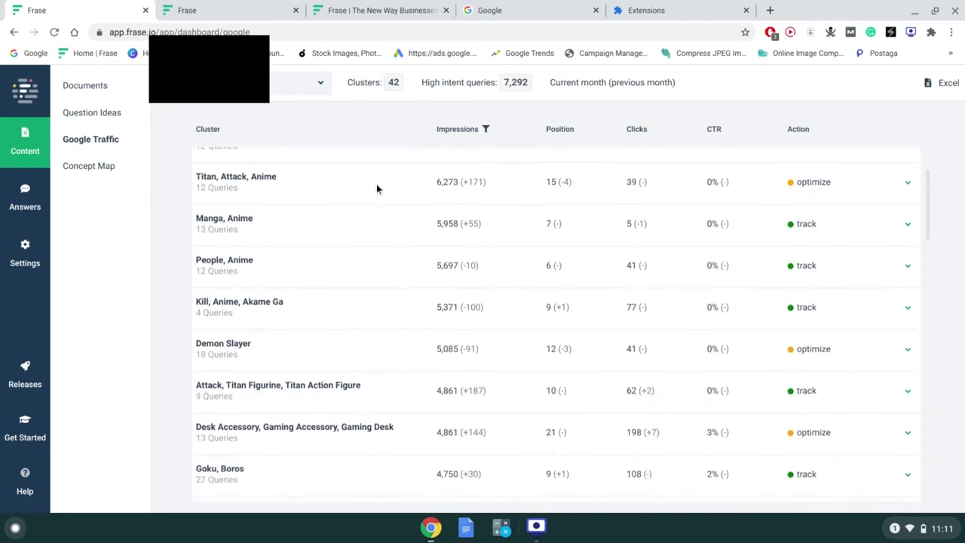
{"action": "scroll", "coordinate": [377, 184], "scroll_direction": "down", "scroll_amount": 1}
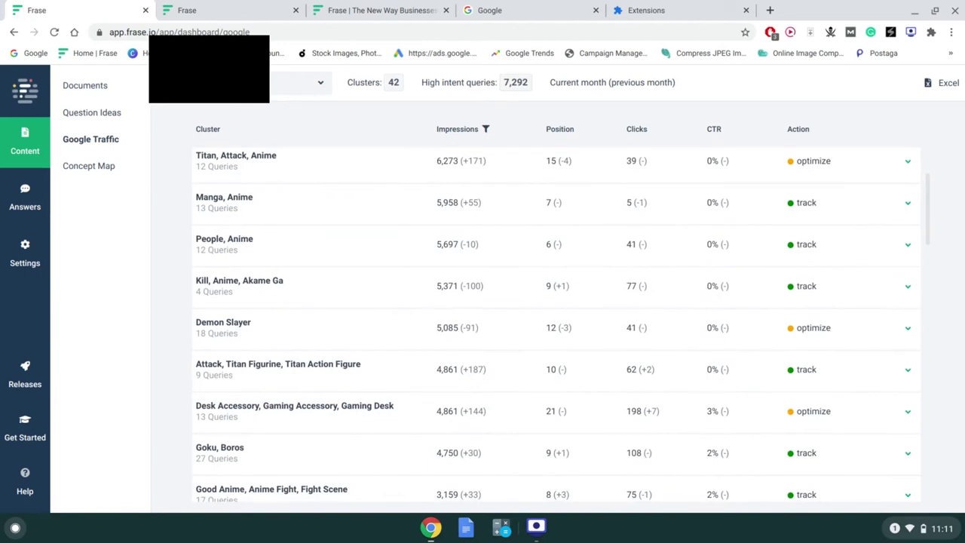
{"action": "scroll", "coordinate": [557, 317], "scroll_direction": "down", "scroll_amount": 2}
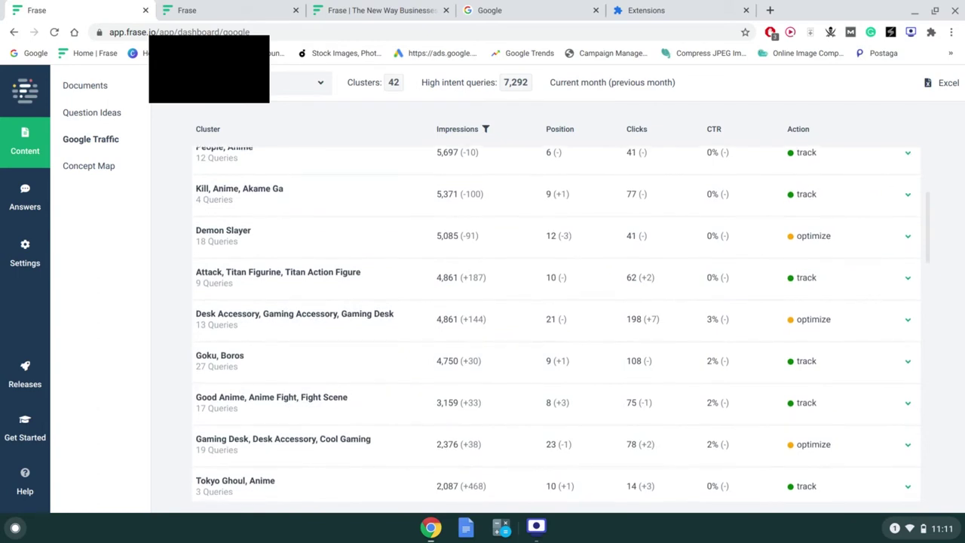
{"action": "scroll", "coordinate": [556, 324], "scroll_direction": "down", "scroll_amount": 1}
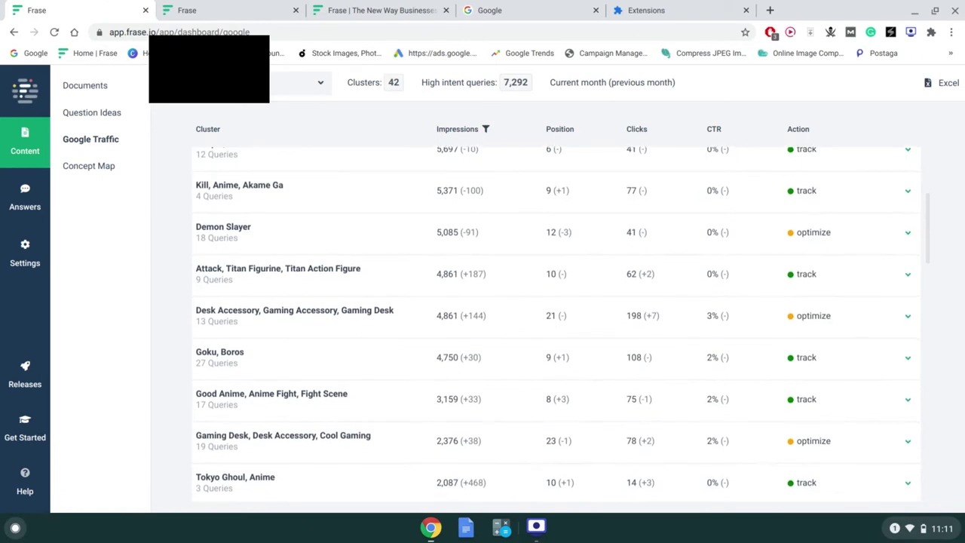
{"action": "scroll", "coordinate": [557, 324], "scroll_direction": "down", "scroll_amount": 5}
{"action": "scroll", "coordinate": [466, 211], "scroll_direction": "up", "scroll_amount": 10}
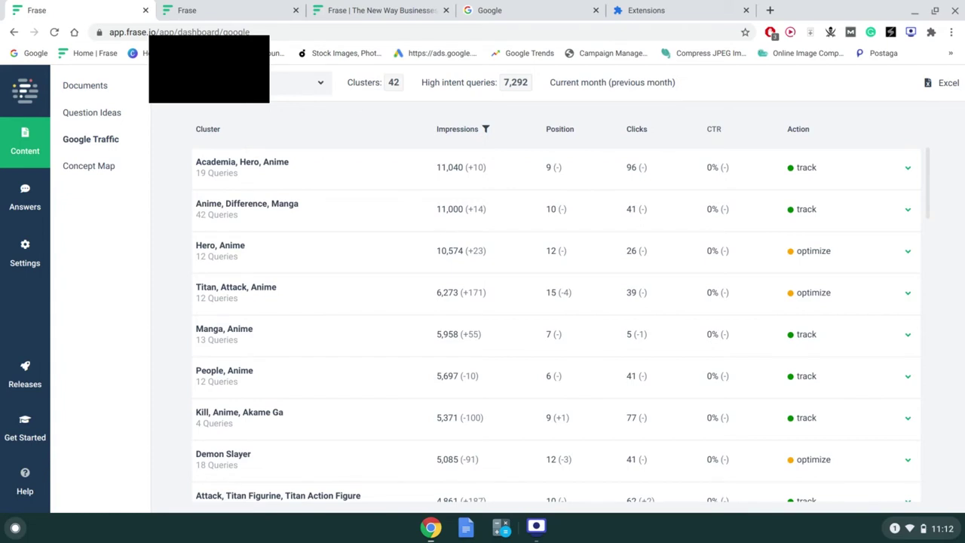
{"action": "scroll", "coordinate": [721, 175], "scroll_direction": "down", "scroll_amount": 3}
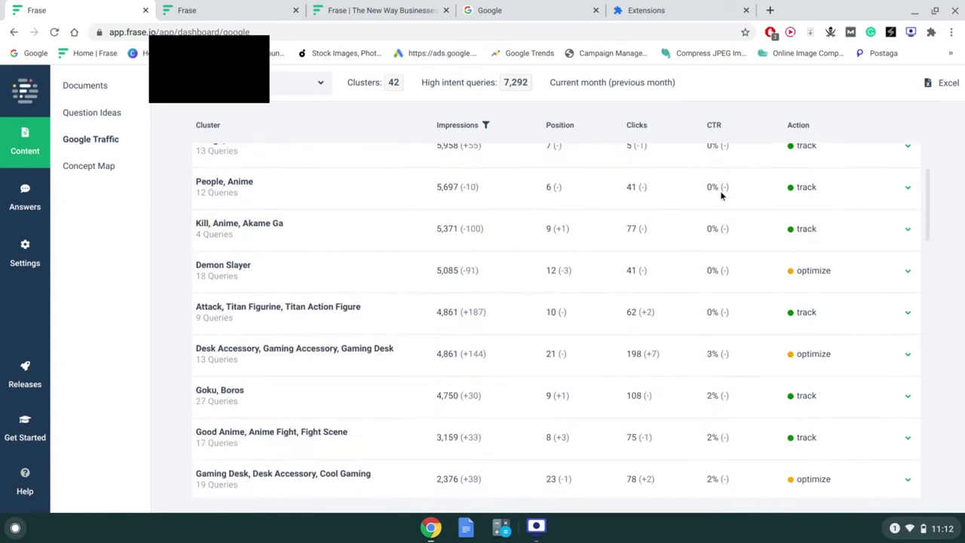
{"action": "scroll", "coordinate": [721, 194], "scroll_direction": "up", "scroll_amount": 3}
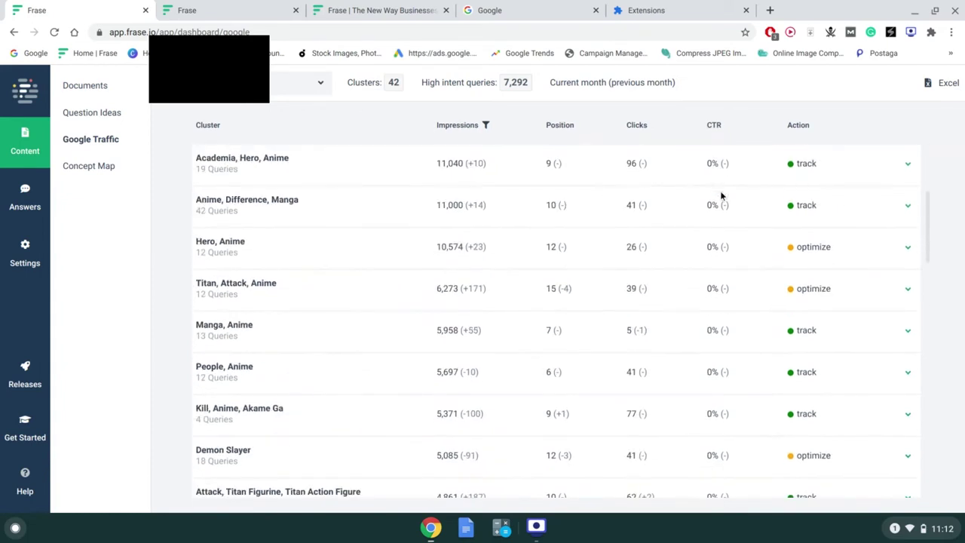
- Expand the "Academia, Hero, Anime" cluster to view its queries, and compare the track, optimize and create actions across the other clusters
{"action": "left_click", "coordinate": [468, 164]}
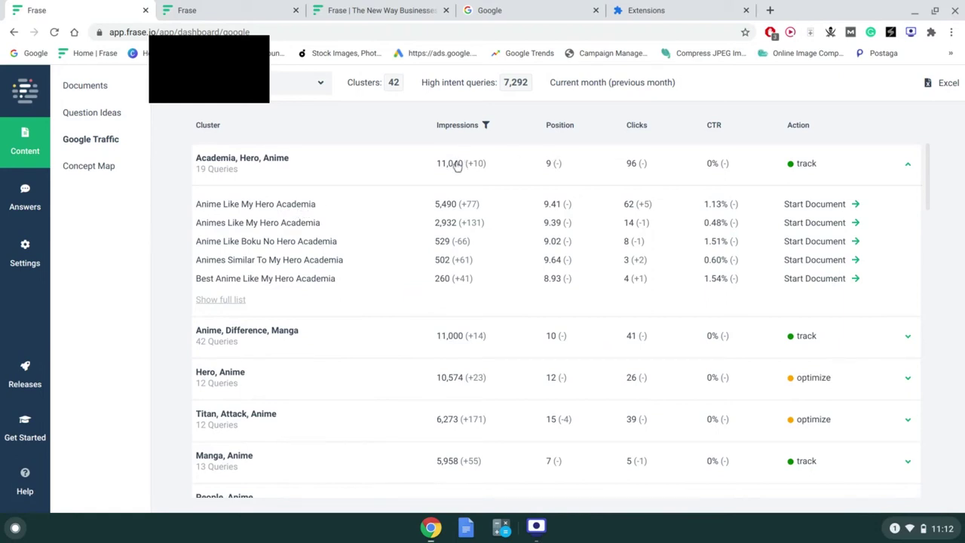
{"action": "scroll", "coordinate": [456, 164], "scroll_direction": "down", "scroll_amount": 3}
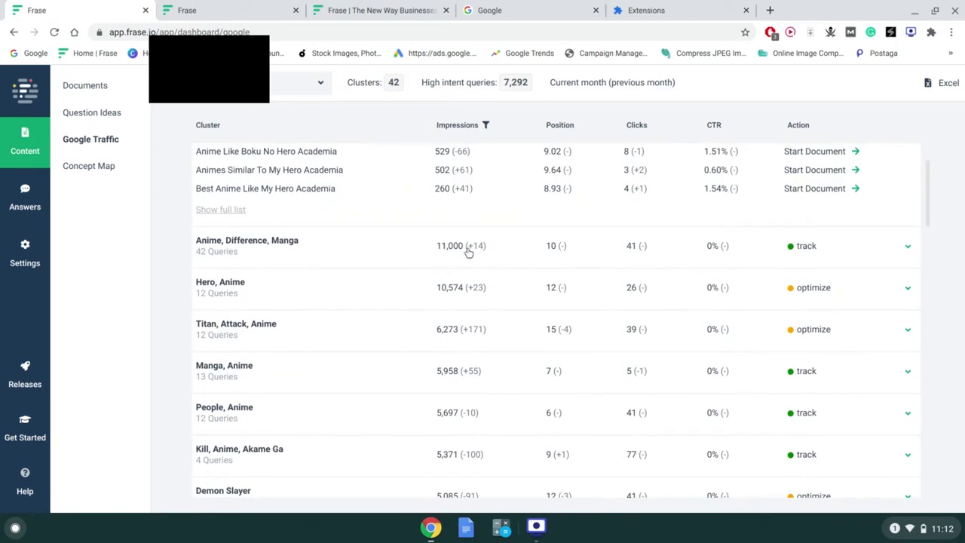
{"action": "scroll", "coordinate": [467, 252], "scroll_direction": "down", "scroll_amount": 10}
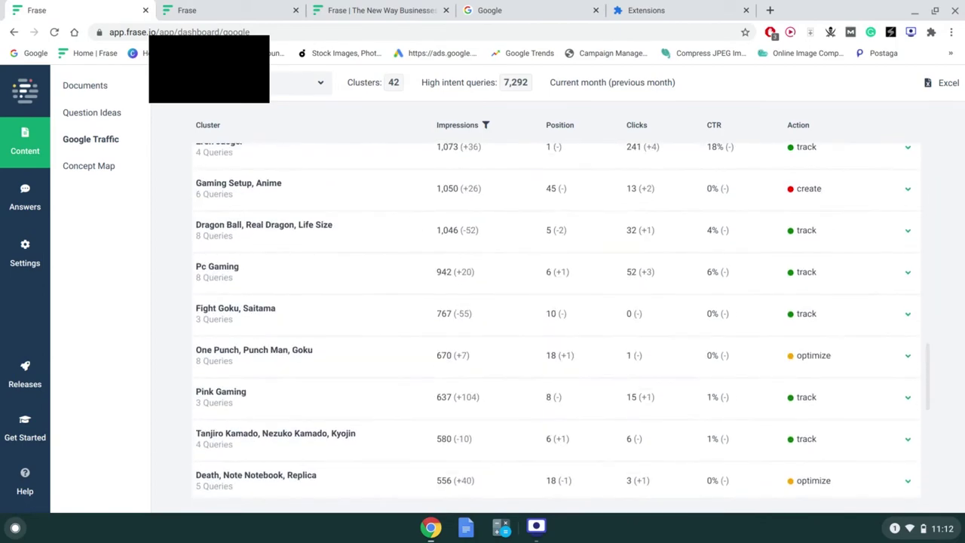
{"action": "scroll", "coordinate": [808, 190], "scroll_direction": "up", "scroll_amount": 3}
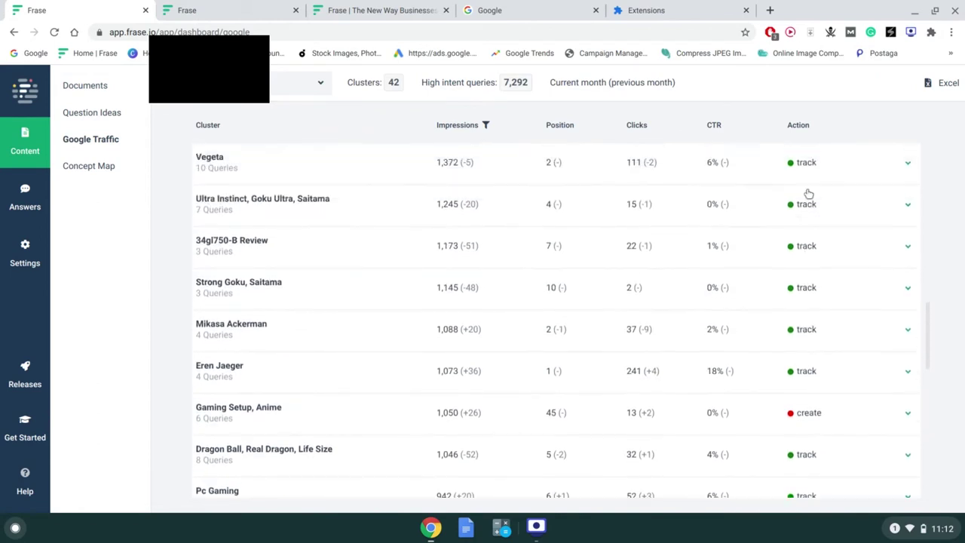
{"action": "scroll", "coordinate": [807, 194], "scroll_direction": "up", "scroll_amount": 5}
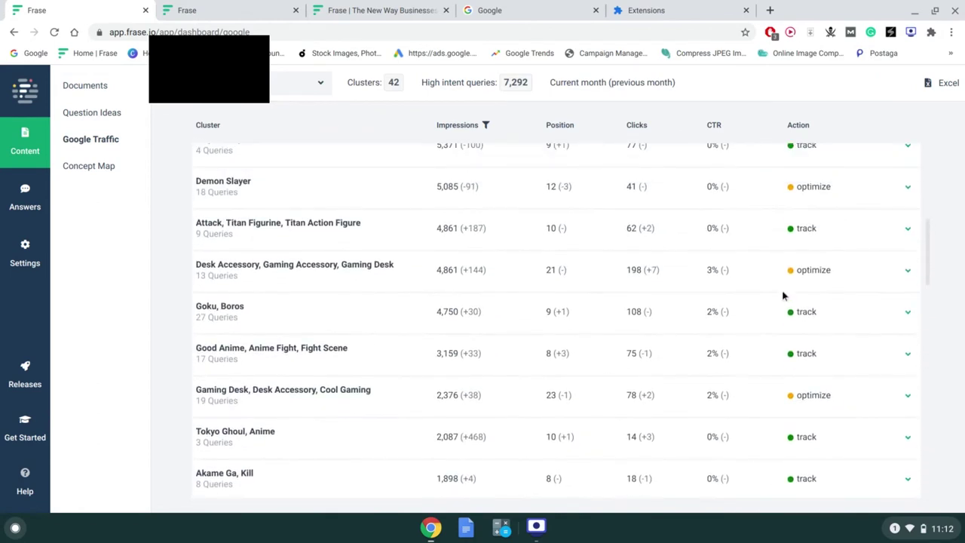
{"action": "scroll", "coordinate": [803, 265], "scroll_direction": "down", "scroll_amount": 7}
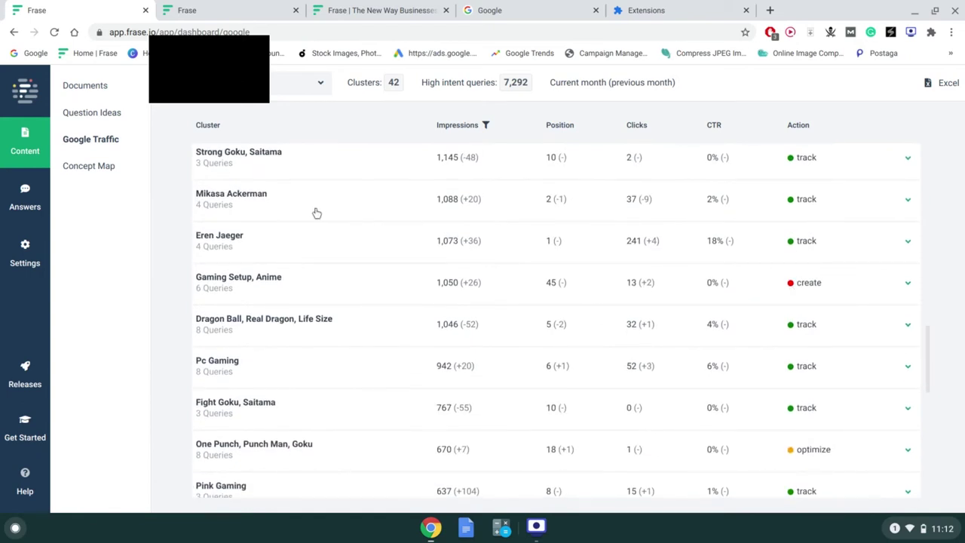
- Search the Concept Map for "chainsaws" and look through the suggested topics
{"action": "left_click", "coordinate": [94, 167]}
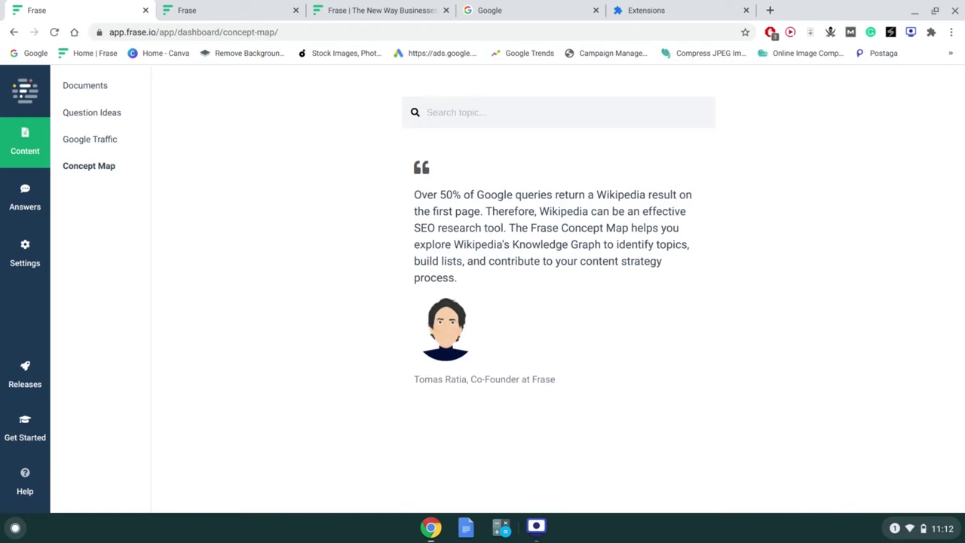
{"action": "type", "text": "chainsaws"}
{"action": "key", "text": "Return"}
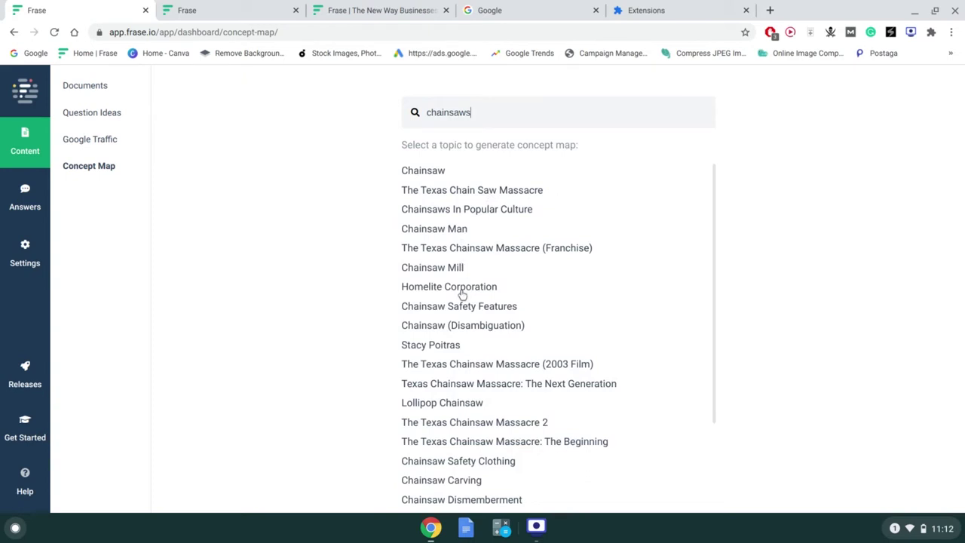
{"action": "scroll", "coordinate": [465, 327], "scroll_direction": "down", "scroll_amount": 3}
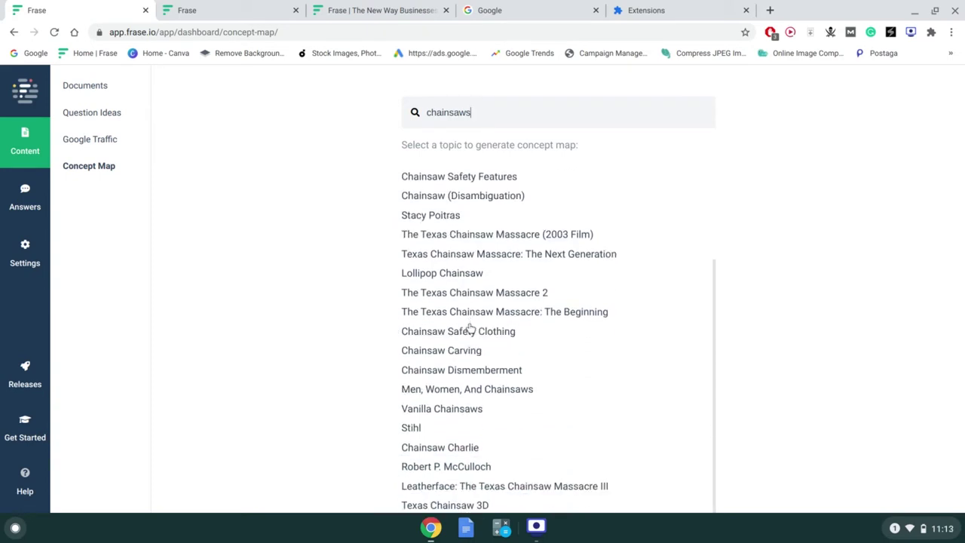
- Generate the concept map for the "Chainsaw" topic and look through its related topics and summary
{"action": "scroll", "coordinate": [469, 328], "scroll_direction": "up", "scroll_amount": 3}
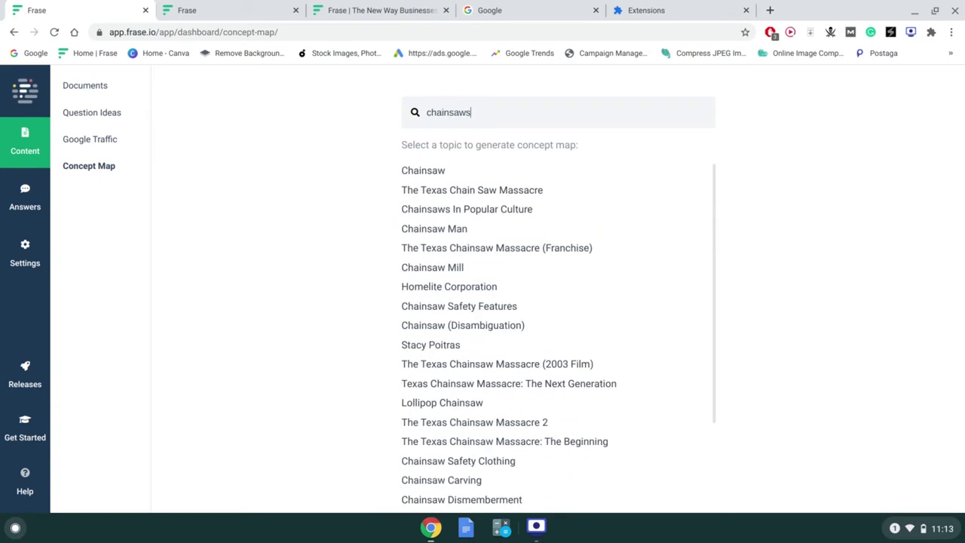
{"action": "left_click", "coordinate": [431, 172]}
{"action": "left_click", "coordinate": [431, 174]}
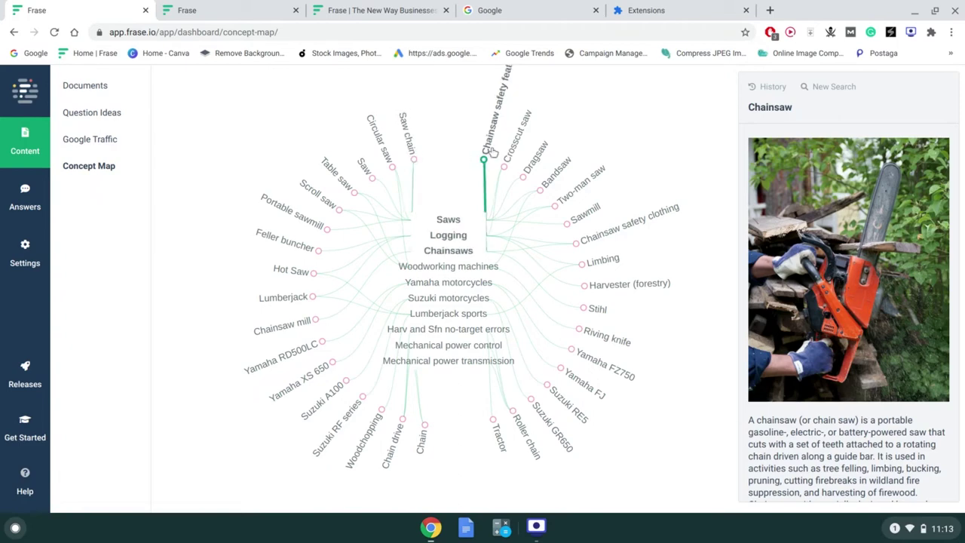
{"action": "scroll", "coordinate": [836, 237], "scroll_direction": "down", "scroll_amount": 3}
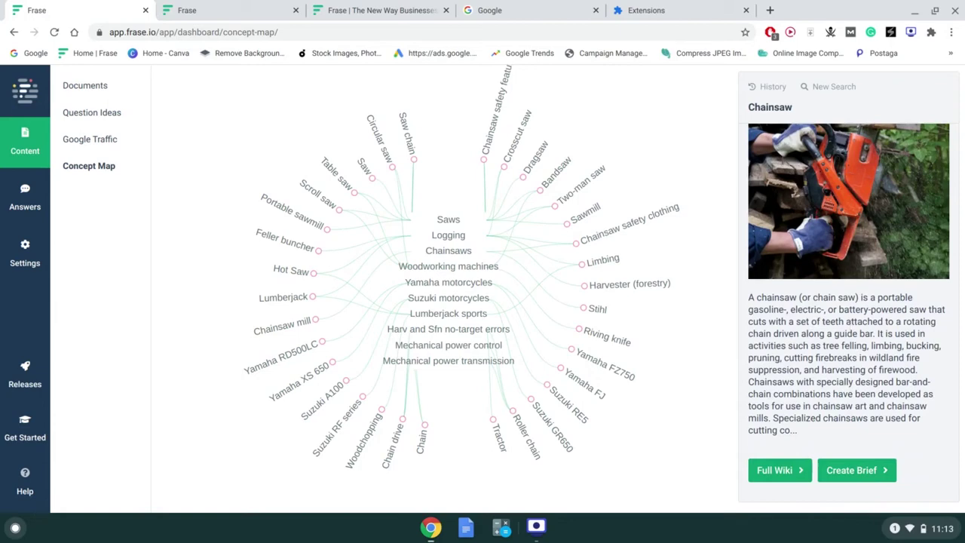
{"action": "scroll", "coordinate": [850, 330], "scroll_direction": "up", "scroll_amount": 3}
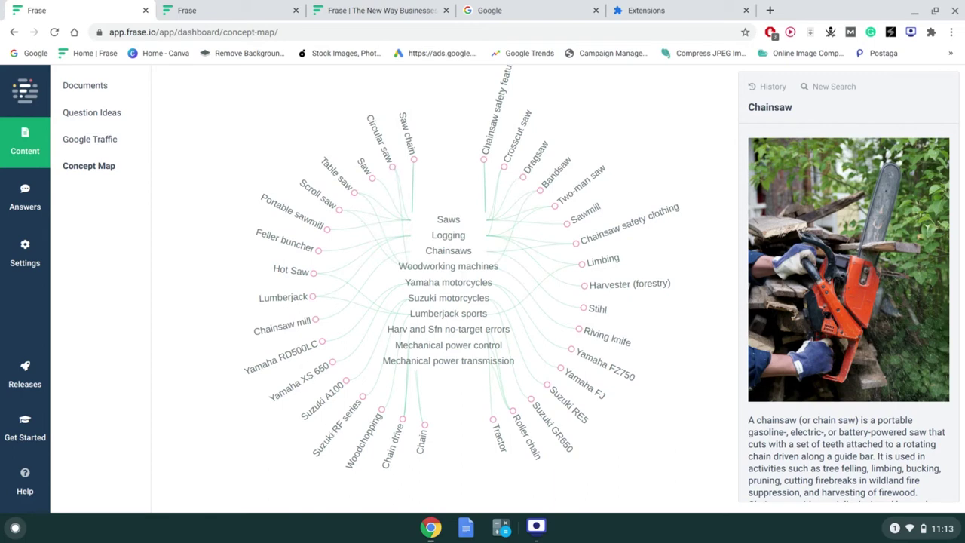
- Open the Answers section and review the use-case form for the Assistants
{"action": "left_click", "coordinate": [24, 202]}
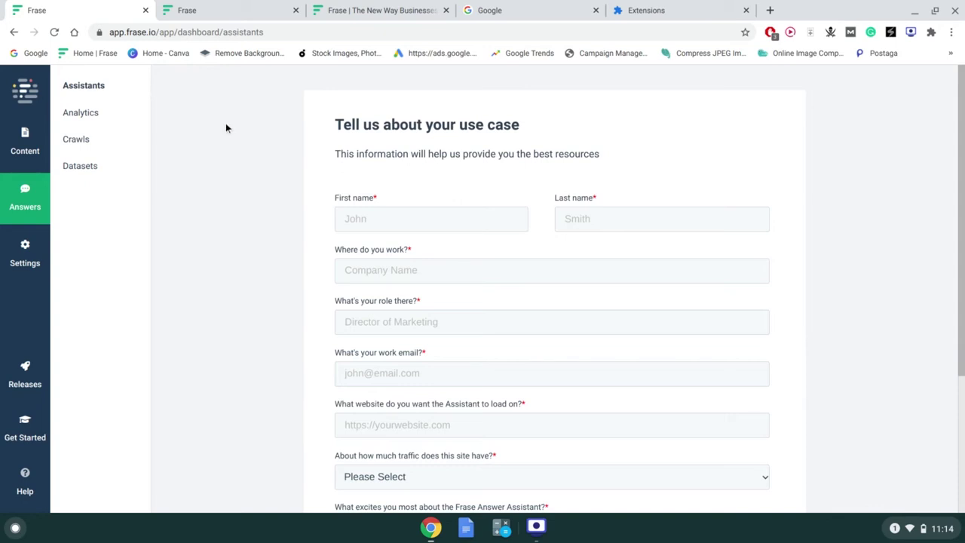
{"action": "scroll", "coordinate": [225, 128], "scroll_direction": "down", "scroll_amount": 3}
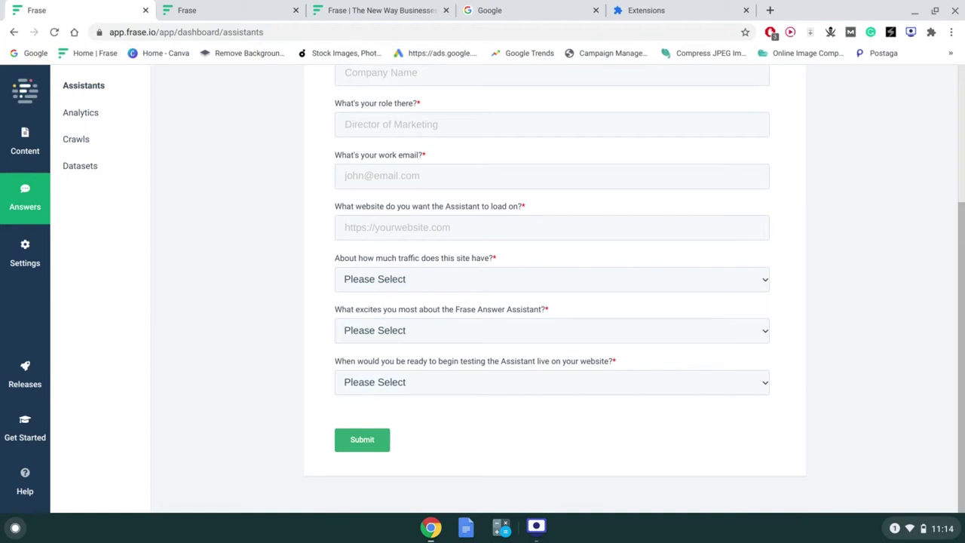
- Switch to the Frase website, open its chatbot and ask "how much"
{"action": "left_click", "coordinate": [198, 8]}
{"action": "left_click", "coordinate": [420, 6]}
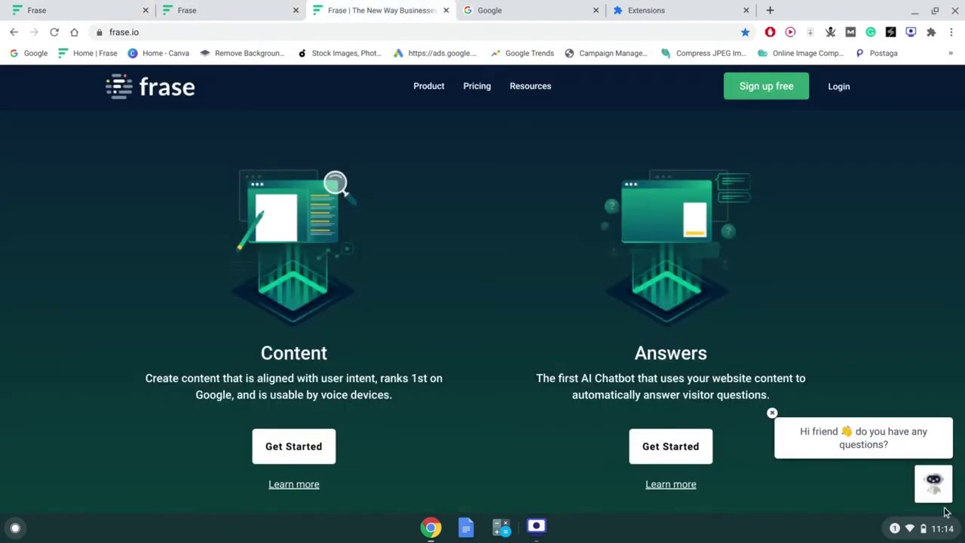
{"action": "left_click", "coordinate": [932, 476]}
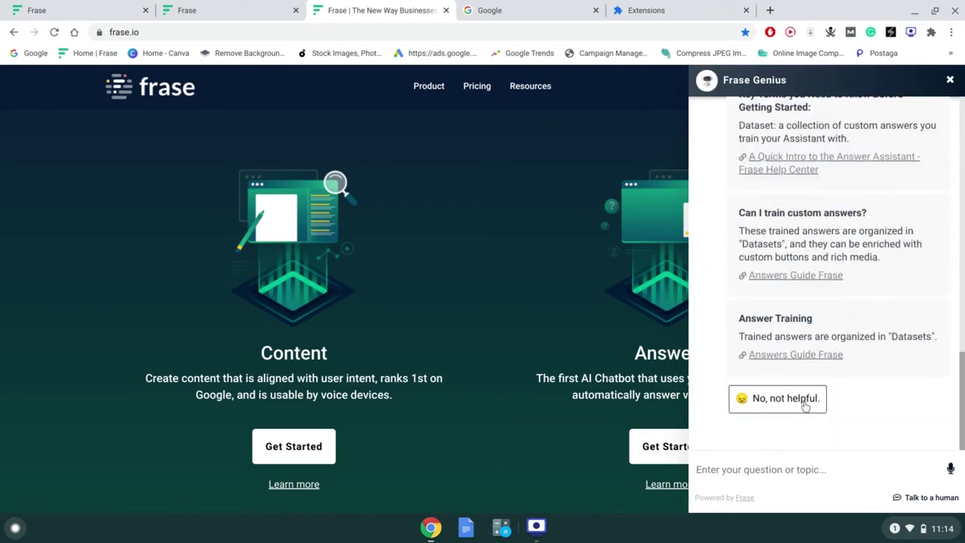
{"action": "left_click", "coordinate": [764, 474]}
{"action": "type", "text": "how"}
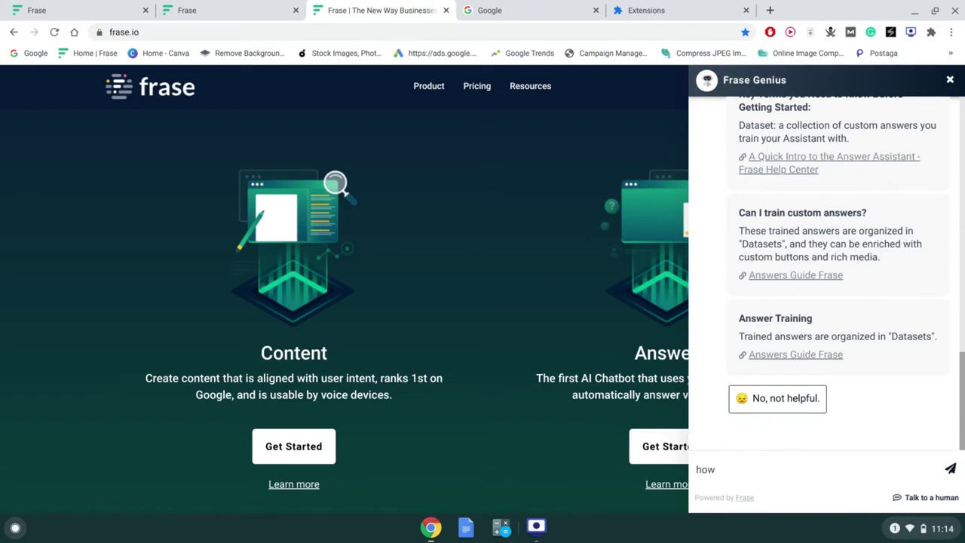
{"action": "type", "text": " muv"}
{"action": "key", "text": "BackSpace"}
{"action": "type", "text": "ch"}
{"action": "key", "text": "Return"}
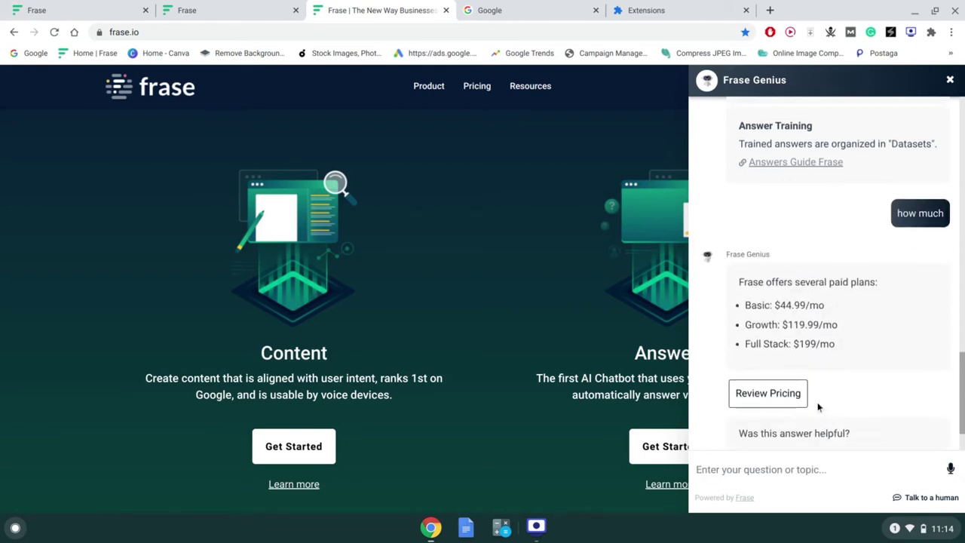
- Review the paid plan prices in the chatbot's reply and check the option to talk to a human
{"action": "triple_click", "coordinate": [806, 320]}
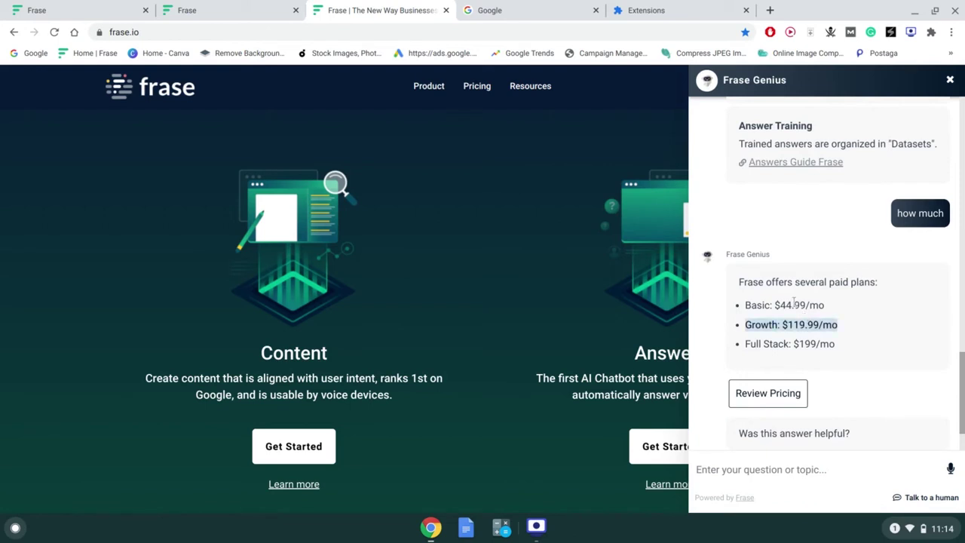
{"action": "triple_click", "coordinate": [793, 304]}
{"action": "double_click", "coordinate": [789, 322]}
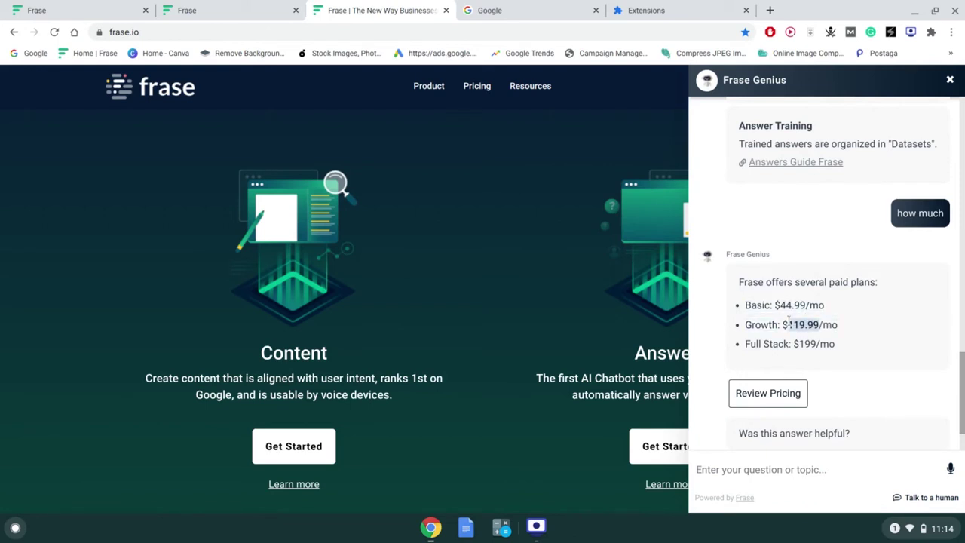
{"action": "triple_click", "coordinate": [789, 324]}
{"action": "triple_click", "coordinate": [789, 343]}
{"action": "scroll", "coordinate": [789, 340], "scroll_direction": "down", "scroll_amount": 1}
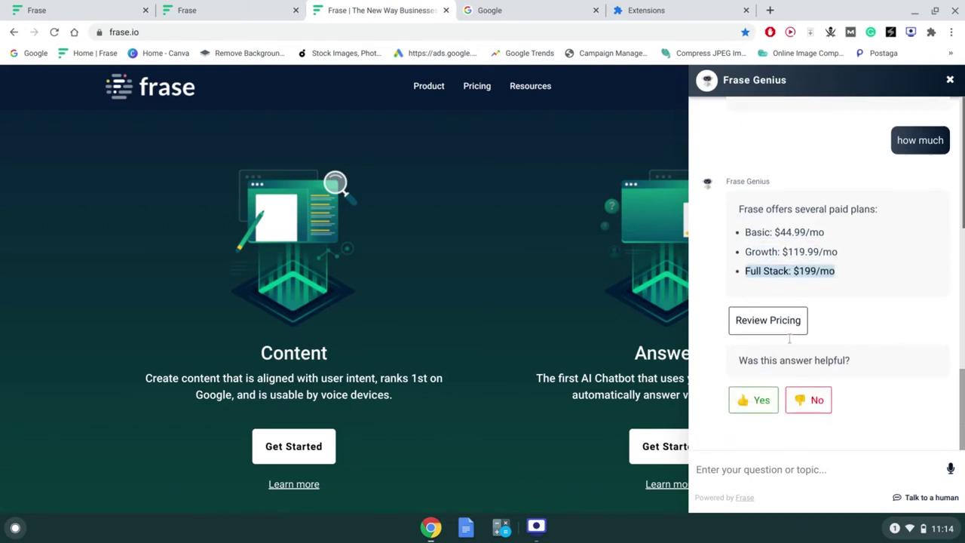
{"action": "scroll", "coordinate": [790, 339], "scroll_direction": "up", "scroll_amount": 1}
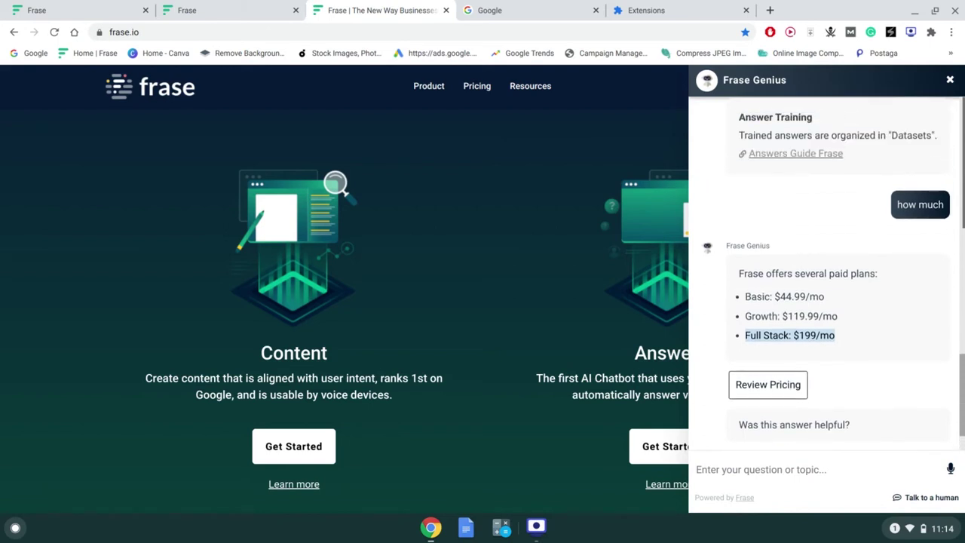
{"action": "scroll", "coordinate": [799, 309], "scroll_direction": "down", "scroll_amount": 1}
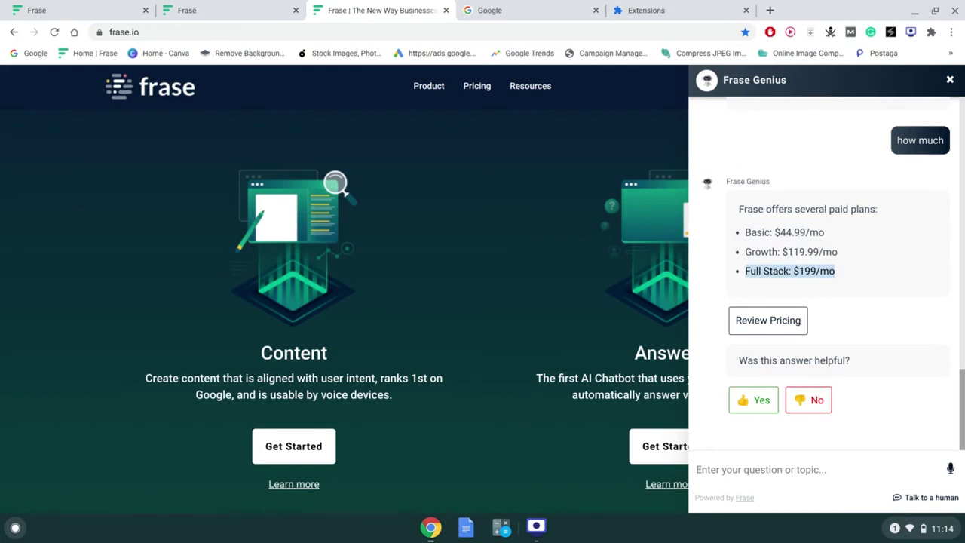
{"action": "left_click", "coordinate": [928, 497]}
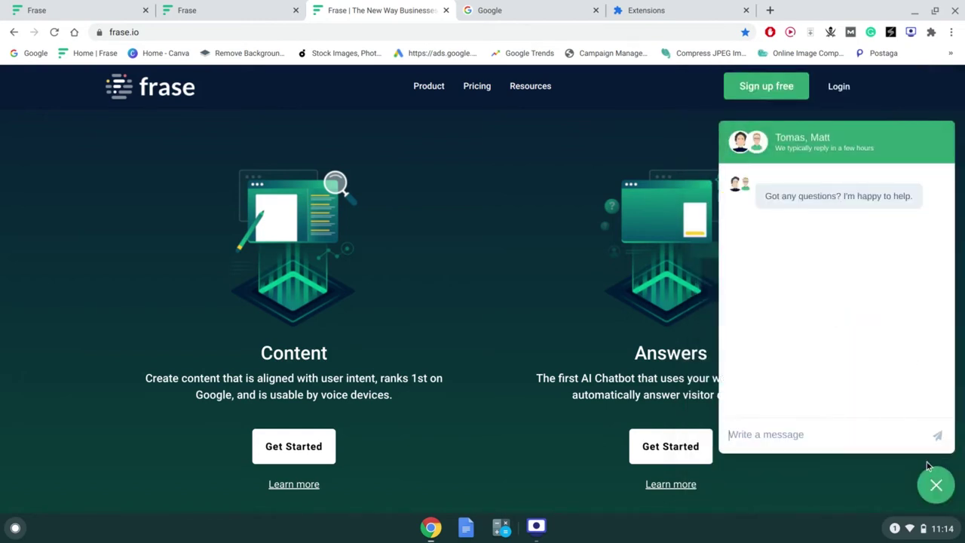
{"action": "left_click", "coordinate": [934, 486]}
- Return to the Frase dashboard and view the Analytics, Crawls and Datasets areas of the Answers section
{"action": "left_click", "coordinate": [264, 8]}
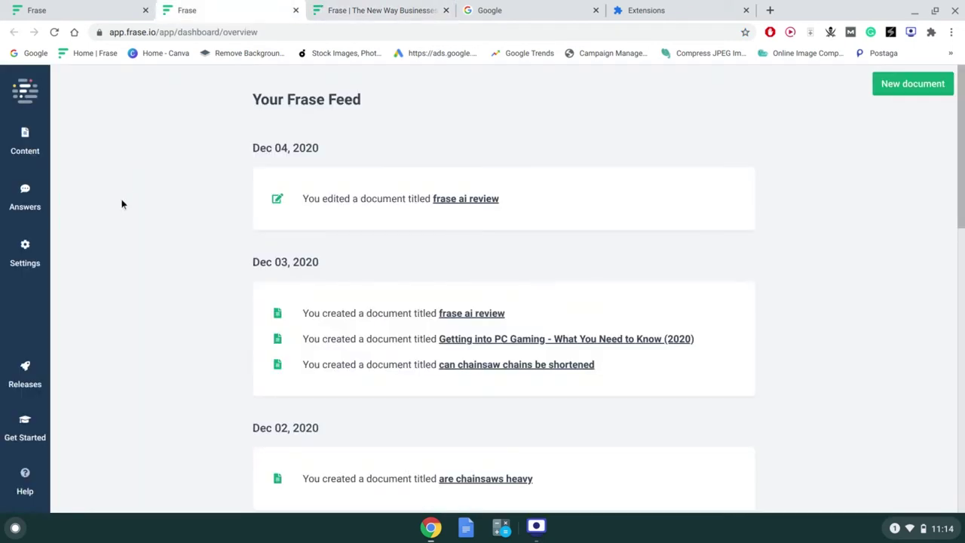
{"action": "left_click", "coordinate": [92, 7]}
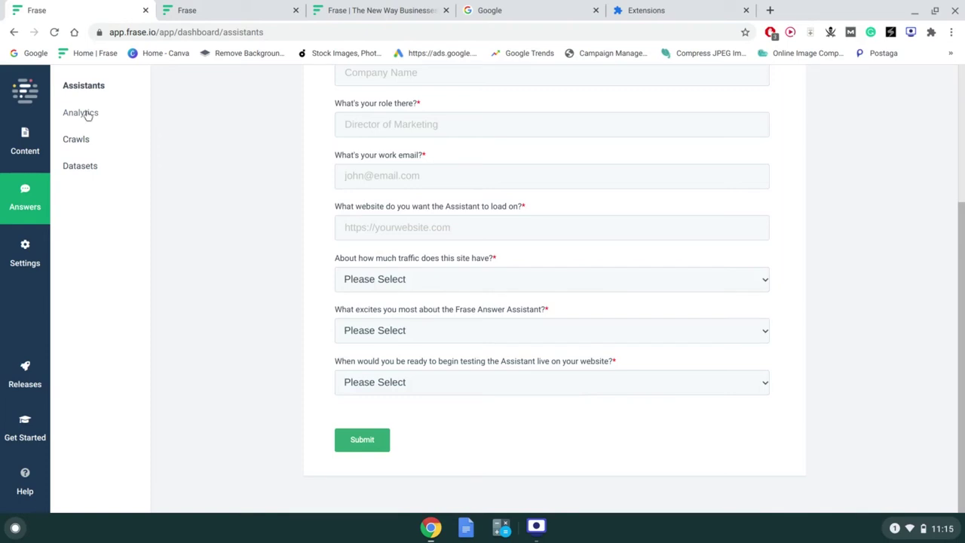
{"action": "left_click", "coordinate": [88, 113]}
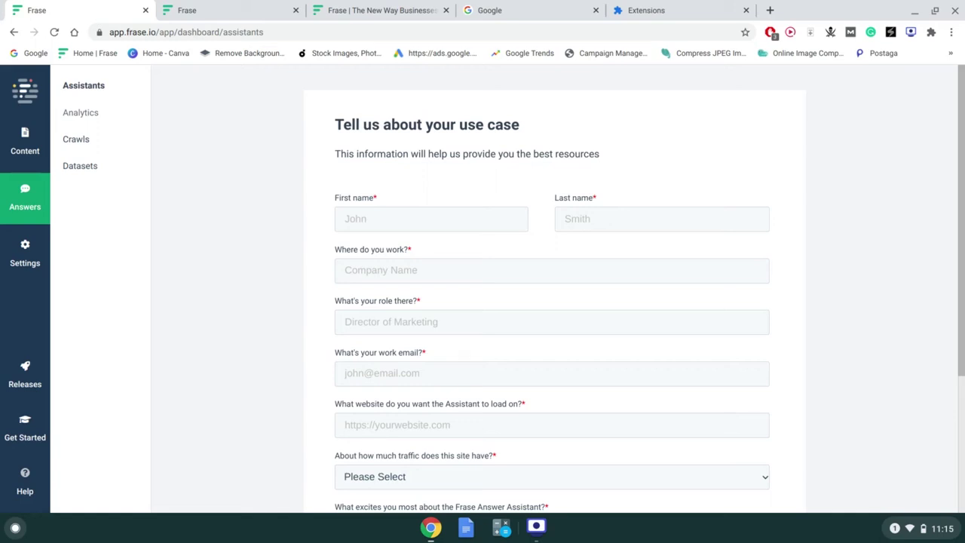
{"action": "left_click", "coordinate": [75, 142]}
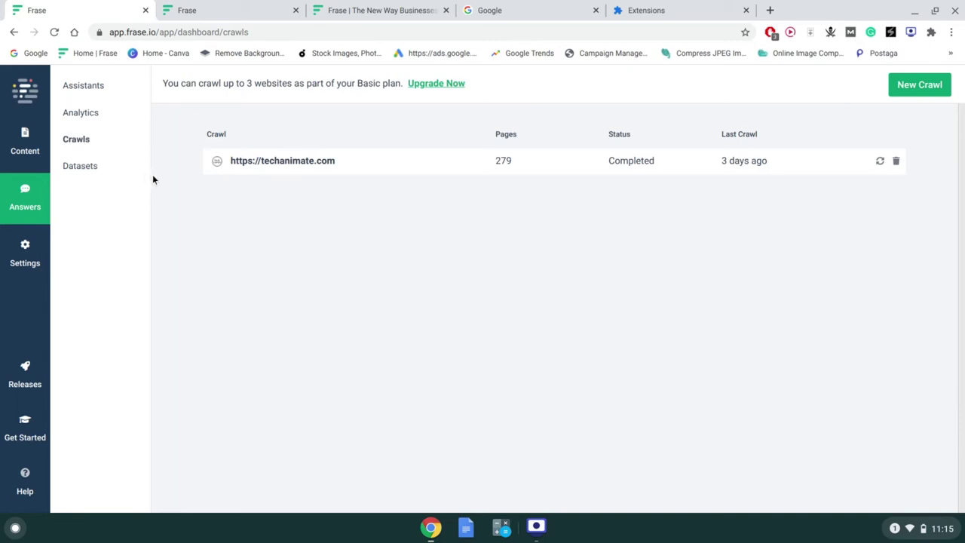
{"action": "left_click", "coordinate": [80, 167]}
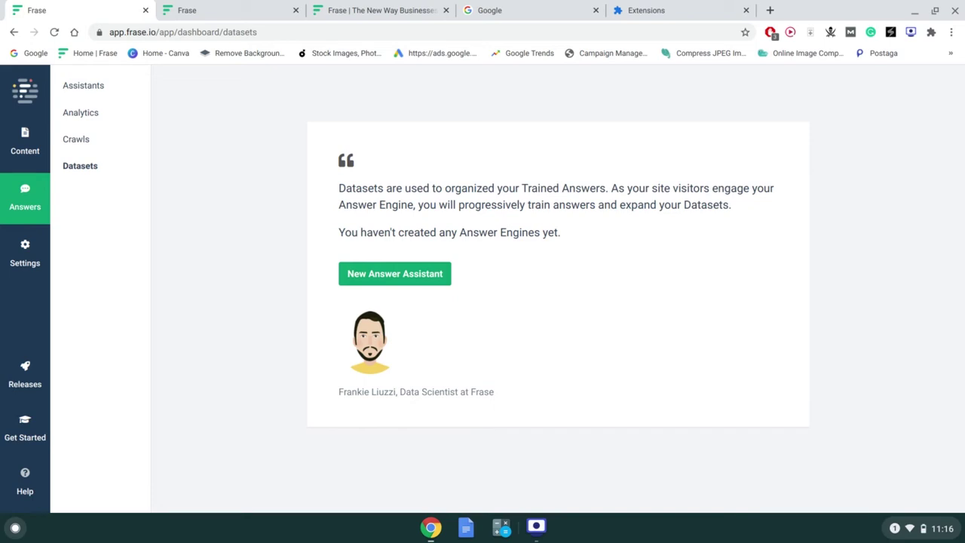
- View the release notes and the Get Started guides, and close them
{"action": "left_click", "coordinate": [15, 373]}
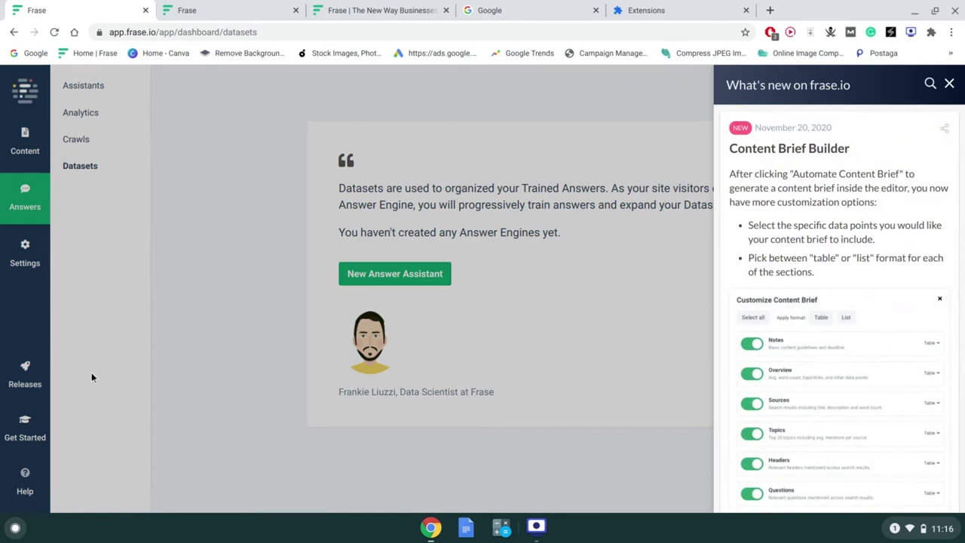
{"action": "left_click", "coordinate": [22, 437]}
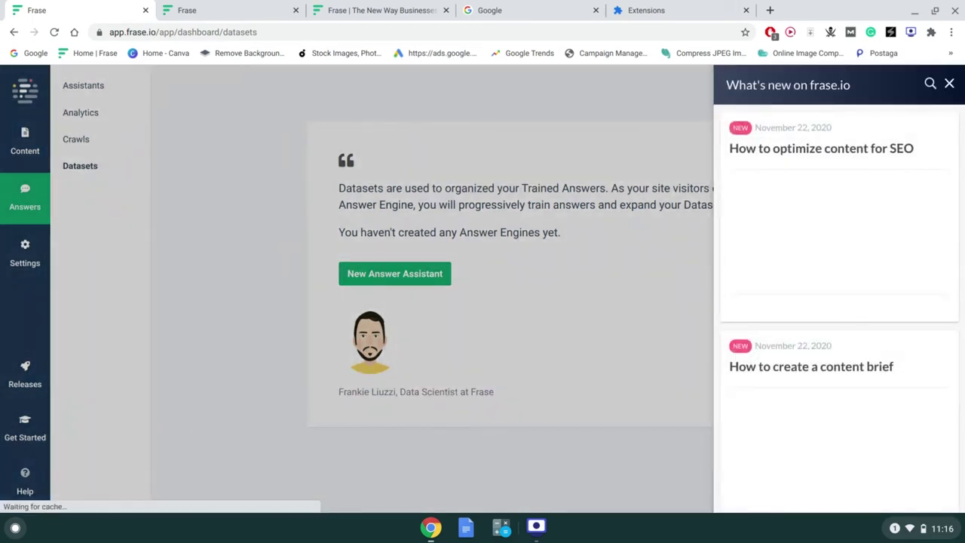
{"action": "left_click", "coordinate": [112, 367]}
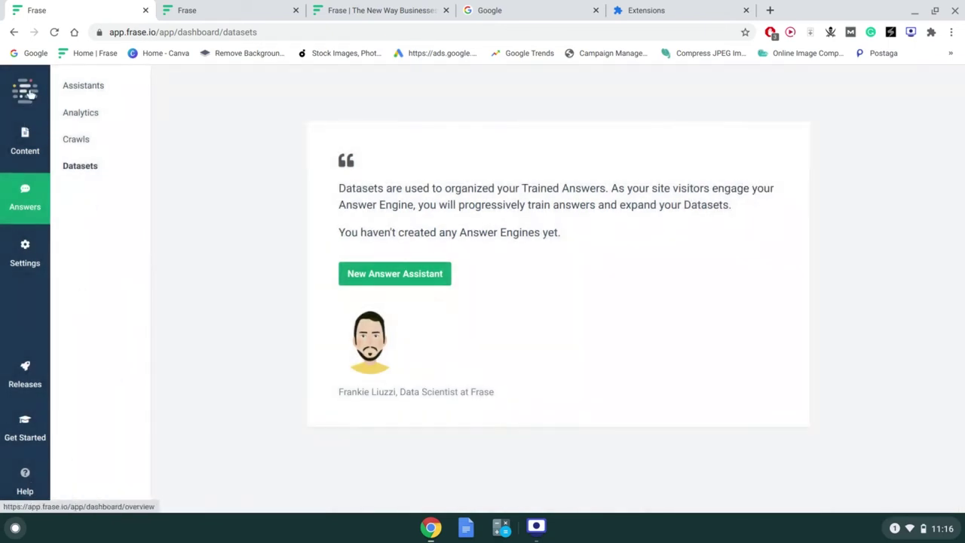
- Return to the documents list in the Content section and start a new document
{"action": "left_click", "coordinate": [18, 153]}
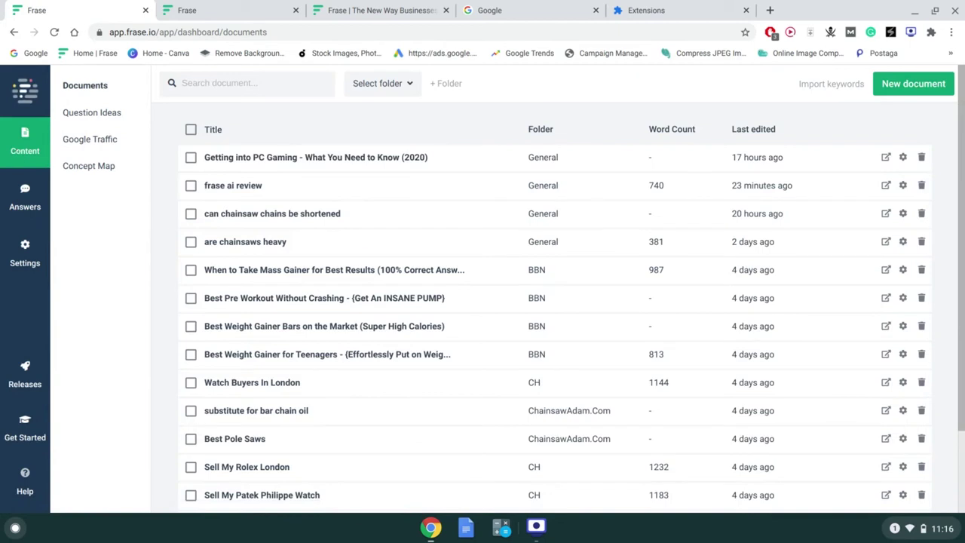
{"action": "left_click", "coordinate": [899, 88]}
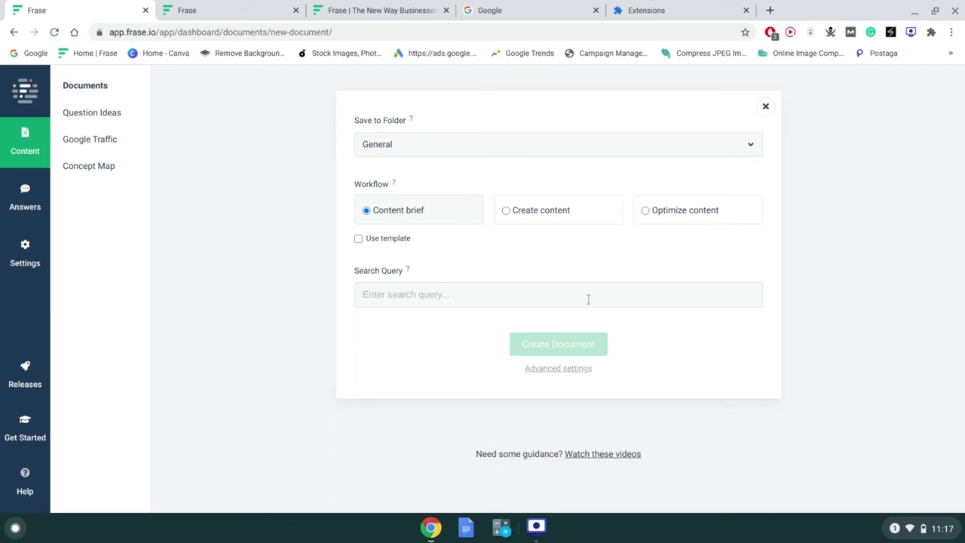
- Try the Create content workflow with a template, and return to the Content brief workflow without one
{"action": "left_click", "coordinate": [541, 210]}
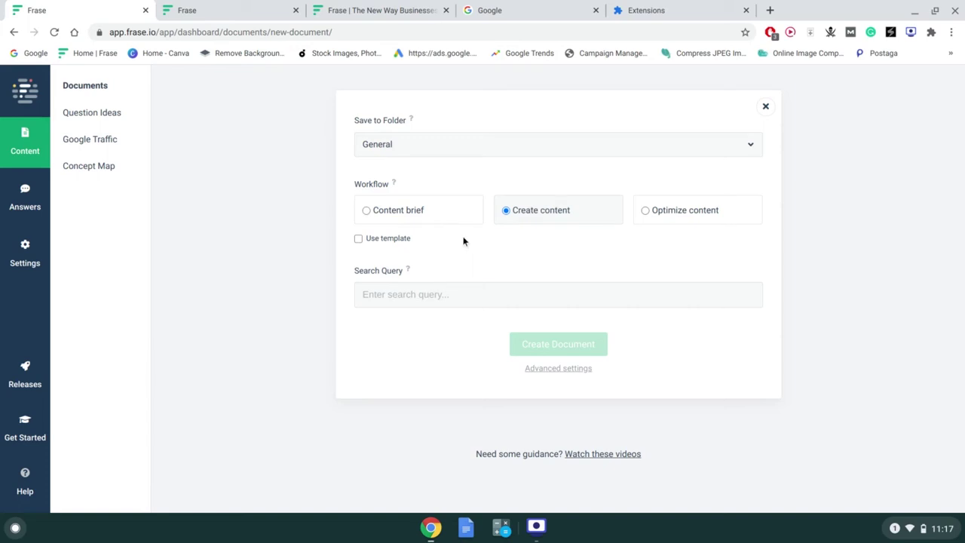
{"action": "left_click", "coordinate": [359, 239]}
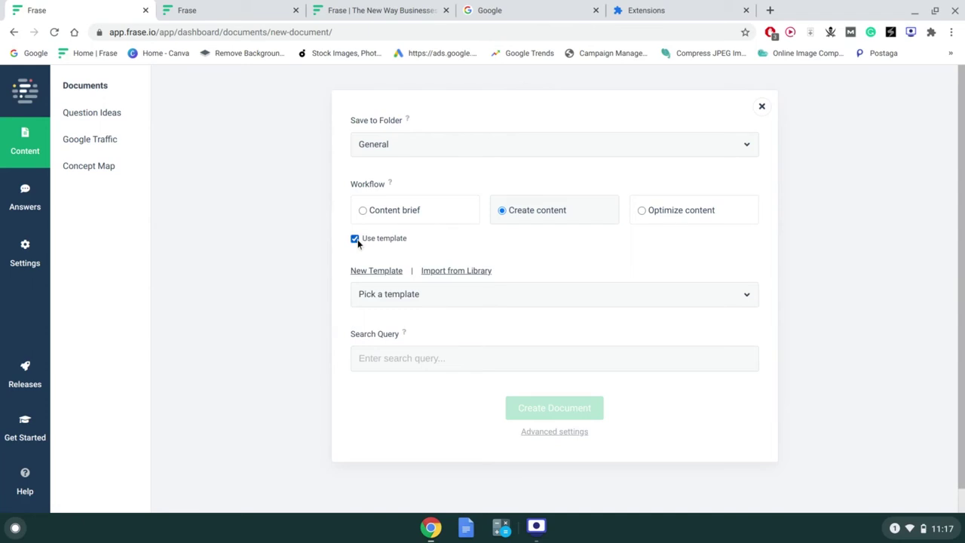
{"action": "left_click", "coordinate": [357, 239]}
{"action": "left_click", "coordinate": [377, 221]}
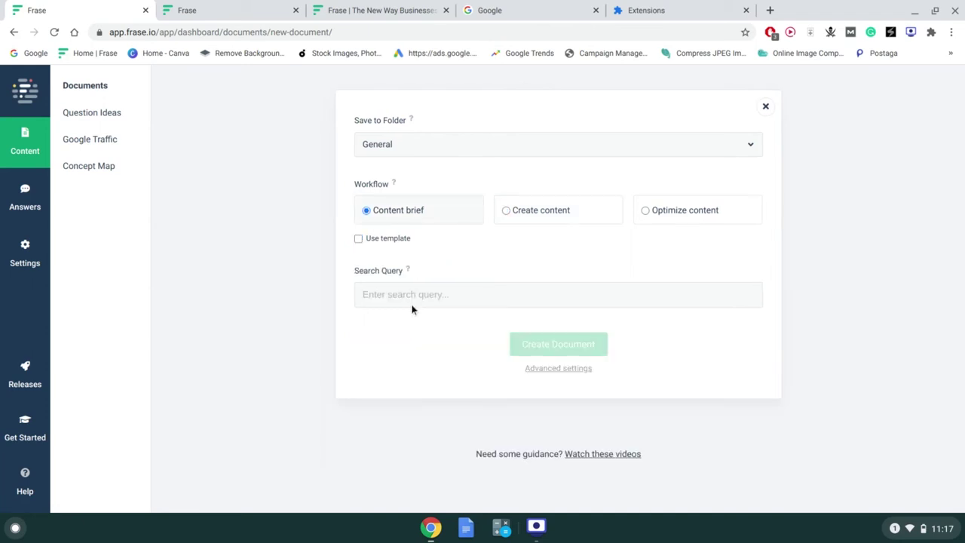
- Enter "playstation 5" as the search query and, in the advanced settings, compare the search types and keep Top Google results
{"action": "left_click", "coordinate": [433, 295]}
{"action": "type", "text": "p"}
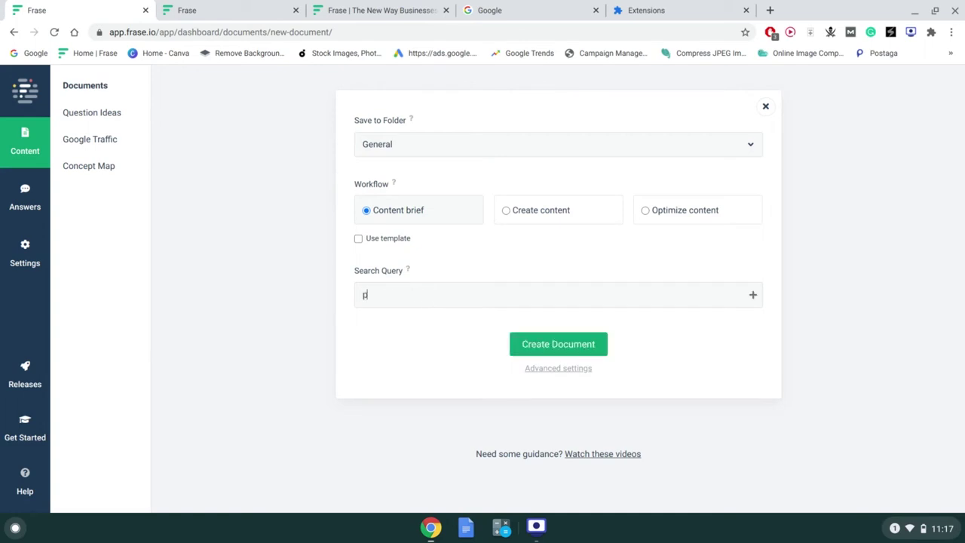
{"action": "type", "text": "laystation 5"}
{"action": "left_click", "coordinate": [529, 369]}
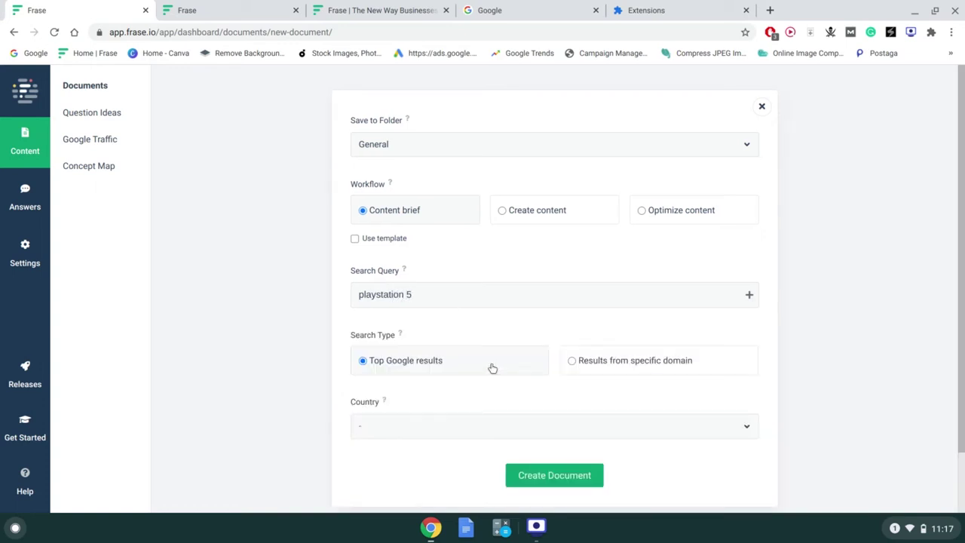
{"action": "scroll", "coordinate": [491, 368], "scroll_direction": "down", "scroll_amount": 2}
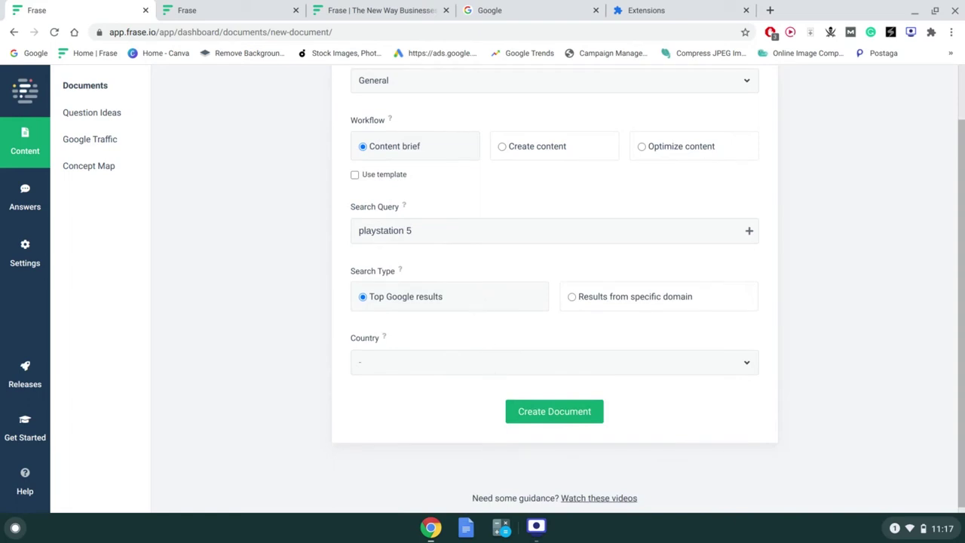
{"action": "left_click", "coordinate": [613, 298]}
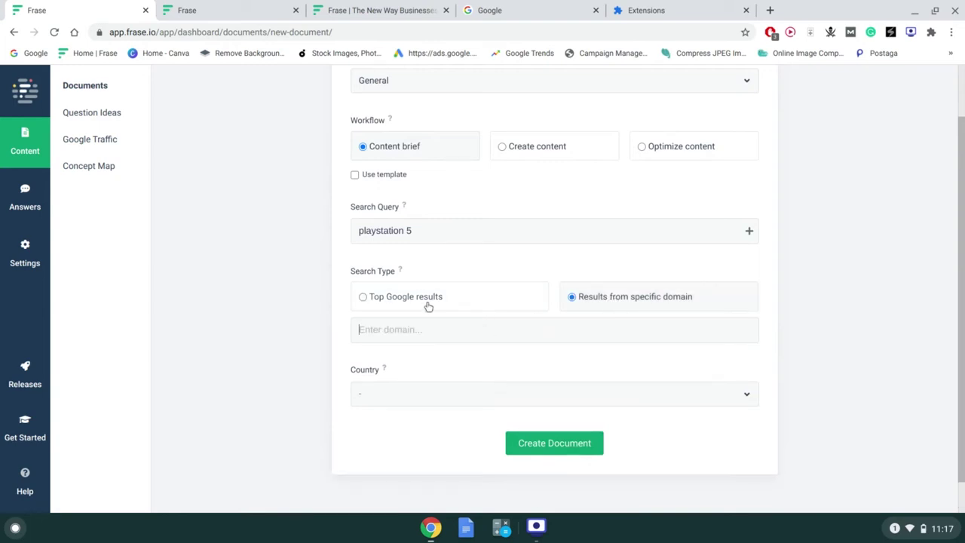
{"action": "left_click", "coordinate": [372, 296]}
- Set the search country to United States and create the content brief document
{"action": "left_click", "coordinate": [455, 369]}
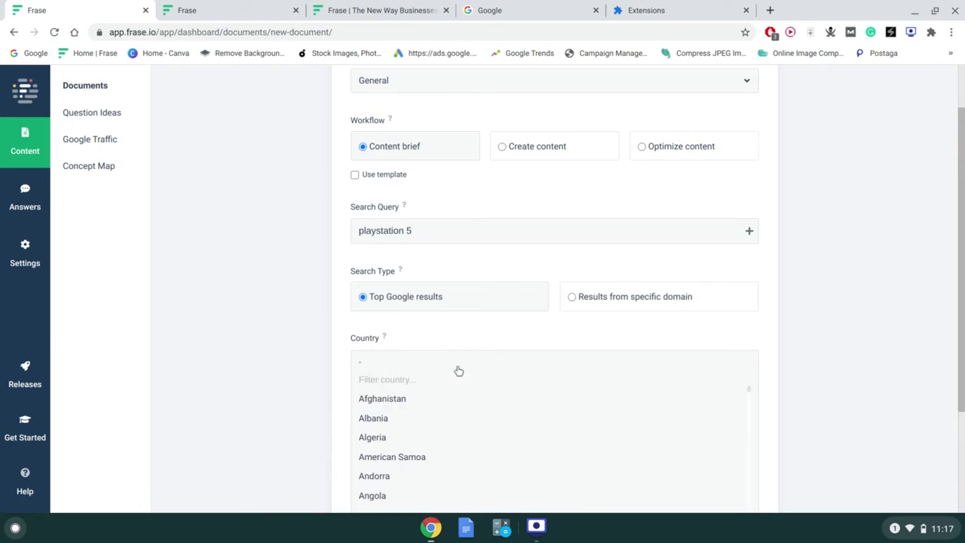
{"action": "left_click", "coordinate": [446, 379]}
{"action": "type", "text": "uni"}
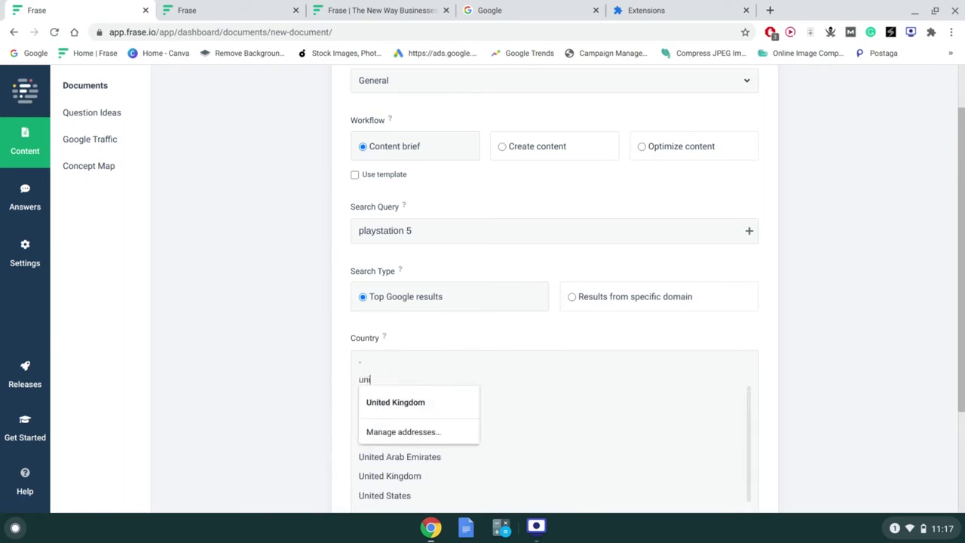
{"action": "left_click", "coordinate": [405, 497]}
{"action": "scroll", "coordinate": [455, 357], "scroll_direction": "up", "scroll_amount": 1}
{"action": "scroll", "coordinate": [455, 357], "scroll_direction": "down", "scroll_amount": 1}
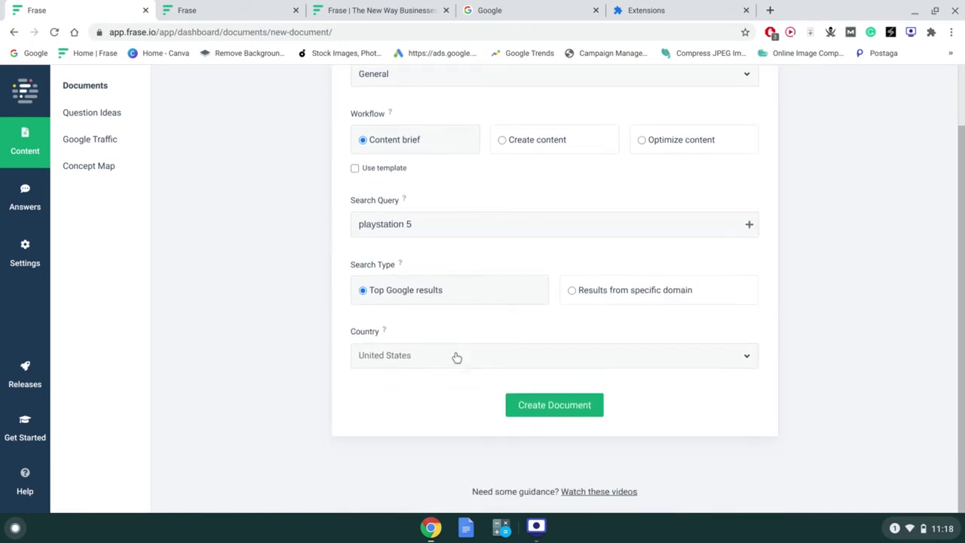
{"action": "left_click", "coordinate": [534, 403]}
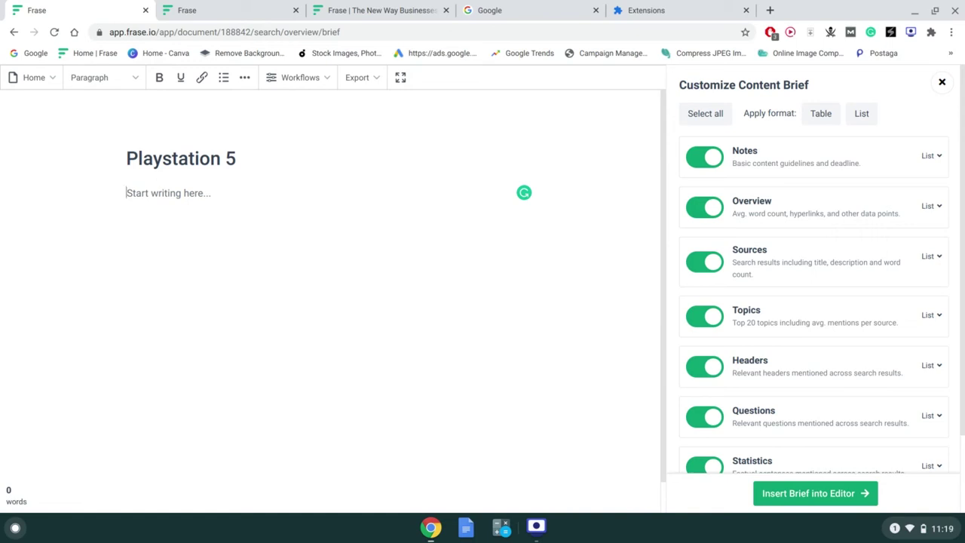
- Review the content brief sections, try the Table format, restore the List format for all, and insert the brief into the editor
{"action": "scroll", "coordinate": [814, 269], "scroll_direction": "down", "scroll_amount": 1}
{"action": "scroll", "coordinate": [814, 286], "scroll_direction": "down", "scroll_amount": 2}
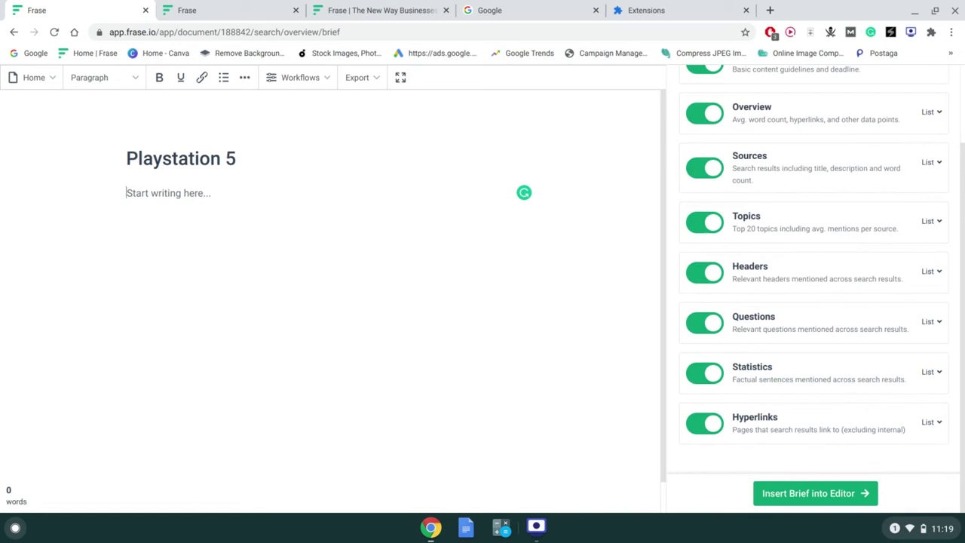
{"action": "scroll", "coordinate": [757, 411], "scroll_direction": "up", "scroll_amount": 3}
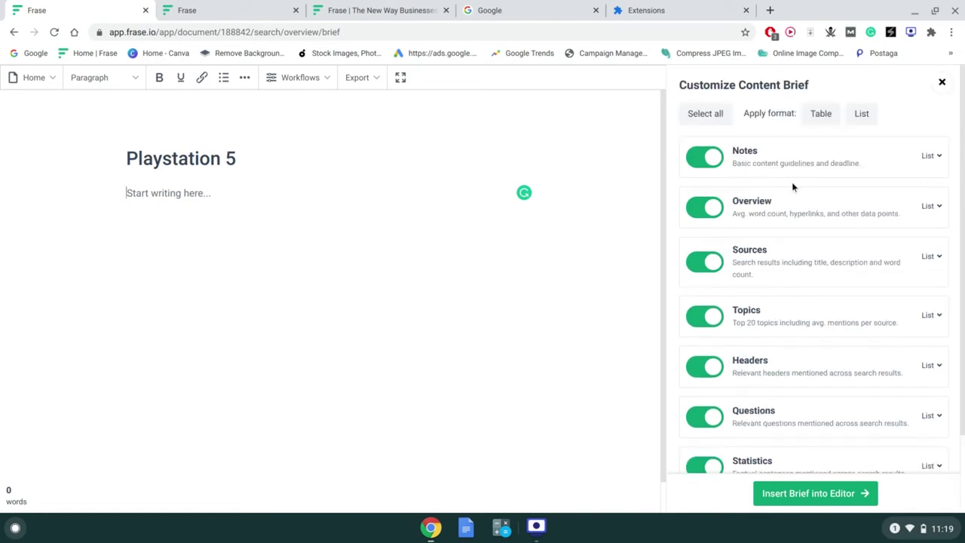
{"action": "left_click", "coordinate": [819, 113]}
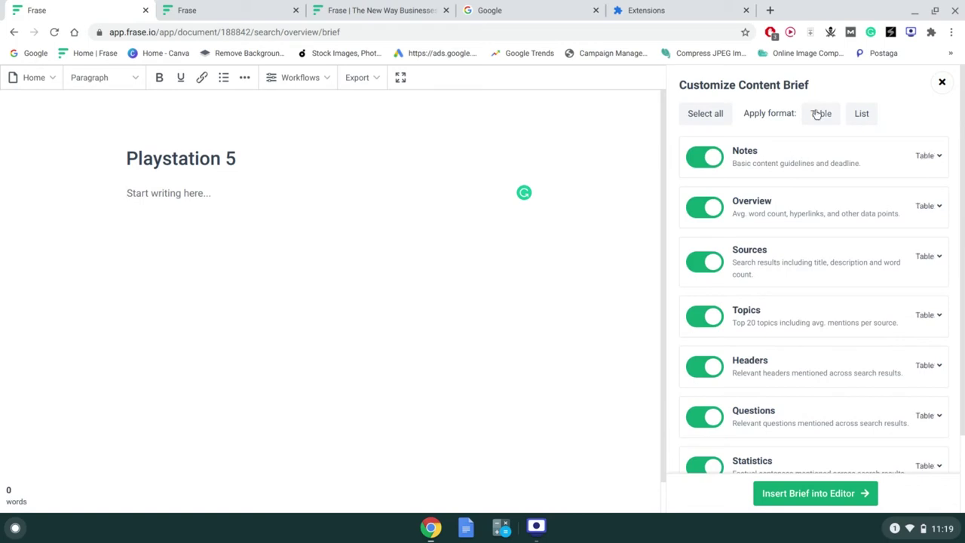
{"action": "left_click", "coordinate": [859, 122]}
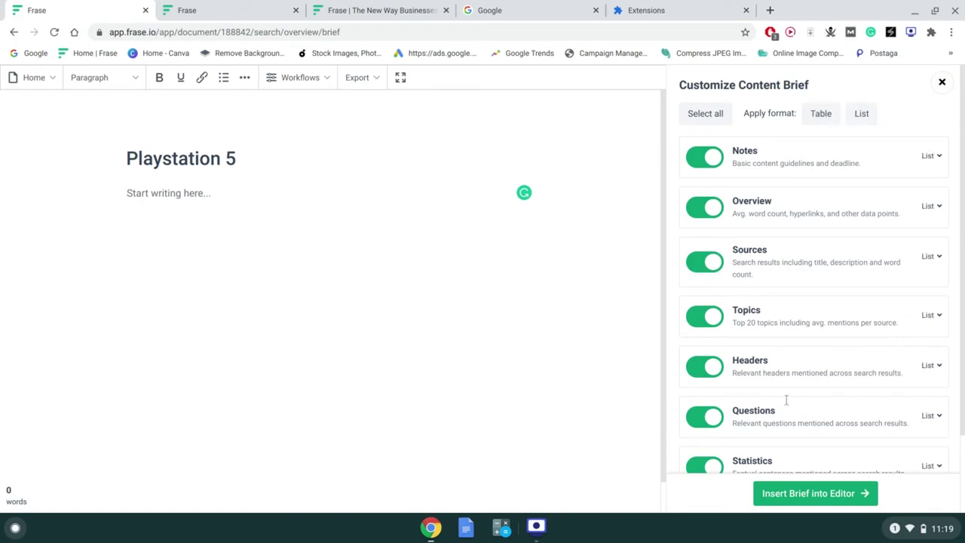
{"action": "left_click", "coordinate": [773, 494]}
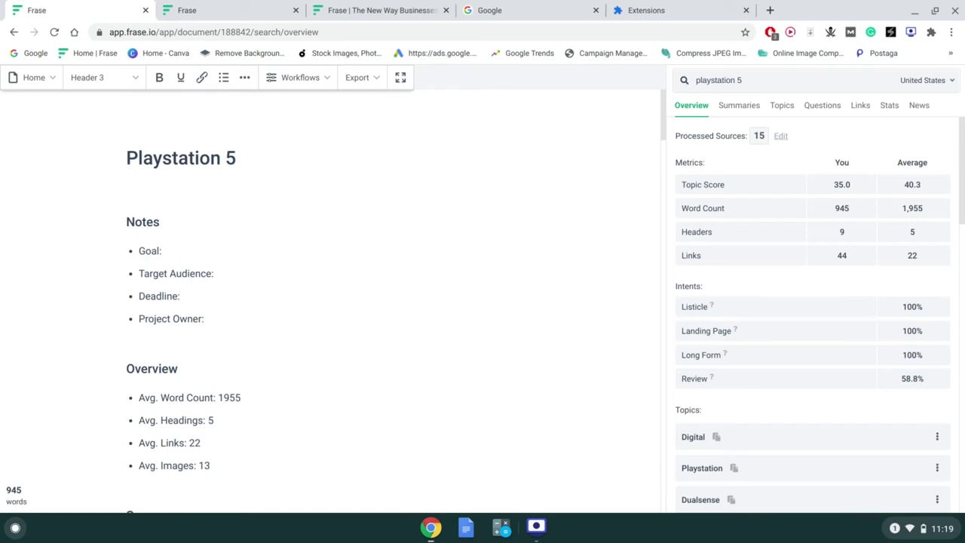
- Remove the Project Owner text from the Notes section of the inserted brief
{"action": "scroll", "coordinate": [202, 226], "scroll_direction": "down", "scroll_amount": 2}
{"action": "scroll", "coordinate": [202, 226], "scroll_direction": "up", "scroll_amount": 2}
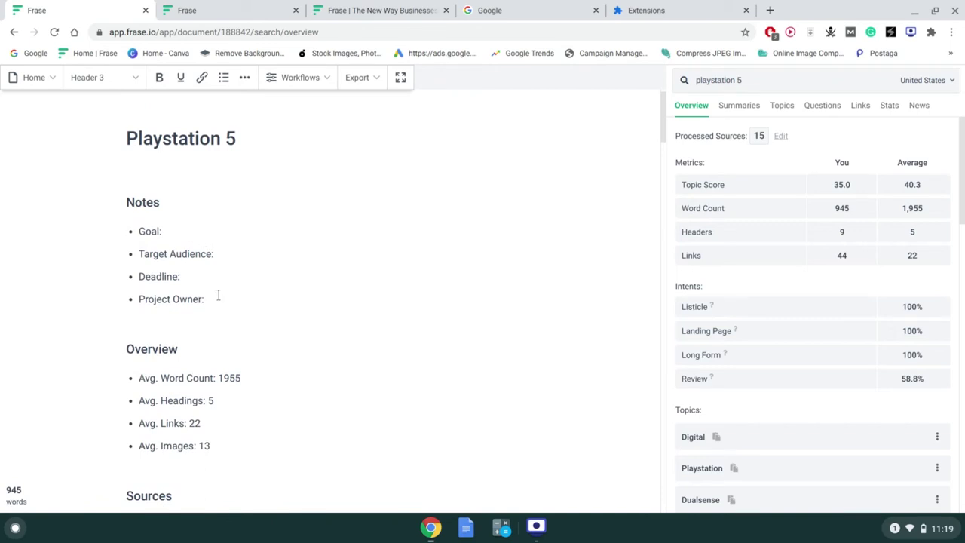
{"action": "scroll", "coordinate": [218, 296], "scroll_direction": "down", "scroll_amount": 1}
{"action": "left_click", "coordinate": [179, 236]}
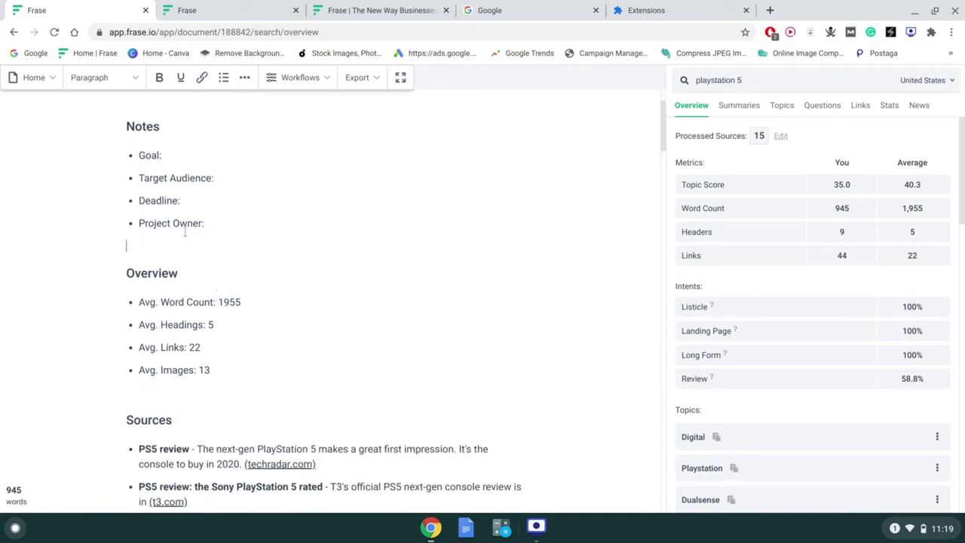
{"action": "triple_click", "coordinate": [194, 224]}
{"action": "key", "text": "BackSpace"}
{"action": "key", "text": "BackSpace"}
{"action": "key", "text": "BackSpace"}
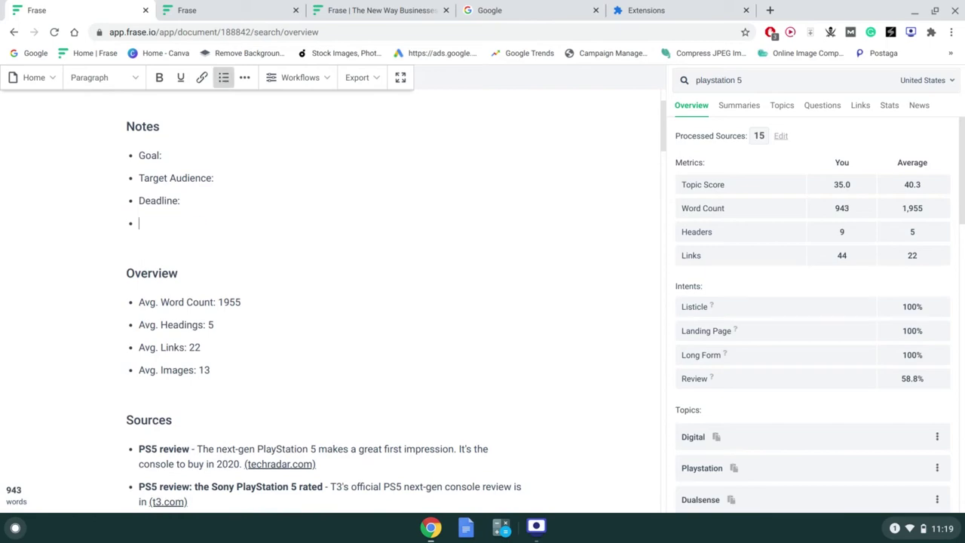
- Look through the brief's Sources and Top 20 Topics sections, highlighting the topics "load times", "digital edition" and "miles morales"
{"action": "scroll", "coordinate": [193, 229], "scroll_direction": "down", "scroll_amount": 5}
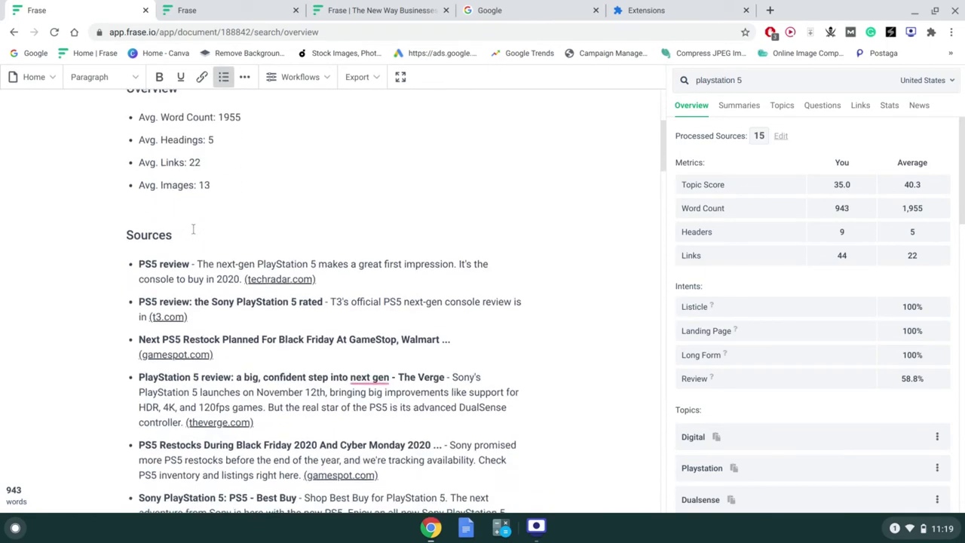
{"action": "scroll", "coordinate": [193, 230], "scroll_direction": "up", "scroll_amount": 2}
{"action": "scroll", "coordinate": [324, 301], "scroll_direction": "up", "scroll_amount": 1}
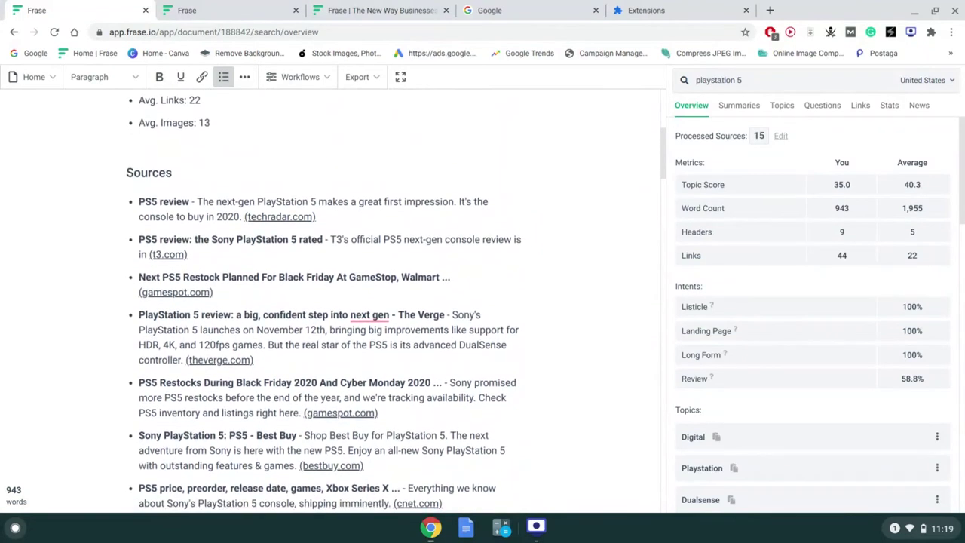
{"action": "scroll", "coordinate": [324, 301], "scroll_direction": "down", "scroll_amount": 2}
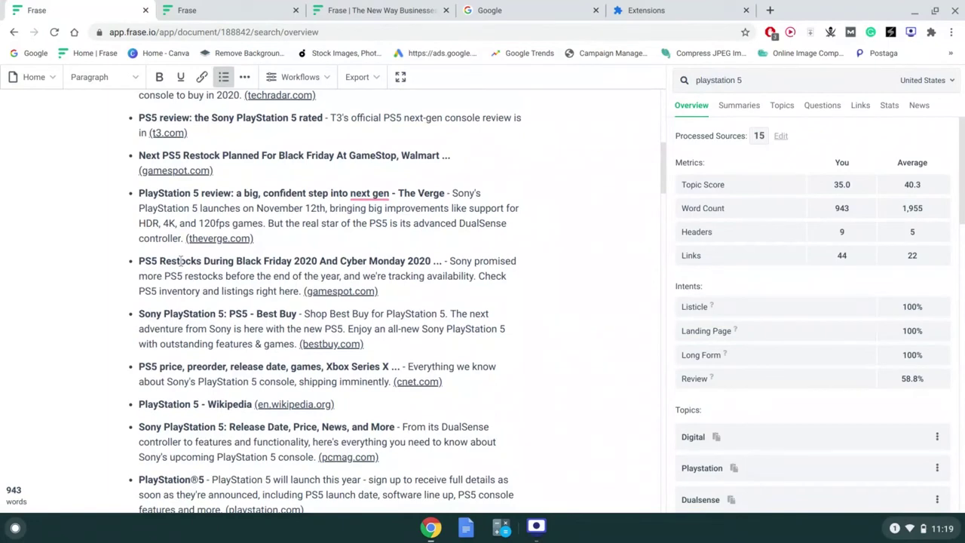
{"action": "scroll", "coordinate": [181, 261], "scroll_direction": "up", "scroll_amount": 2}
{"action": "scroll", "coordinate": [181, 261], "scroll_direction": "down", "scroll_amount": 12}
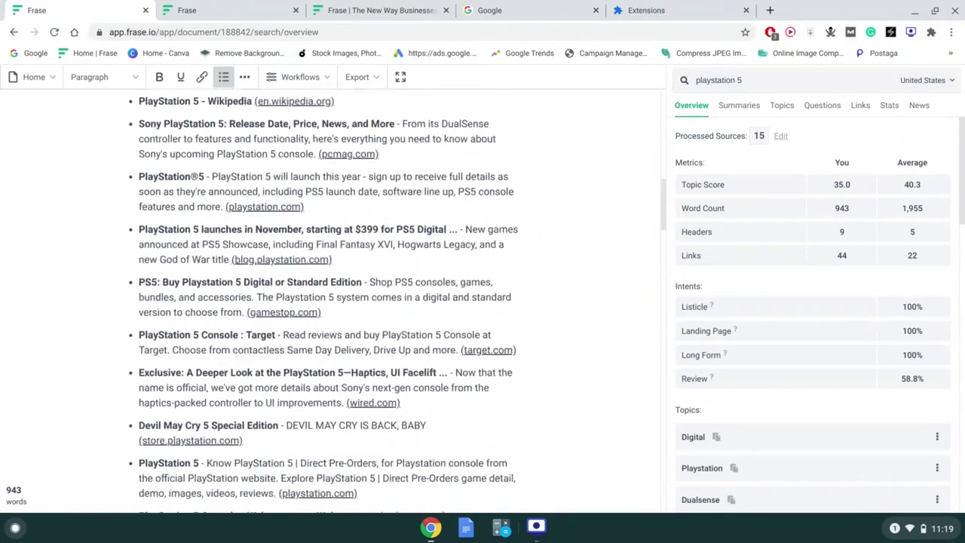
{"action": "scroll", "coordinate": [198, 205], "scroll_direction": "down", "scroll_amount": 1}
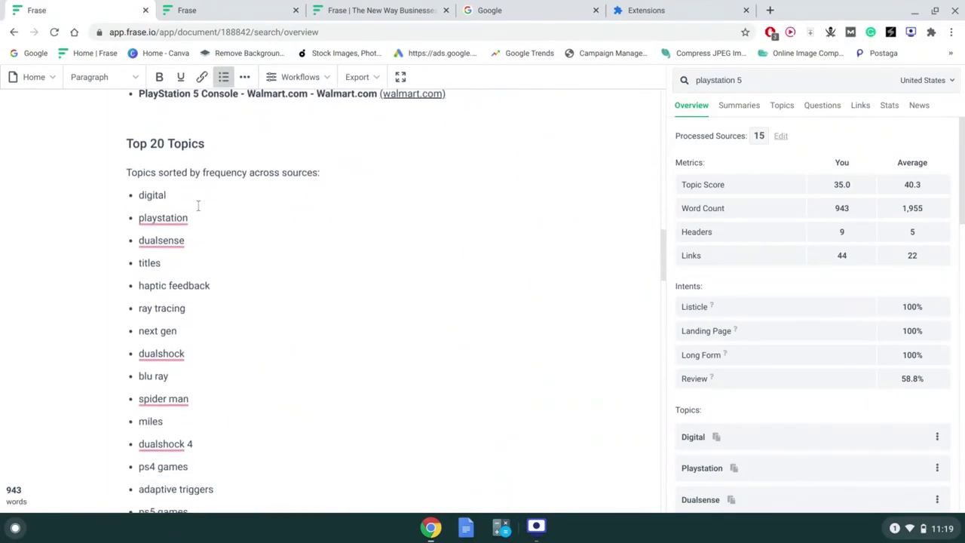
{"action": "scroll", "coordinate": [199, 207], "scroll_direction": "down", "scroll_amount": 3}
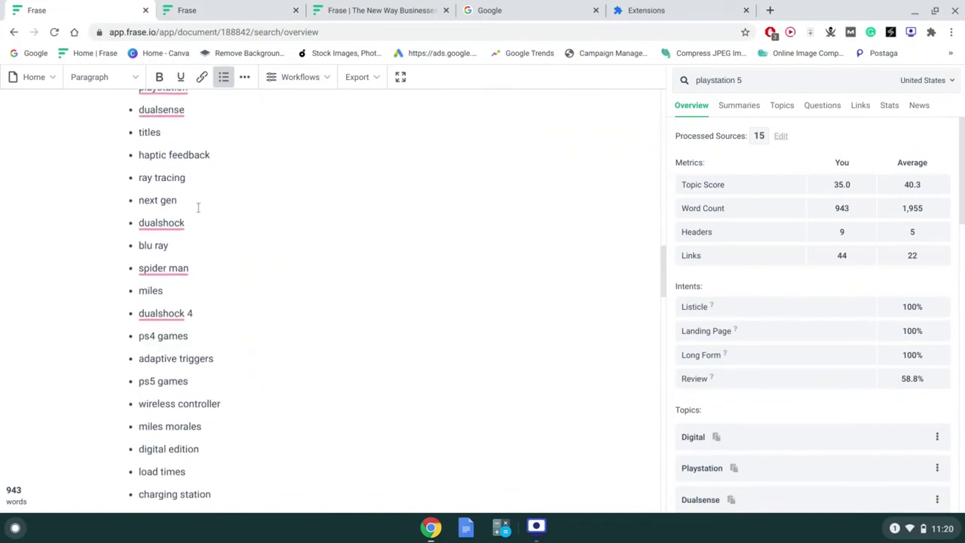
{"action": "scroll", "coordinate": [198, 208], "scroll_direction": "down", "scroll_amount": 1}
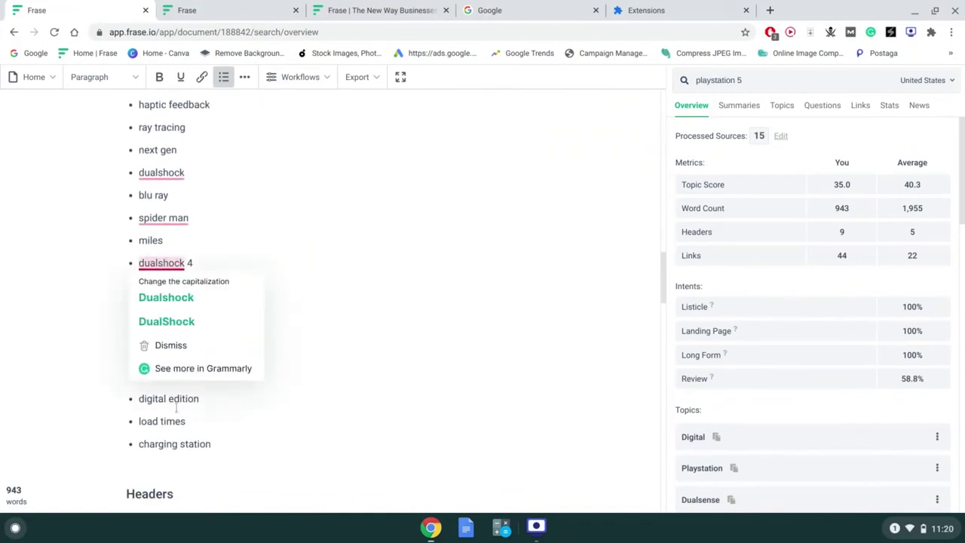
{"action": "scroll", "coordinate": [177, 421], "scroll_direction": "down", "scroll_amount": 1}
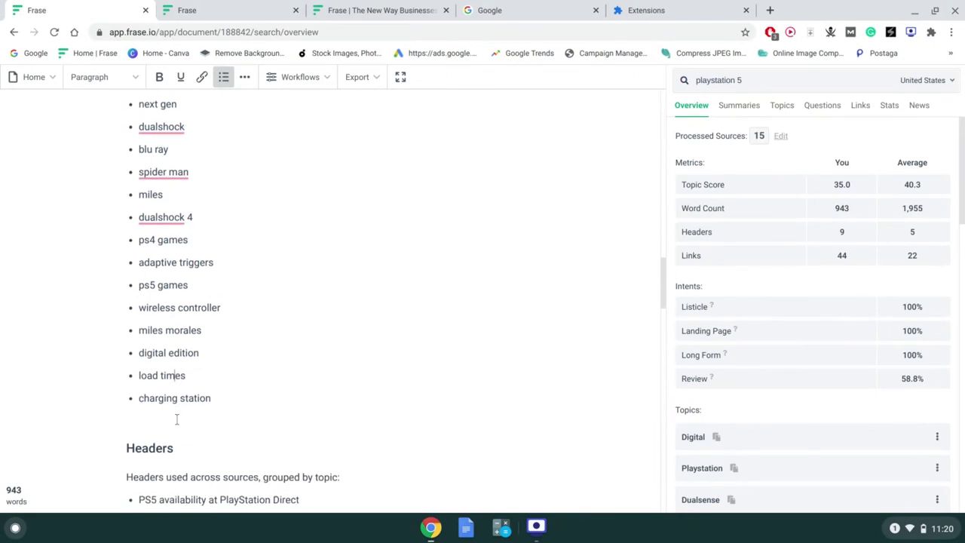
{"action": "triple_click", "coordinate": [151, 374]}
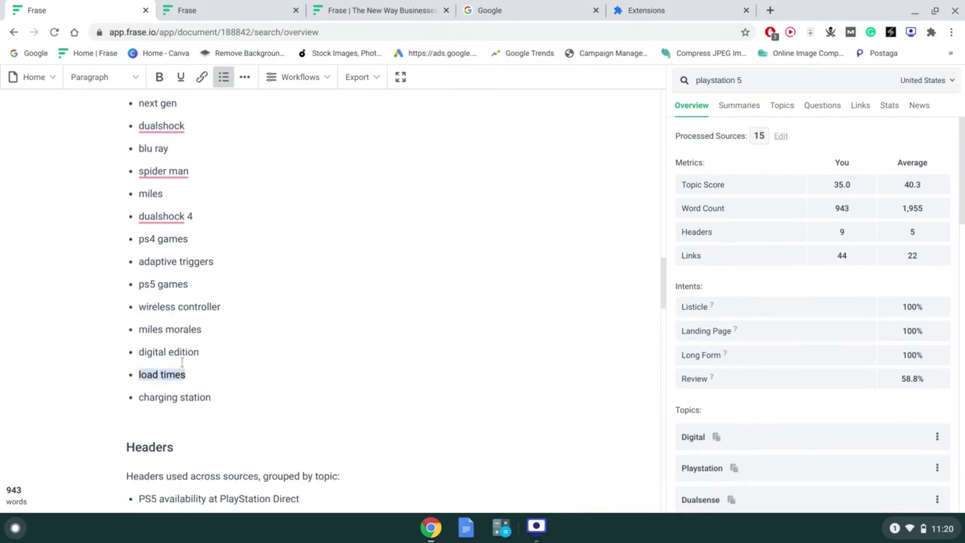
{"action": "triple_click", "coordinate": [197, 349]}
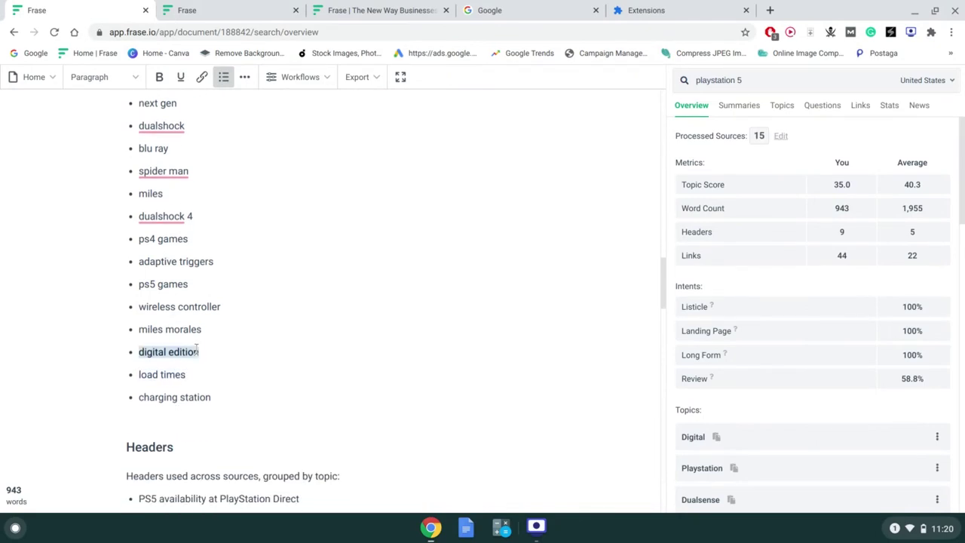
{"action": "scroll", "coordinate": [196, 348], "scroll_direction": "down", "scroll_amount": 1}
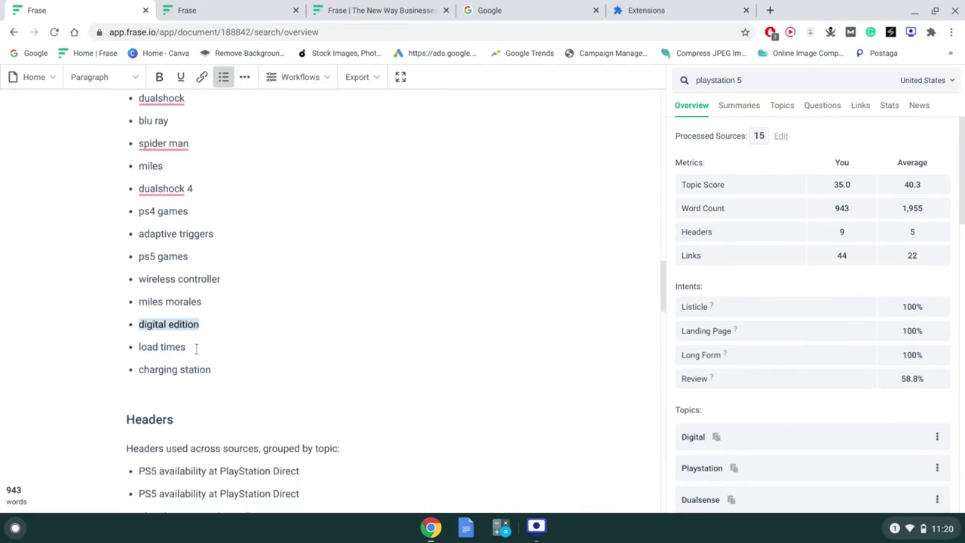
{"action": "left_click", "coordinate": [180, 307]}
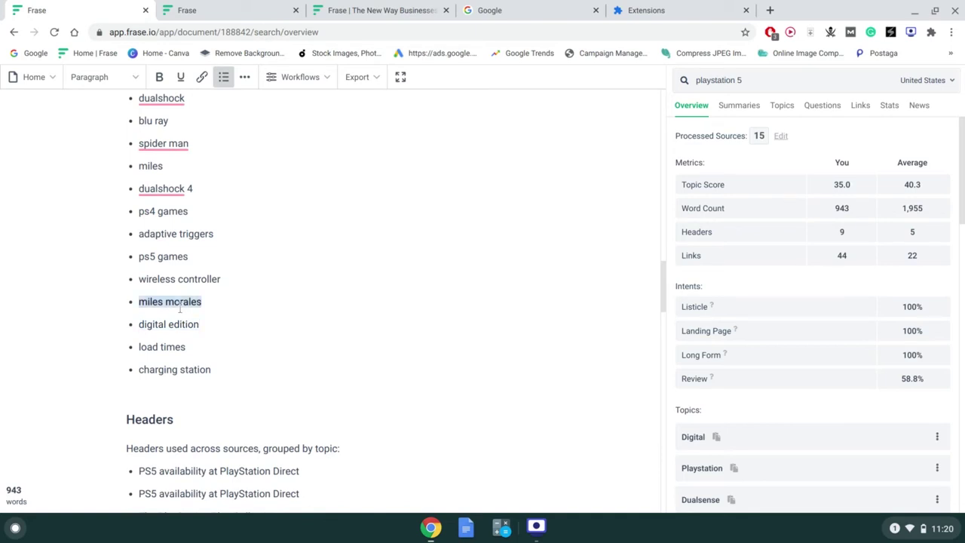
- Examine the brief's Headers, Questions and Statistics sections and the links at the end of the document
{"action": "scroll", "coordinate": [179, 306], "scroll_direction": "down", "scroll_amount": 5}
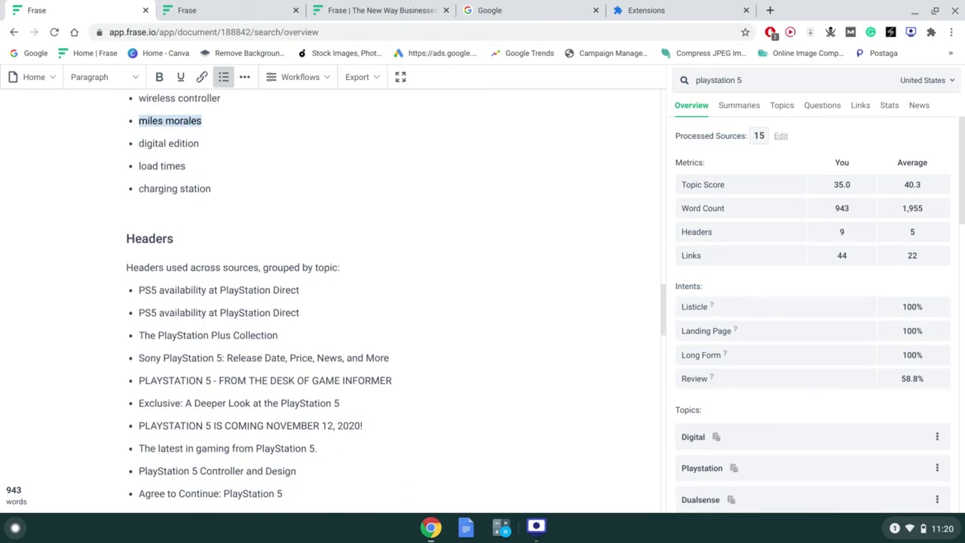
{"action": "scroll", "coordinate": [180, 306], "scroll_direction": "up", "scroll_amount": 11}
{"action": "scroll", "coordinate": [179, 307], "scroll_direction": "down", "scroll_amount": 12}
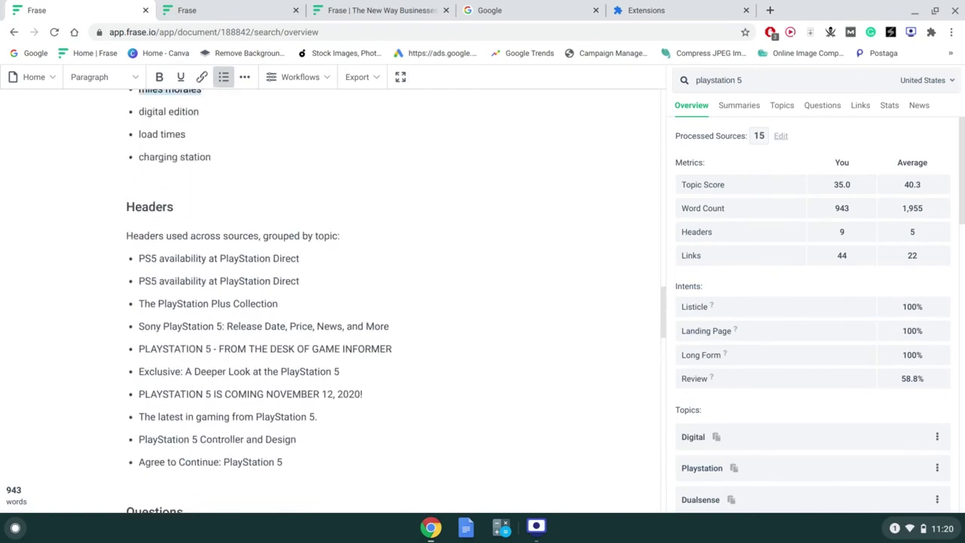
{"action": "scroll", "coordinate": [259, 300], "scroll_direction": "up", "scroll_amount": 1}
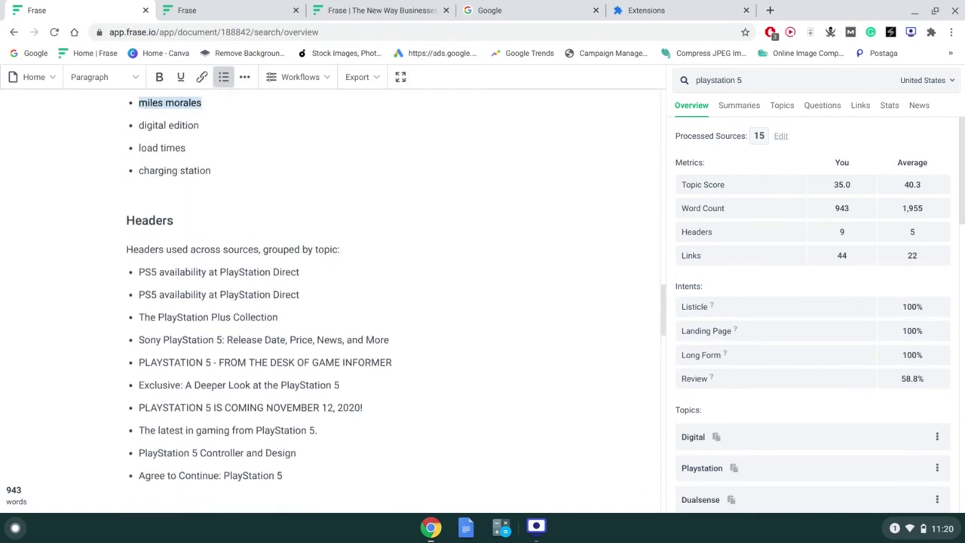
{"action": "scroll", "coordinate": [260, 300], "scroll_direction": "down", "scroll_amount": 7}
{"action": "scroll", "coordinate": [259, 300], "scroll_direction": "down", "scroll_amount": 11}
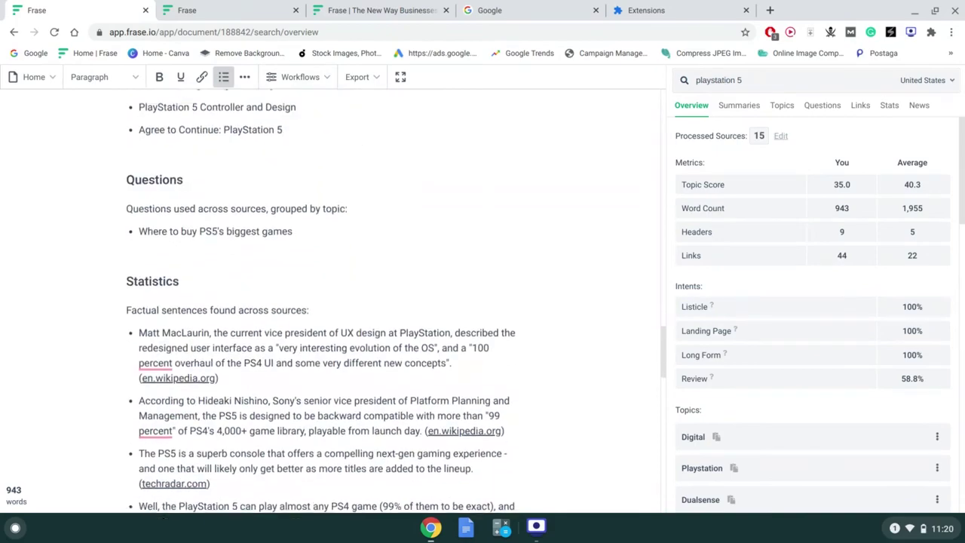
{"action": "scroll", "coordinate": [260, 300], "scroll_direction": "up", "scroll_amount": 20}
{"action": "scroll", "coordinate": [259, 300], "scroll_direction": "down", "scroll_amount": 20}
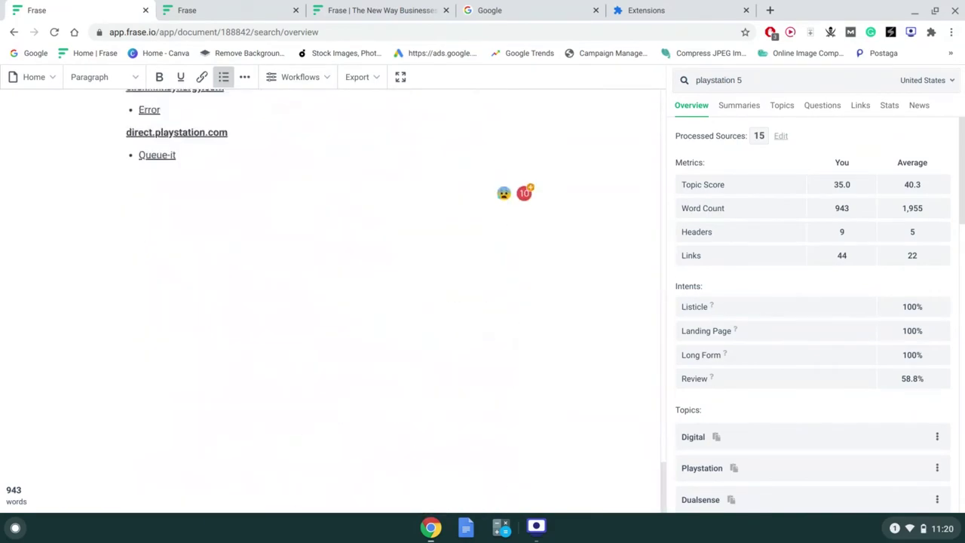
{"action": "scroll", "coordinate": [259, 300], "scroll_direction": "up", "scroll_amount": 13}
{"action": "scroll", "coordinate": [324, 300], "scroll_direction": "up", "scroll_amount": 9}
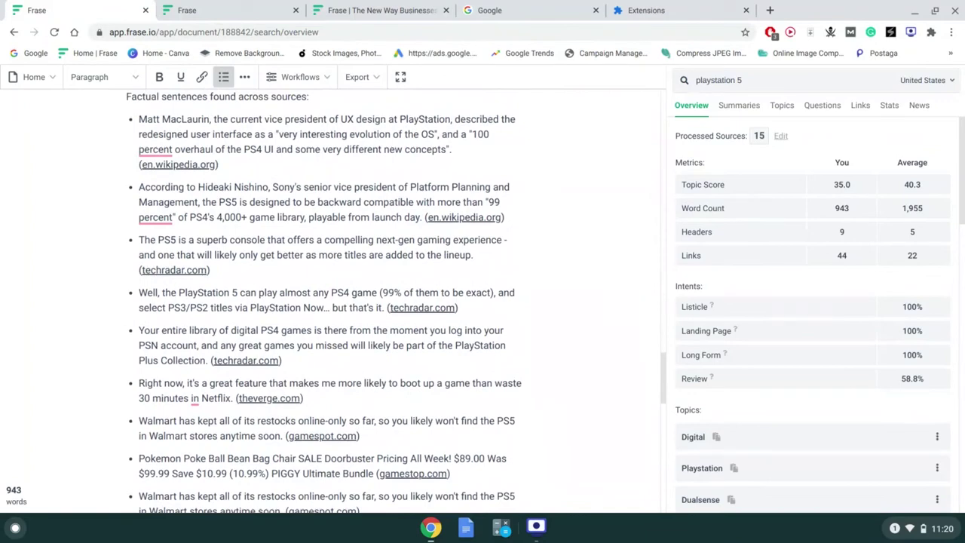
{"action": "scroll", "coordinate": [324, 300], "scroll_direction": "up", "scroll_amount": 20}
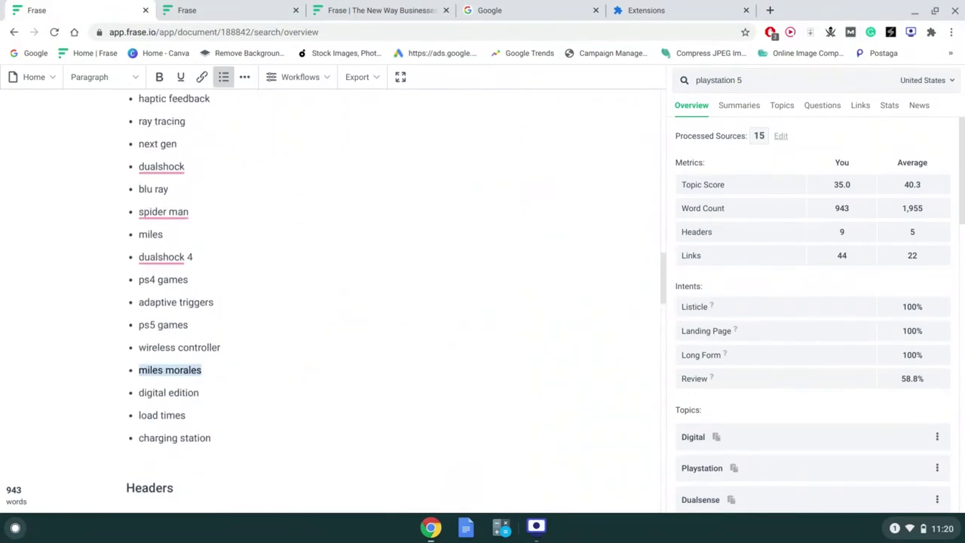
- Clear the entire brief from the document body, keeping the title
{"action": "left_click", "coordinate": [191, 304]}
{"action": "key", "text": "ctrl+a"}
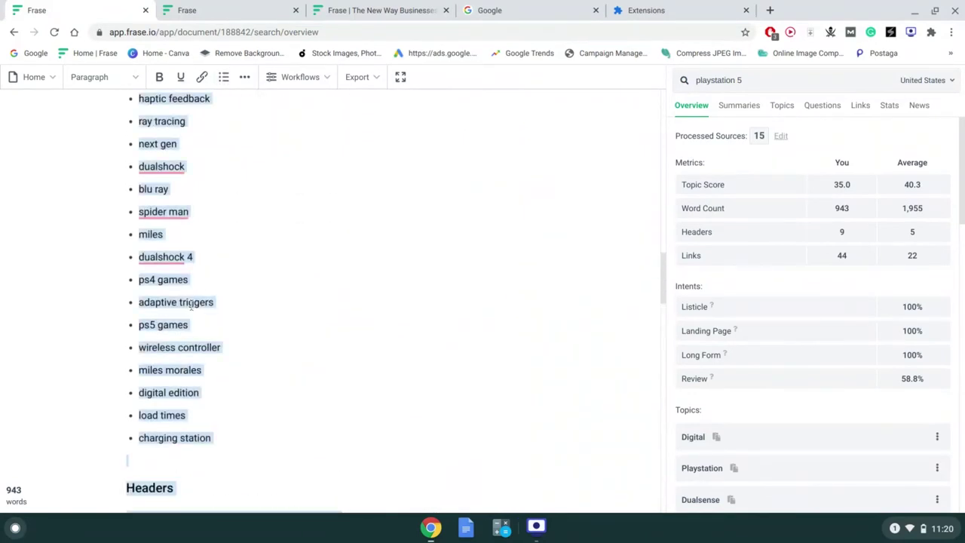
{"action": "key", "text": "BackSpace"}
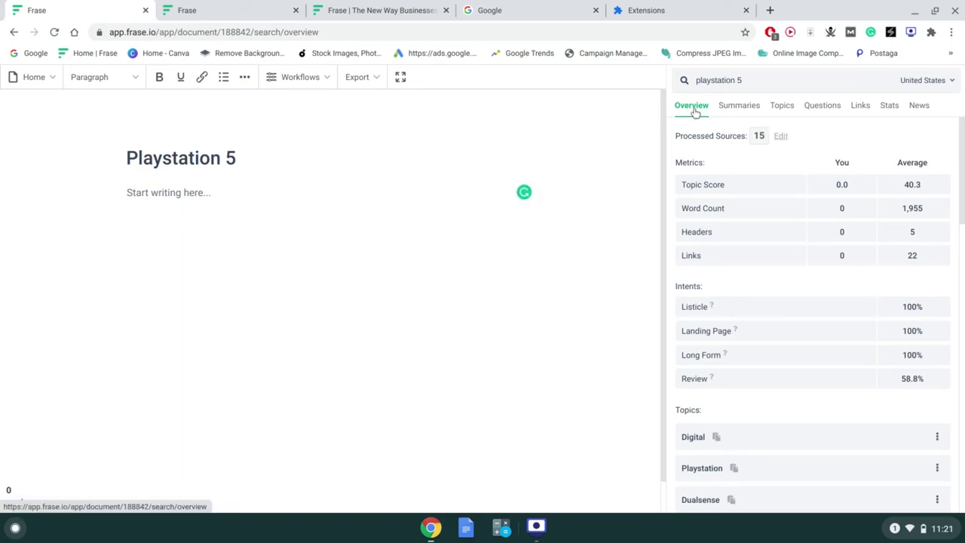
- Edit the processed sources for the playstation 5 research, limit them to the Top 10 and save the selection
{"action": "left_click", "coordinate": [782, 137]}
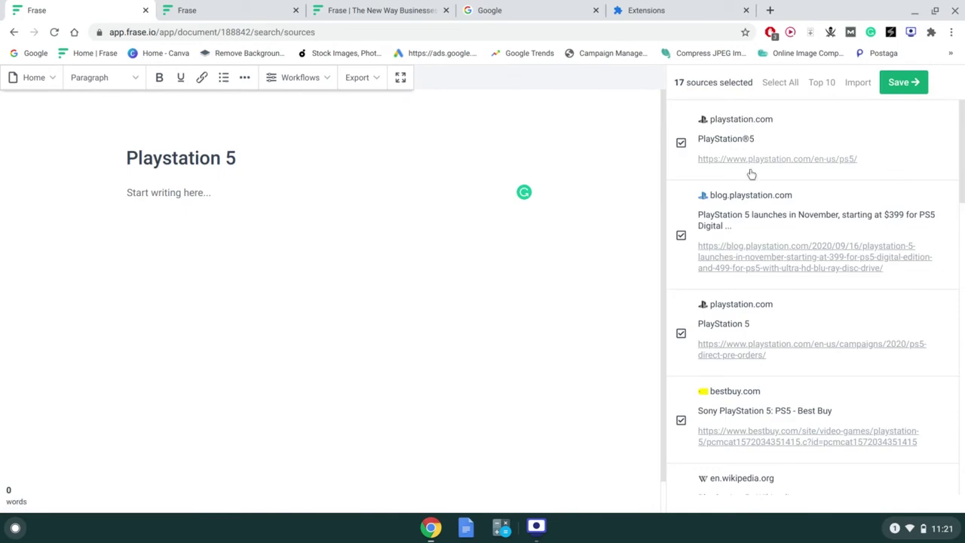
{"action": "scroll", "coordinate": [742, 256], "scroll_direction": "down", "scroll_amount": 10}
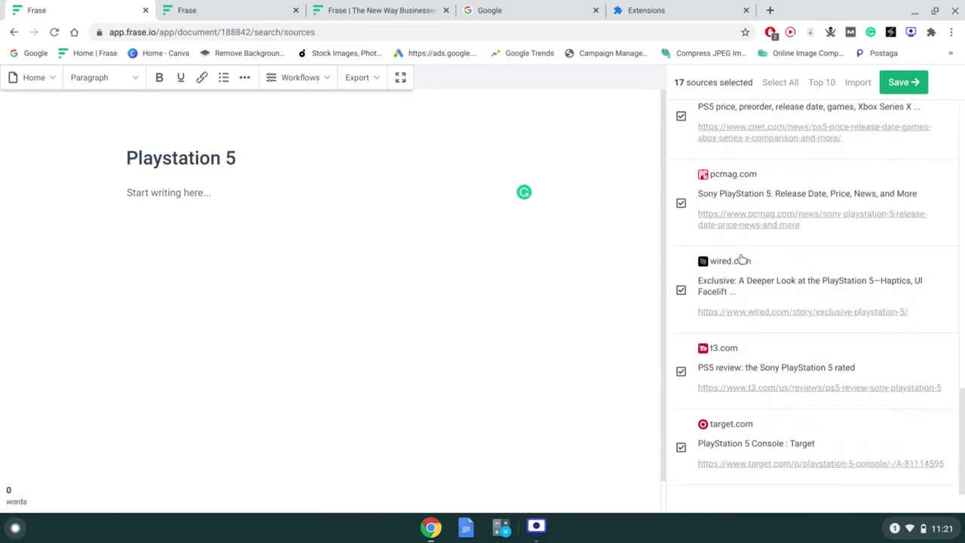
{"action": "scroll", "coordinate": [742, 260], "scroll_direction": "up", "scroll_amount": 10}
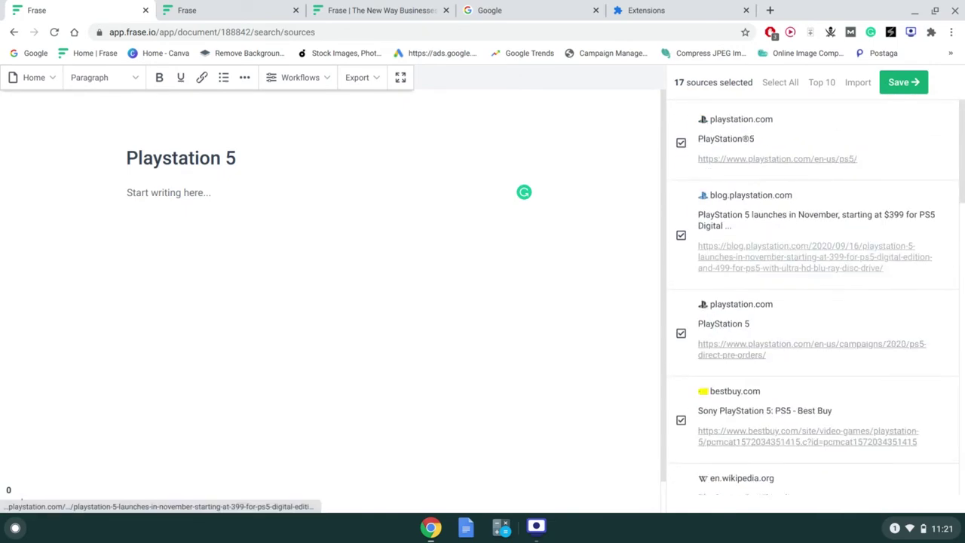
{"action": "left_click", "coordinate": [858, 82]}
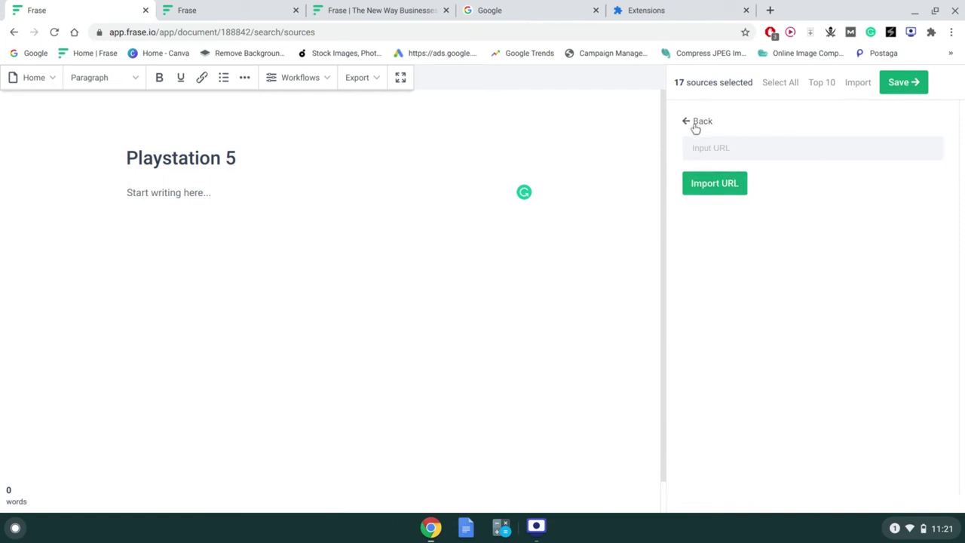
{"action": "left_click", "coordinate": [821, 84]}
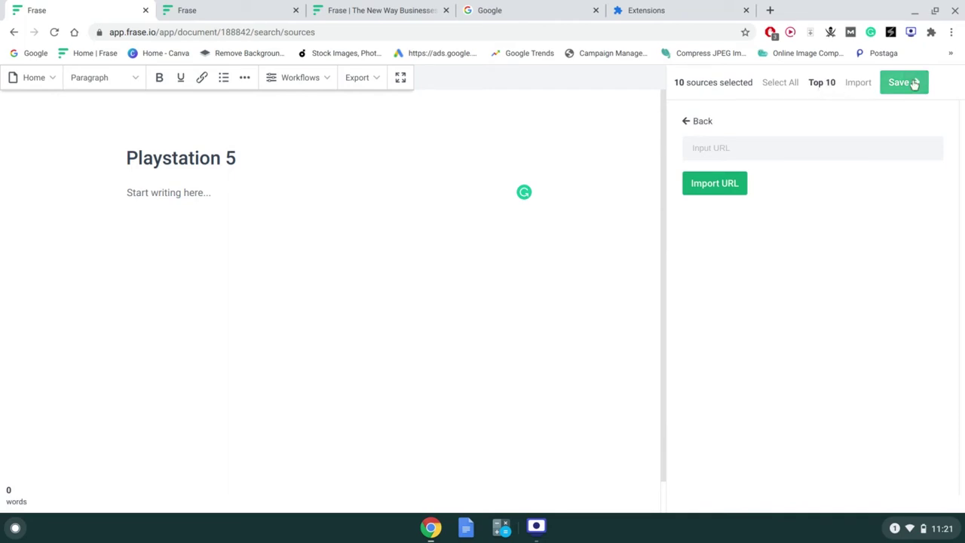
{"action": "left_click", "coordinate": [913, 83]}
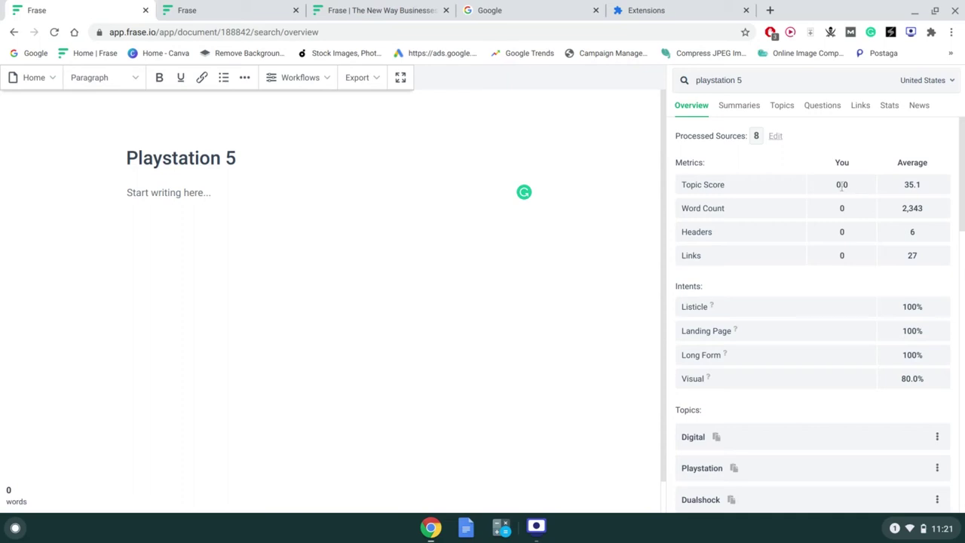
- Insert the "Ultra-high speed SSD" heading from the playstation.com summary outline into the document
{"action": "left_click", "coordinate": [778, 110]}
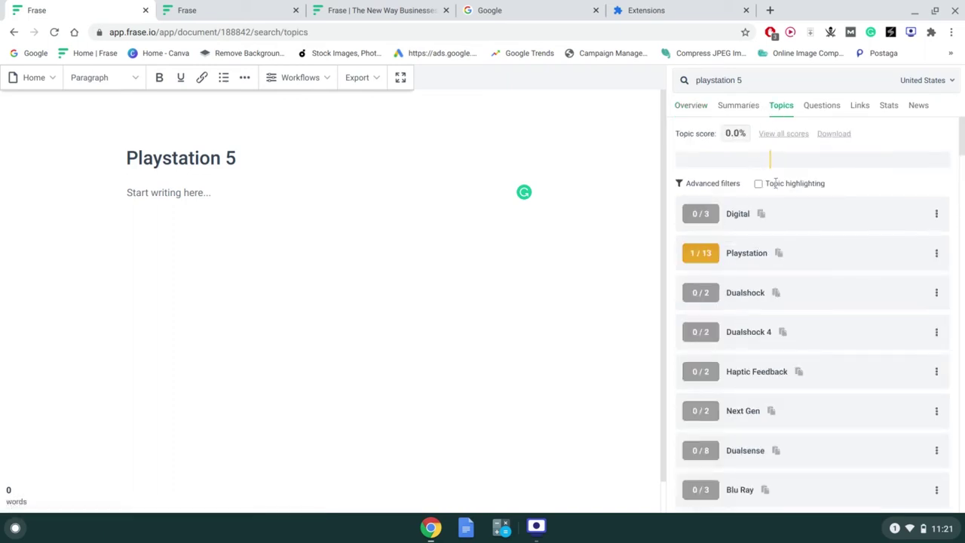
{"action": "left_click", "coordinate": [745, 112]}
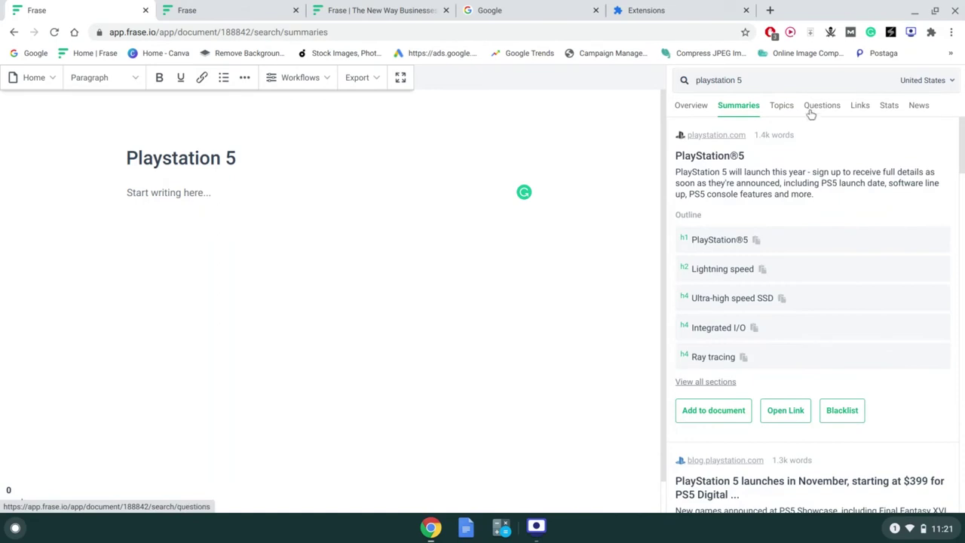
{"action": "scroll", "coordinate": [786, 299], "scroll_direction": "down", "scroll_amount": 1}
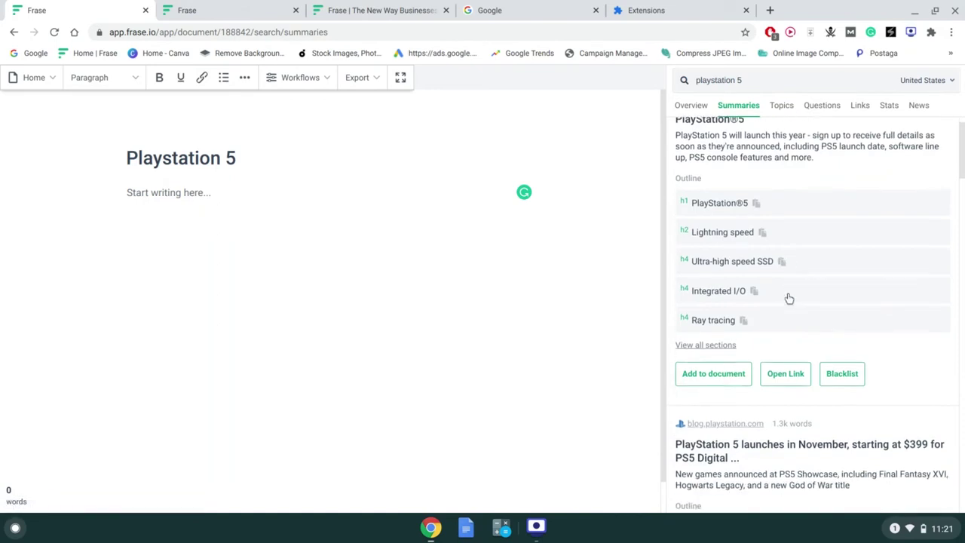
{"action": "left_click", "coordinate": [783, 240]}
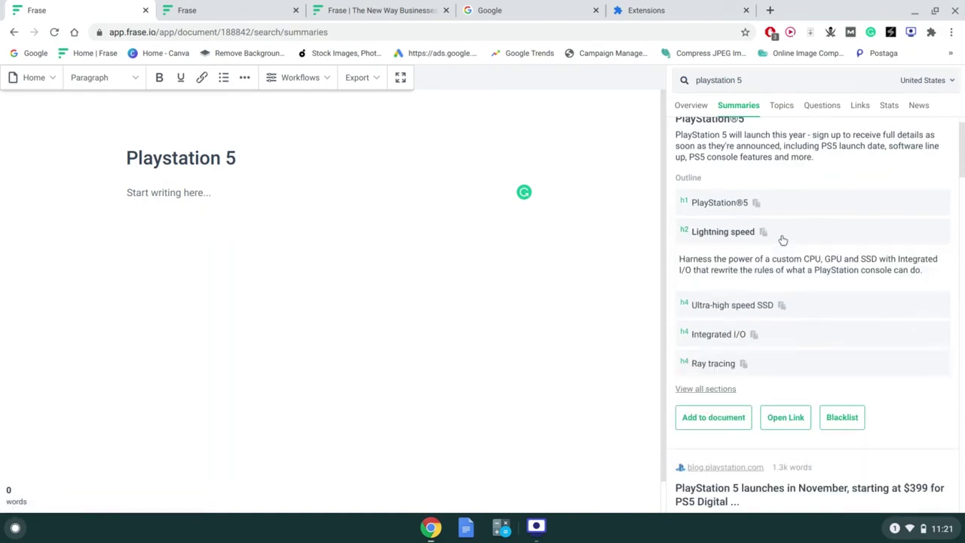
{"action": "left_click", "coordinate": [790, 241]}
{"action": "scroll", "coordinate": [790, 242], "scroll_direction": "down", "scroll_amount": 1}
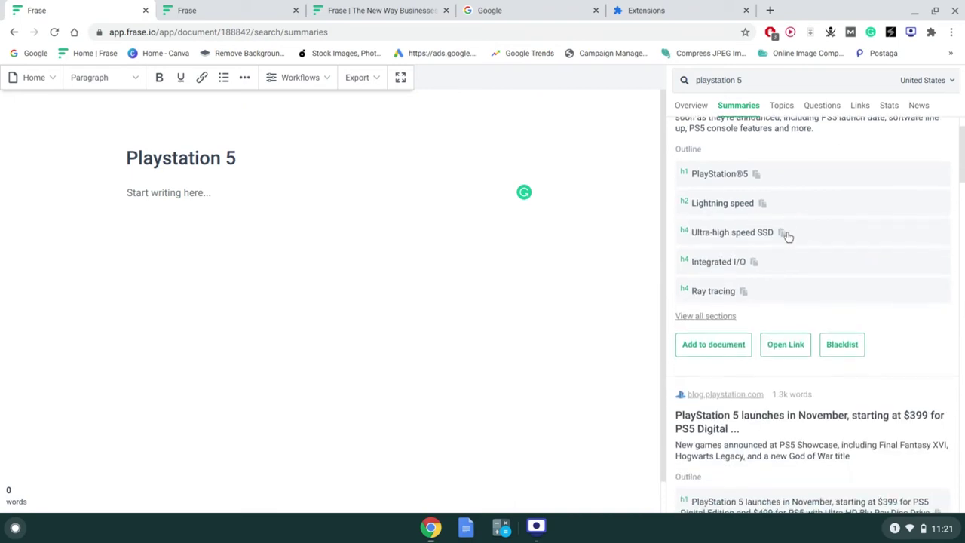
{"action": "left_click", "coordinate": [788, 235]}
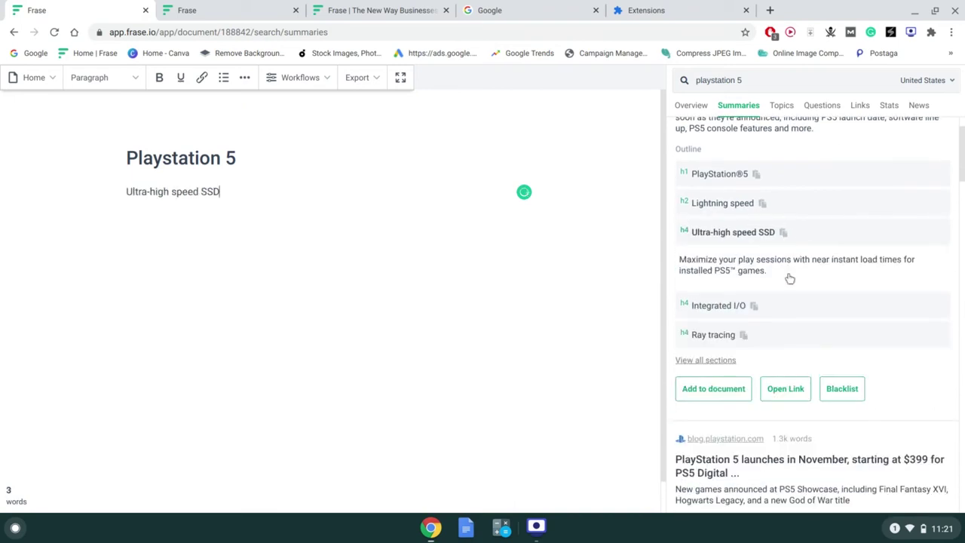
- Show all sections of the playstation.com summary and insert the "HDR technology" heading with its cited paragraph into the document
{"action": "scroll", "coordinate": [784, 306], "scroll_direction": "down", "scroll_amount": 3}
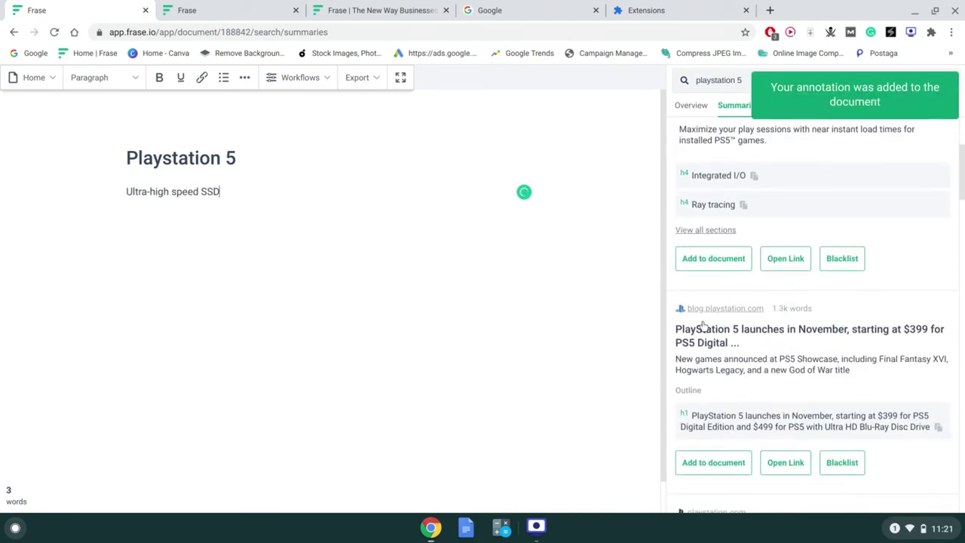
{"action": "left_click", "coordinate": [719, 231]}
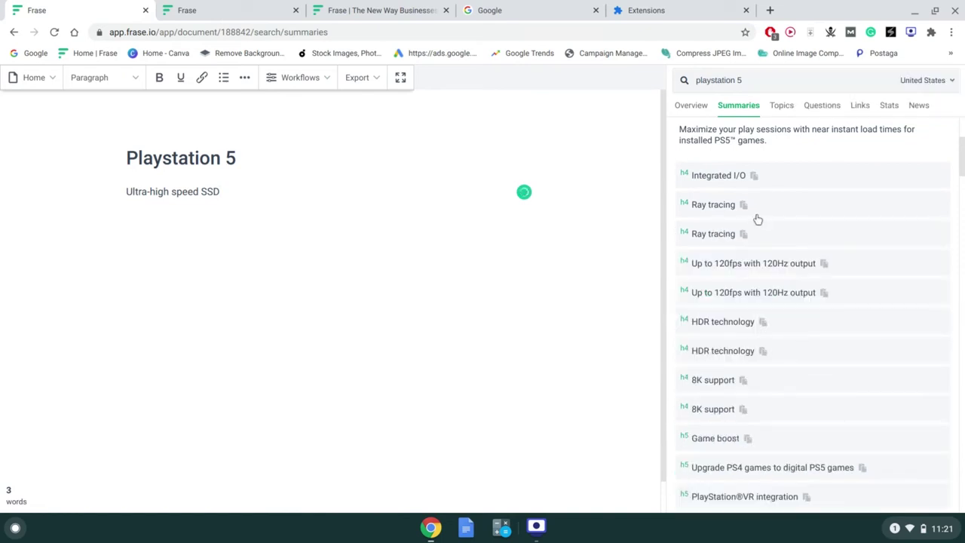
{"action": "scroll", "coordinate": [772, 238], "scroll_direction": "down", "scroll_amount": 1}
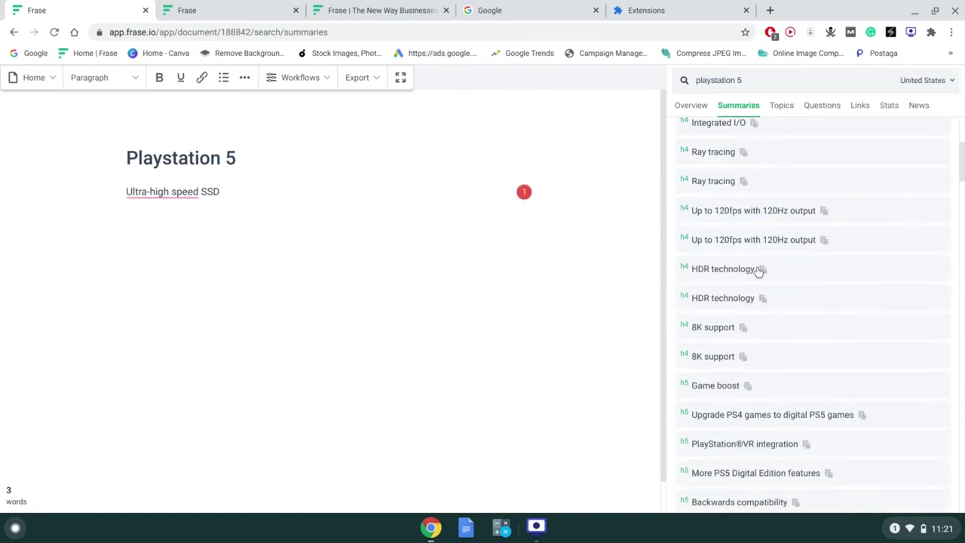
{"action": "left_click", "coordinate": [758, 270]}
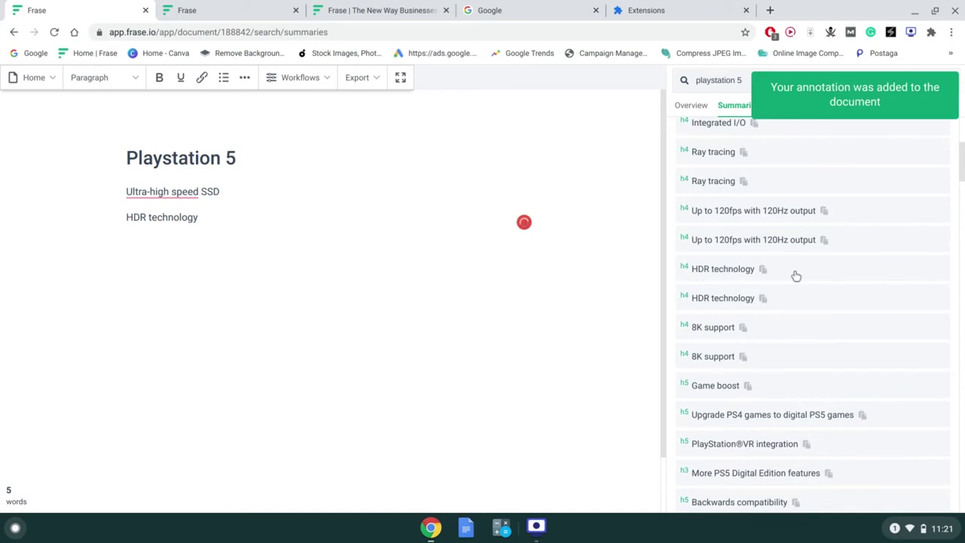
{"action": "left_click", "coordinate": [795, 276]}
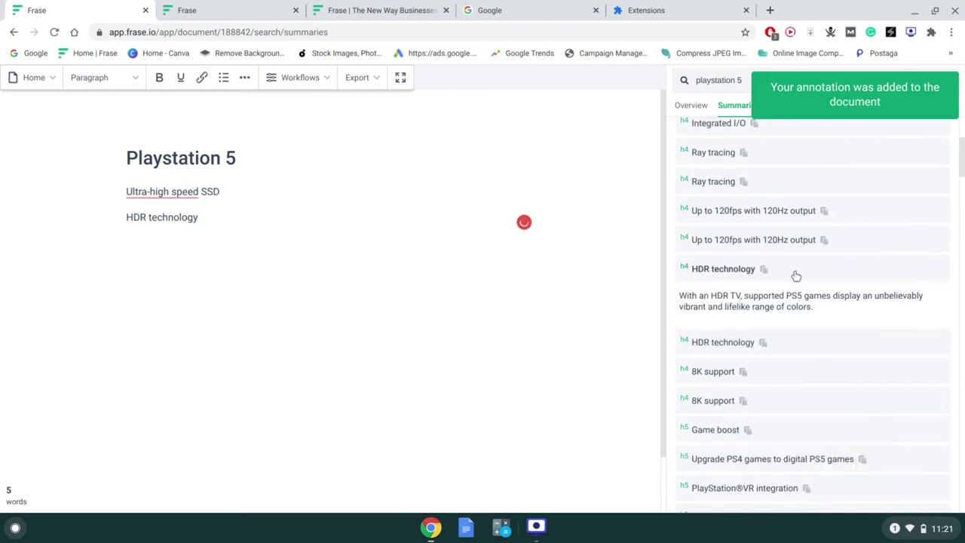
{"action": "left_click", "coordinate": [801, 312]}
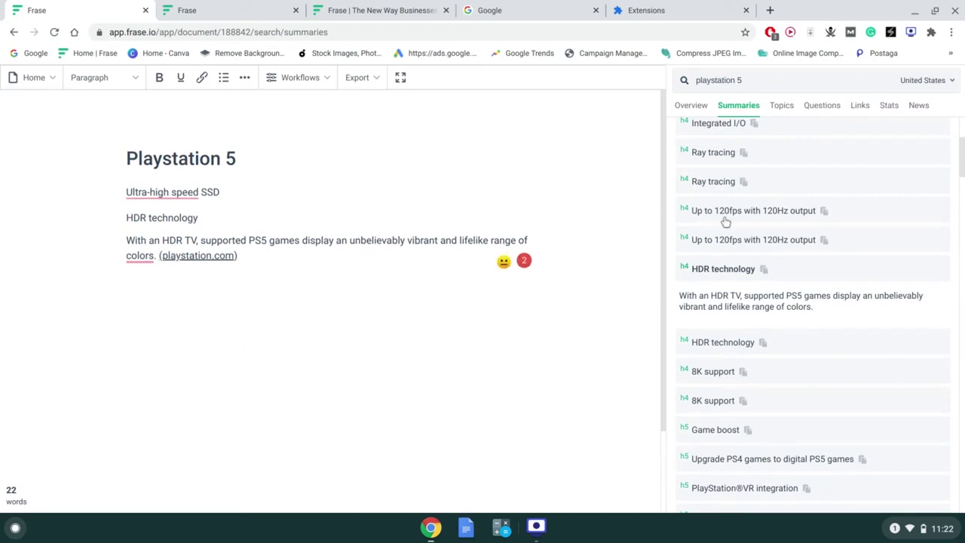
- Check the research overview and the document's topic score against the average in the topics list
{"action": "scroll", "coordinate": [725, 222], "scroll_direction": "up", "scroll_amount": 3}
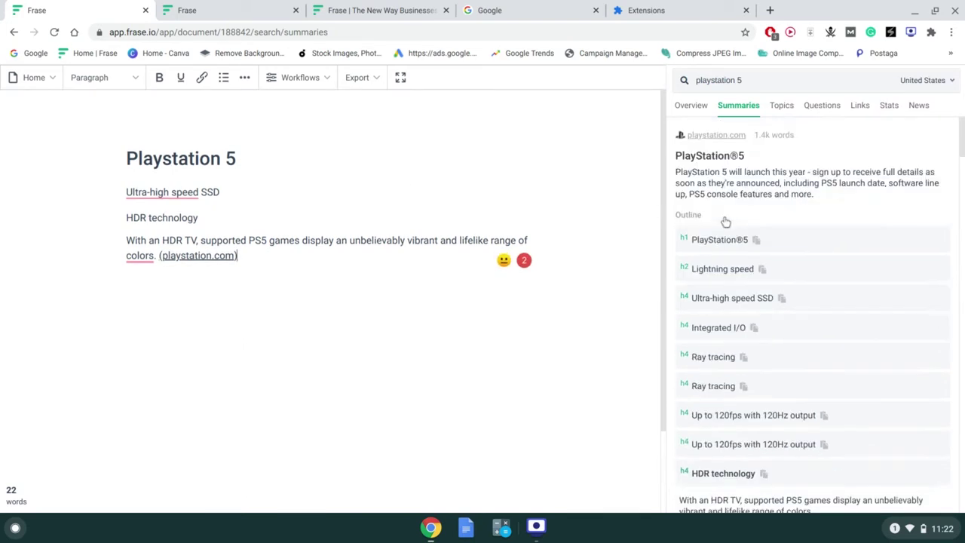
{"action": "left_click", "coordinate": [692, 106]}
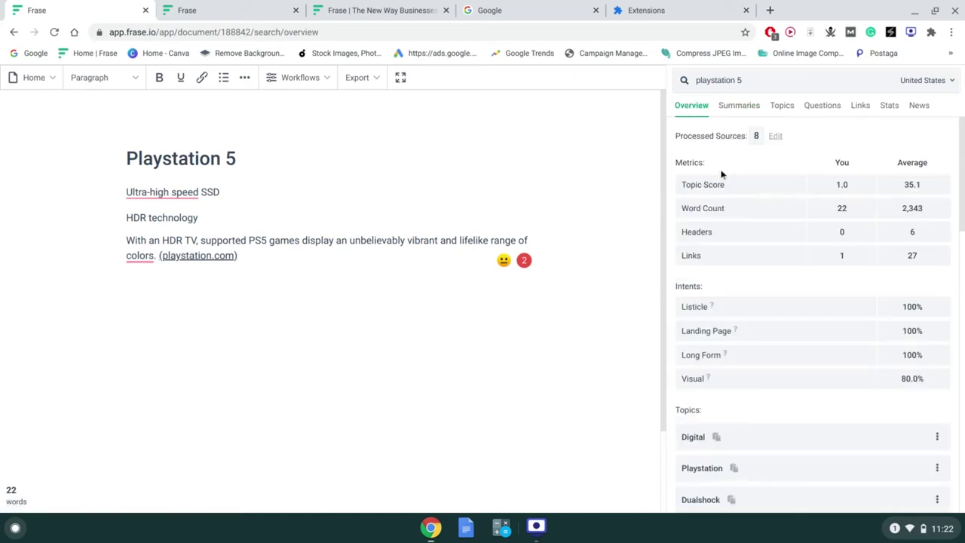
{"action": "scroll", "coordinate": [722, 174], "scroll_direction": "down", "scroll_amount": 10}
{"action": "left_click", "coordinate": [788, 115]}
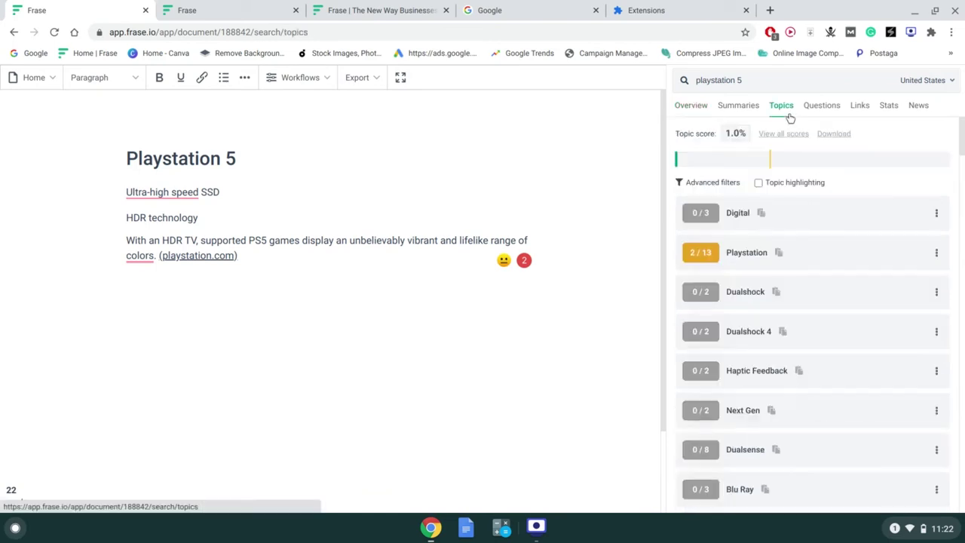
{"action": "mouse_move", "coordinate": [771, 160]}
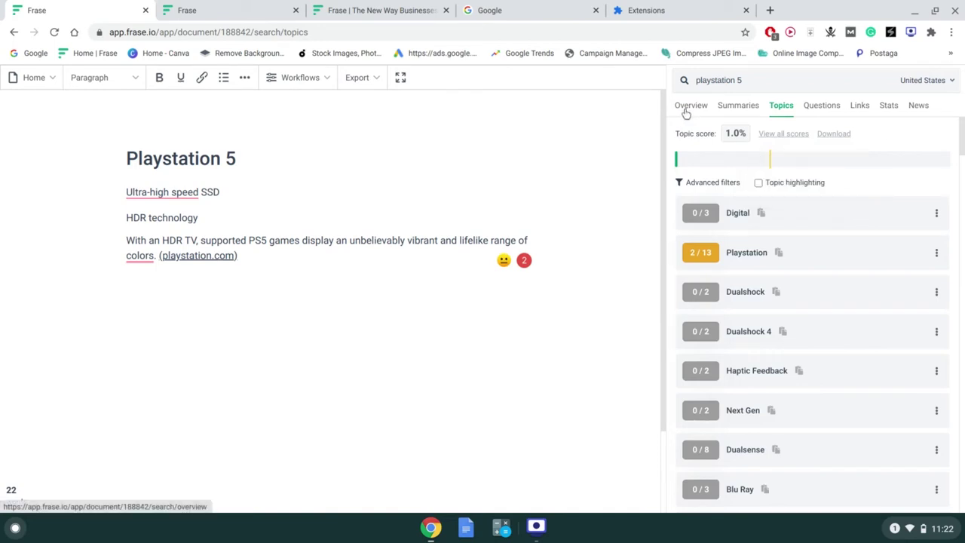
{"action": "left_click", "coordinate": [390, 296]}
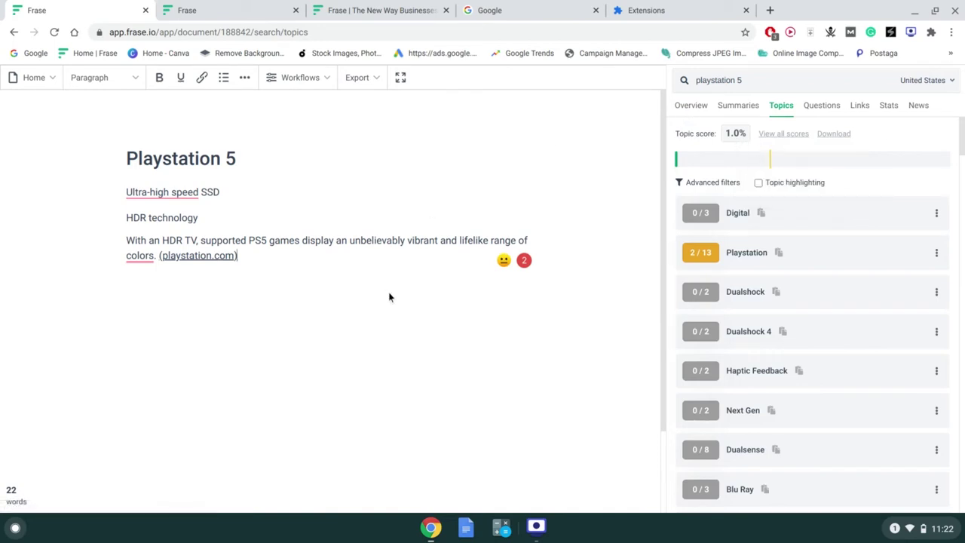
- Examine the overview's average word count, the search intents and the sections taken from competing sources
{"action": "left_click", "coordinate": [697, 112]}
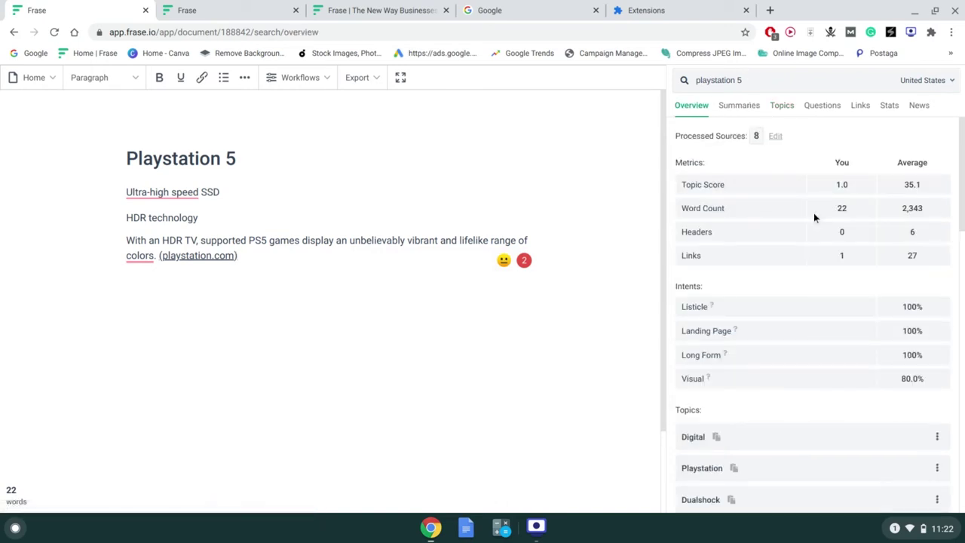
{"action": "double_click", "coordinate": [914, 208]}
{"action": "scroll", "coordinate": [910, 260], "scroll_direction": "down", "scroll_amount": 1}
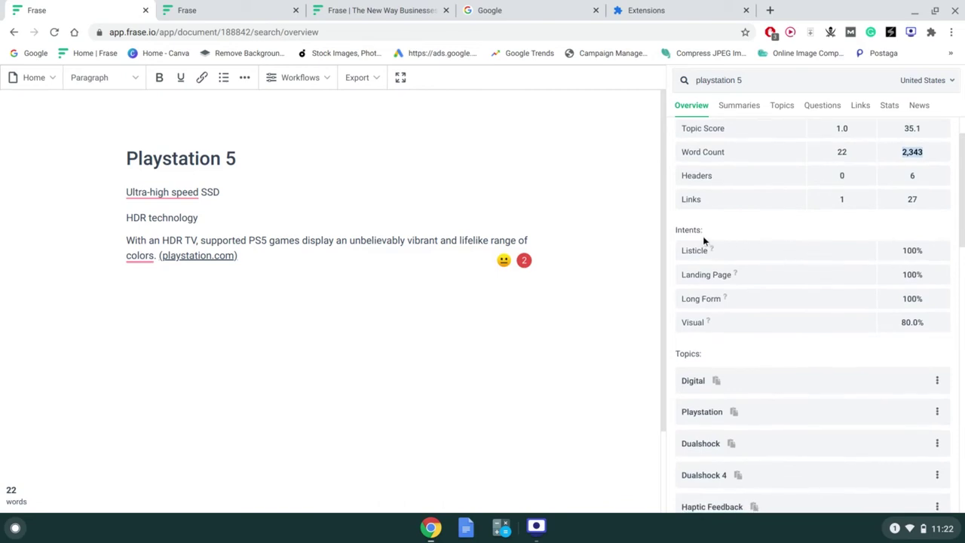
{"action": "mouse_move", "coordinate": [712, 255]}
{"action": "scroll", "coordinate": [750, 265], "scroll_direction": "down", "scroll_amount": 15}
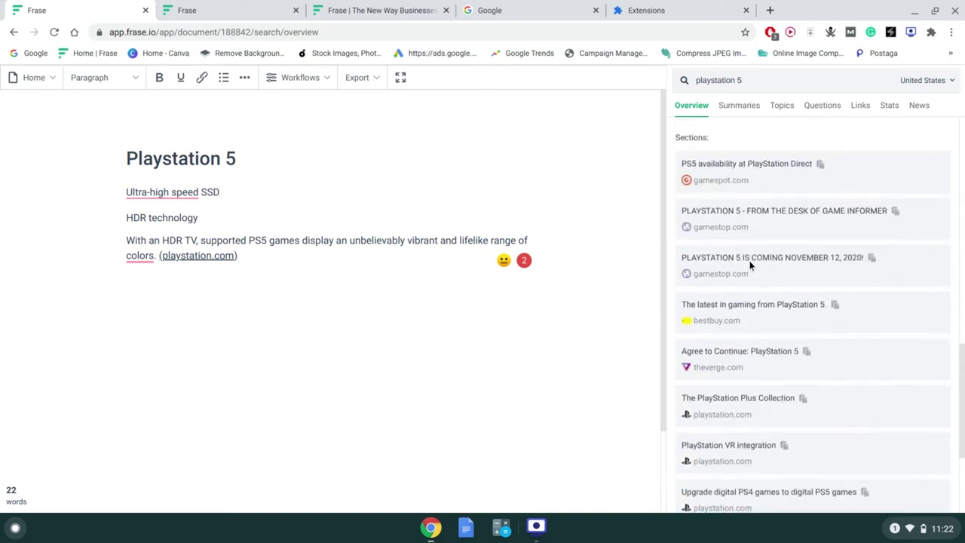
{"action": "scroll", "coordinate": [889, 146], "scroll_direction": "up", "scroll_amount": 15}
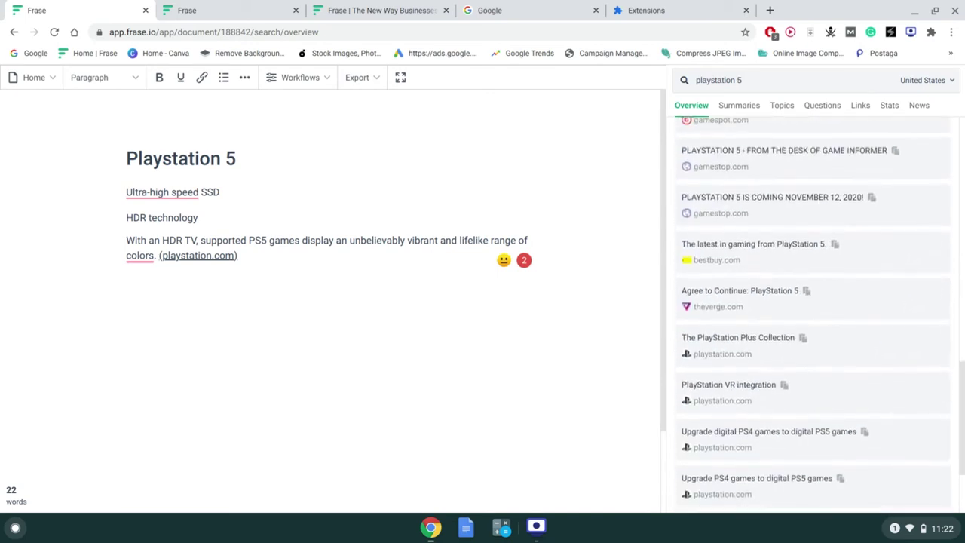
- Summarize the TechRepublic article about the PS5 restock from the playstation 5 news results
{"action": "left_click", "coordinate": [918, 110]}
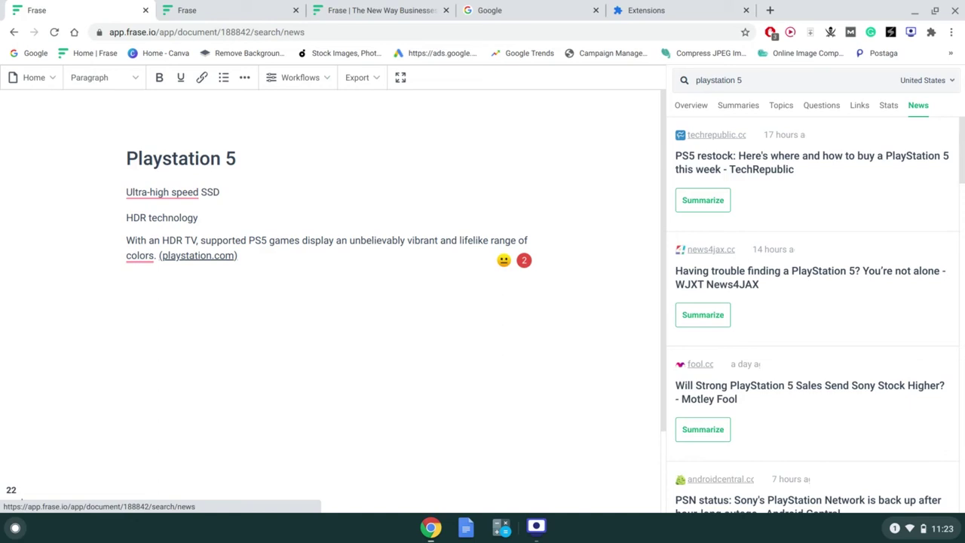
{"action": "left_click", "coordinate": [710, 204]}
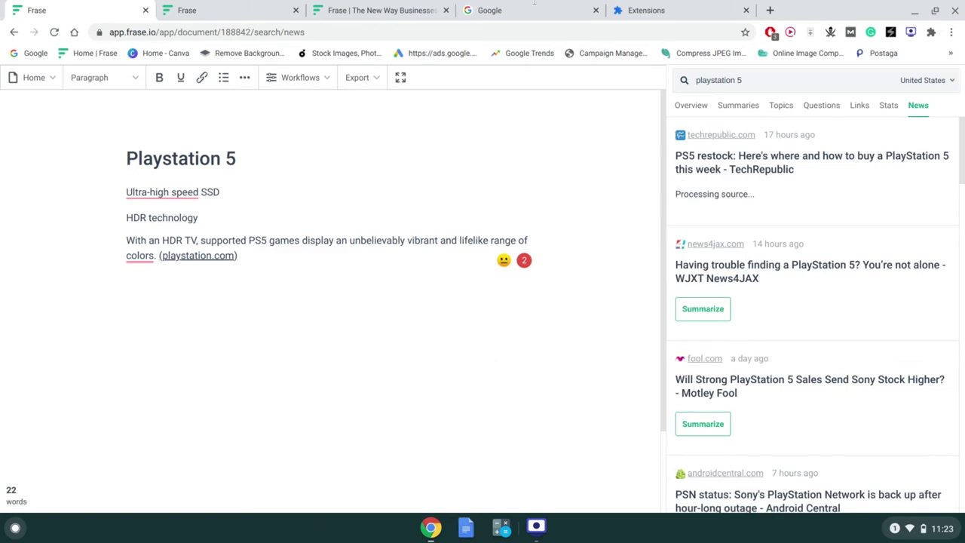
- Start a new document from the Frase dashboard with the Optimize content workflow
{"action": "left_click", "coordinate": [242, 10]}
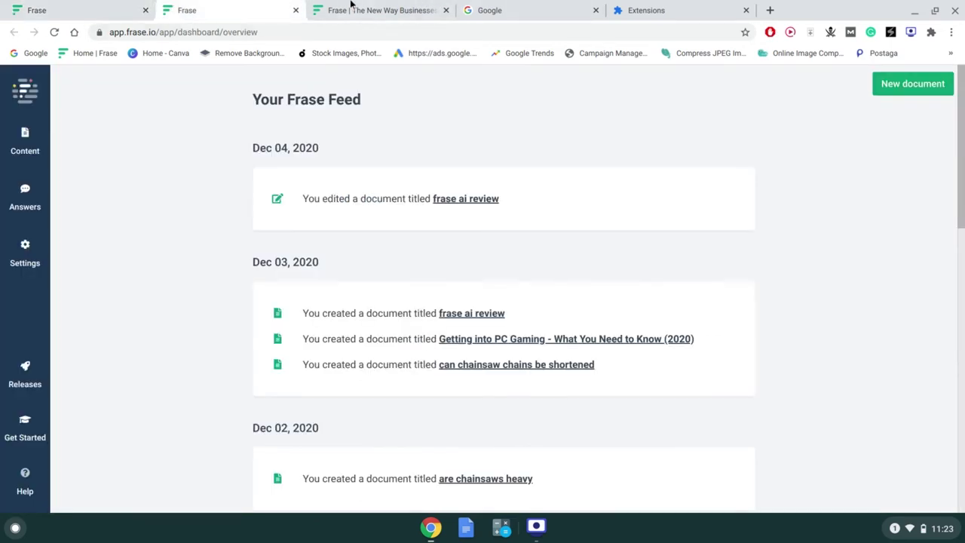
{"action": "left_click", "coordinate": [352, 8]}
{"action": "left_click", "coordinate": [233, 7]}
{"action": "left_click", "coordinate": [910, 95]}
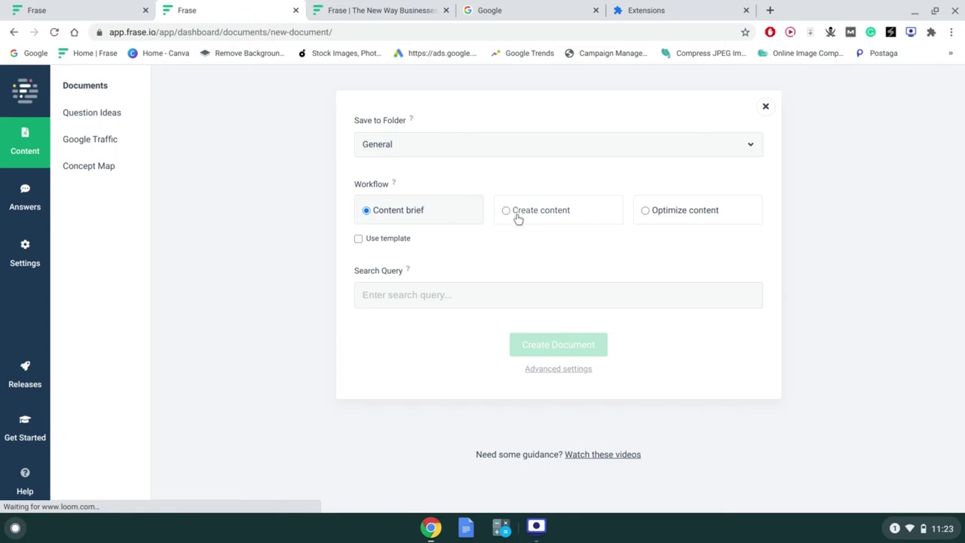
{"action": "left_click", "coordinate": [656, 221]}
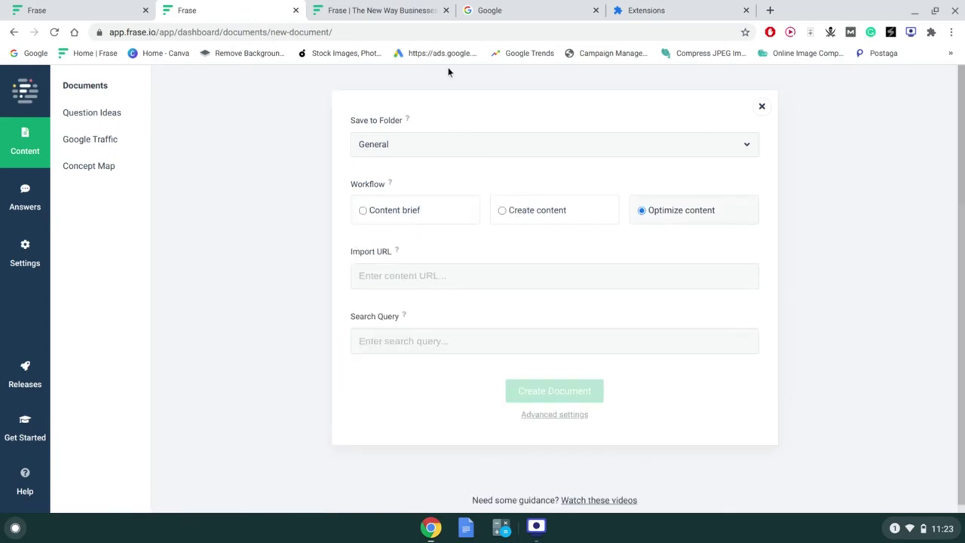
{"action": "left_click", "coordinate": [401, 36]}
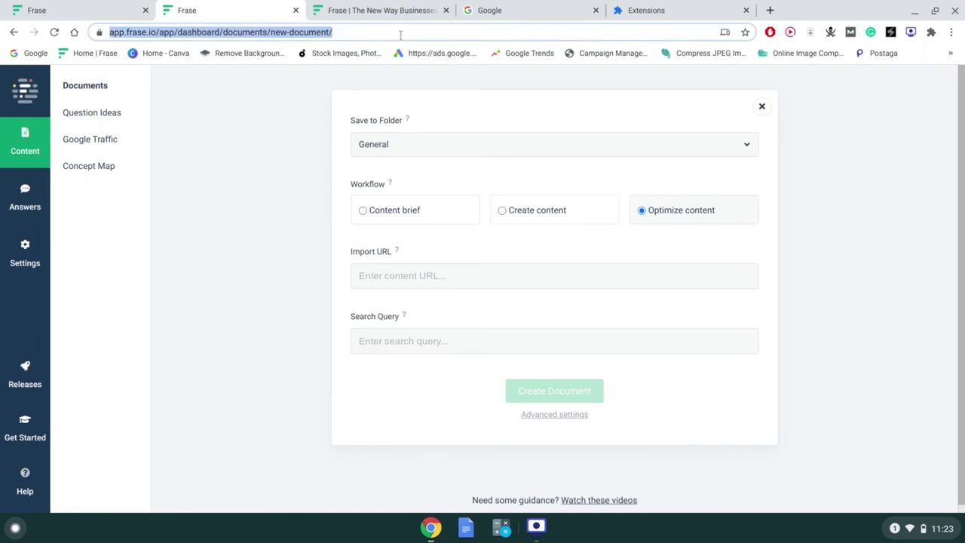
{"action": "type", "text": "gett"}
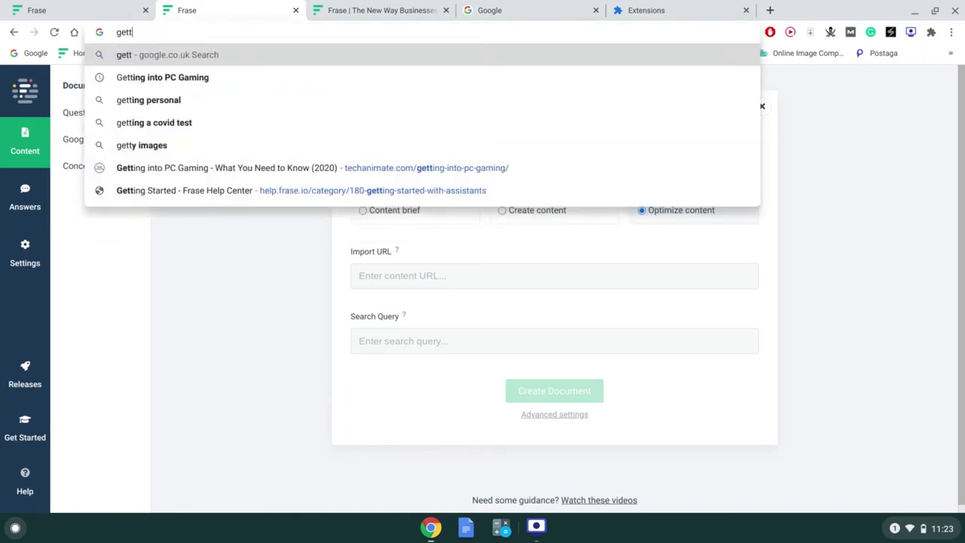
{"action": "key", "text": "Down"}
{"action": "key", "text": "Down"}
{"action": "key", "text": "Down"}
{"action": "key", "text": "Down"}
{"action": "key", "text": "Down"}
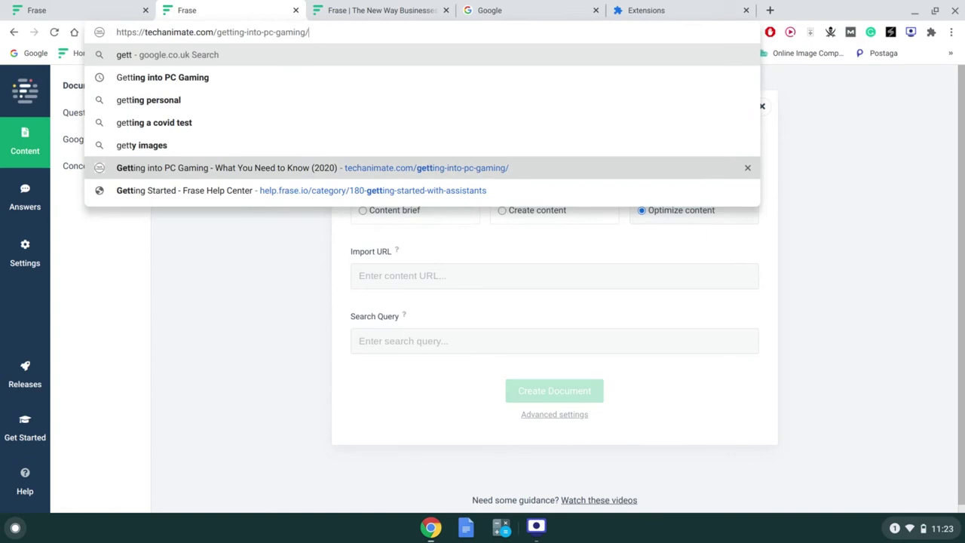
{"action": "key", "text": "ctrl+a"}
{"action": "key", "text": "ctrl+c"}
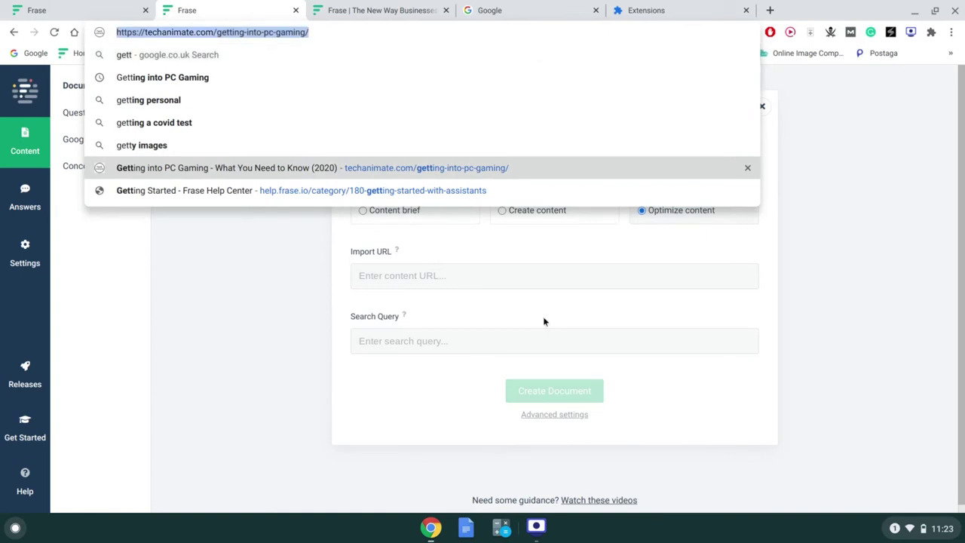
{"action": "left_click", "coordinate": [520, 281]}
{"action": "key", "text": "ctrl+v"}
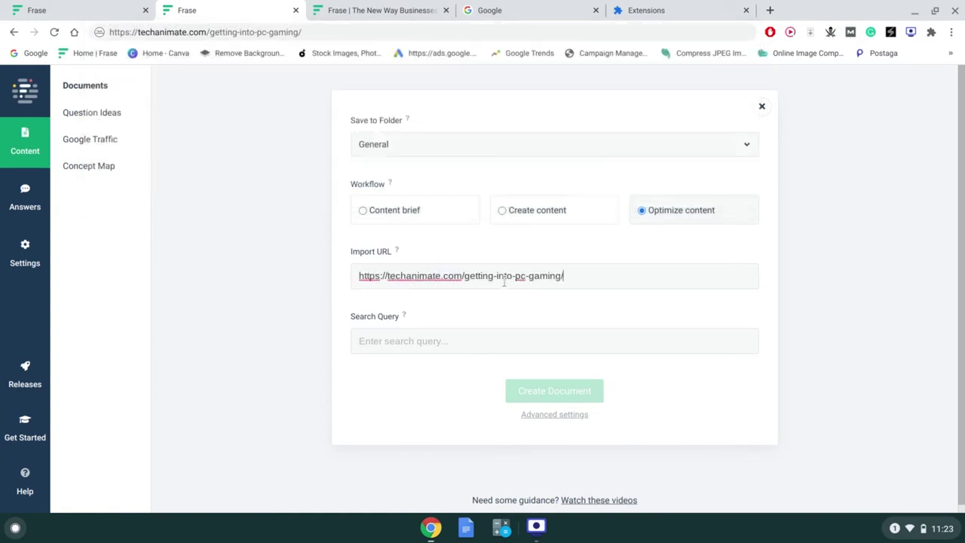
- Set the search query to "getting into pc gaming" and create the document from top Google results
{"action": "left_click", "coordinate": [473, 341]}
{"action": "type", "text": "getti"}
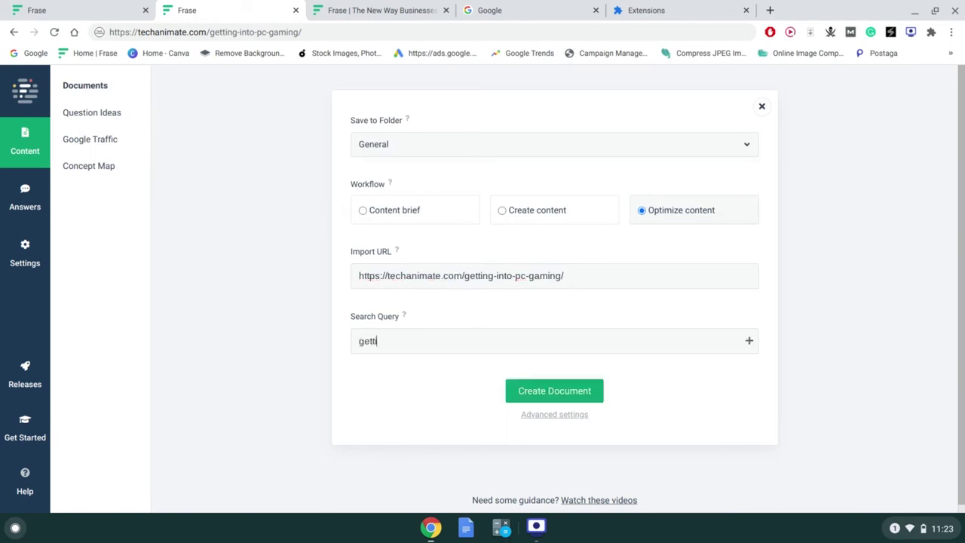
{"action": "type", "text": "ng into pc gaming"}
{"action": "left_click", "coordinate": [548, 414]}
{"action": "scroll", "coordinate": [548, 416], "scroll_direction": "down", "scroll_amount": 1}
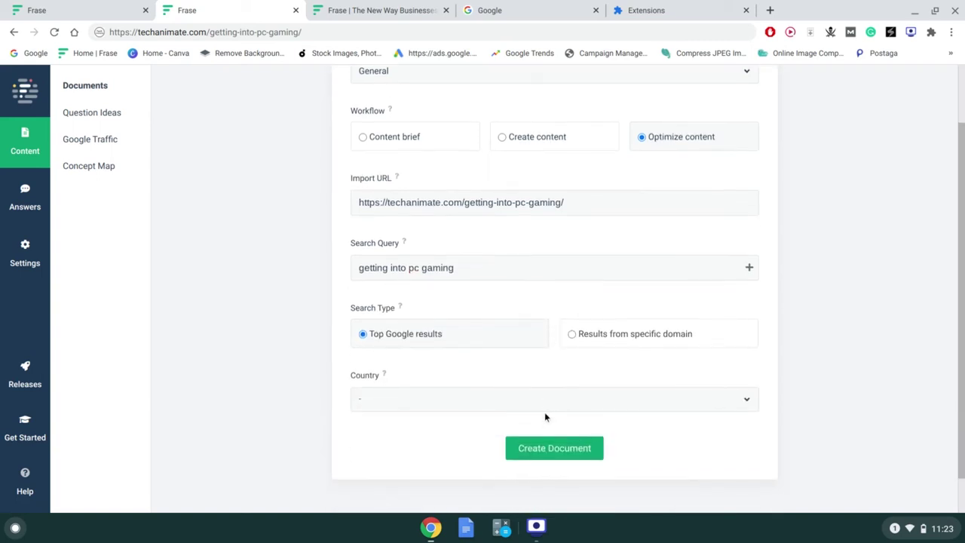
{"action": "left_click", "coordinate": [551, 452]}
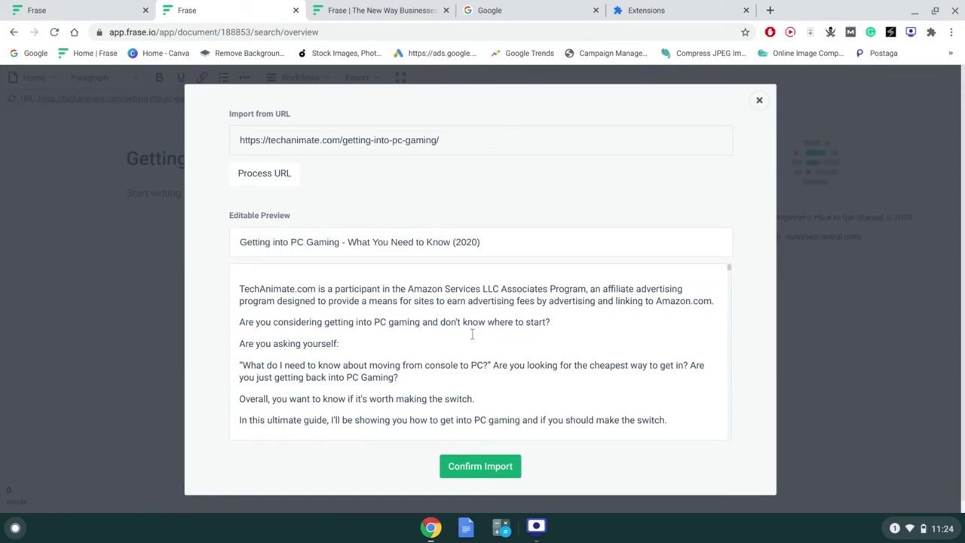
- Look through the editable preview of the PC gaming article and confirm its import
{"action": "scroll", "coordinate": [472, 334], "scroll_direction": "down", "scroll_amount": 20}
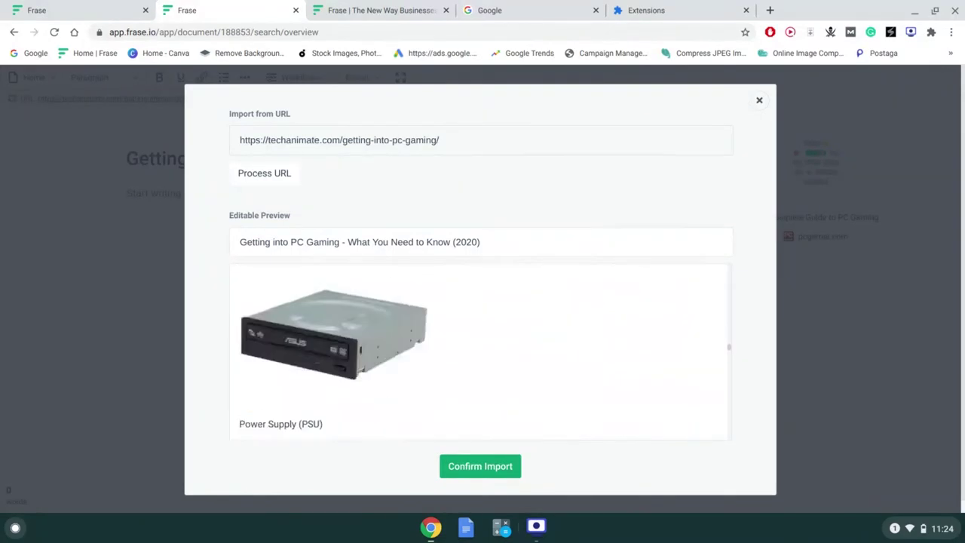
{"action": "scroll", "coordinate": [480, 351], "scroll_direction": "down", "scroll_amount": 20}
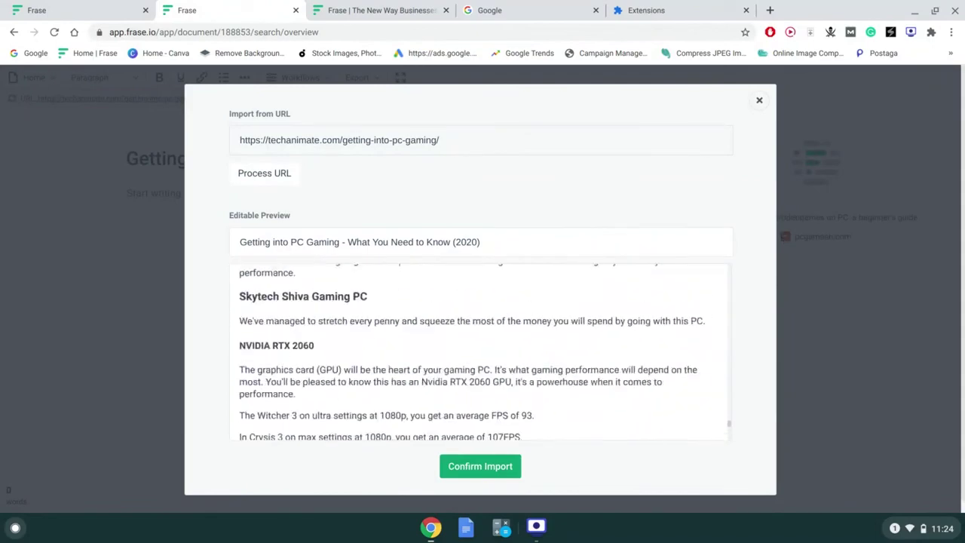
{"action": "scroll", "coordinate": [479, 352], "scroll_direction": "up", "scroll_amount": 20}
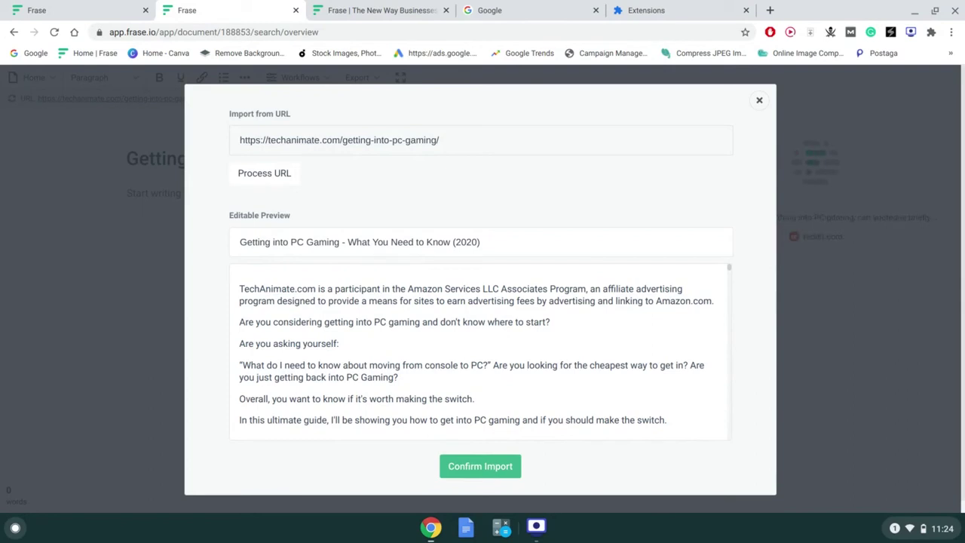
{"action": "left_click", "coordinate": [487, 473]}
- Examine the imported article's topic score and its mention counts across the topics list
{"action": "scroll", "coordinate": [283, 362], "scroll_direction": "down", "scroll_amount": 1}
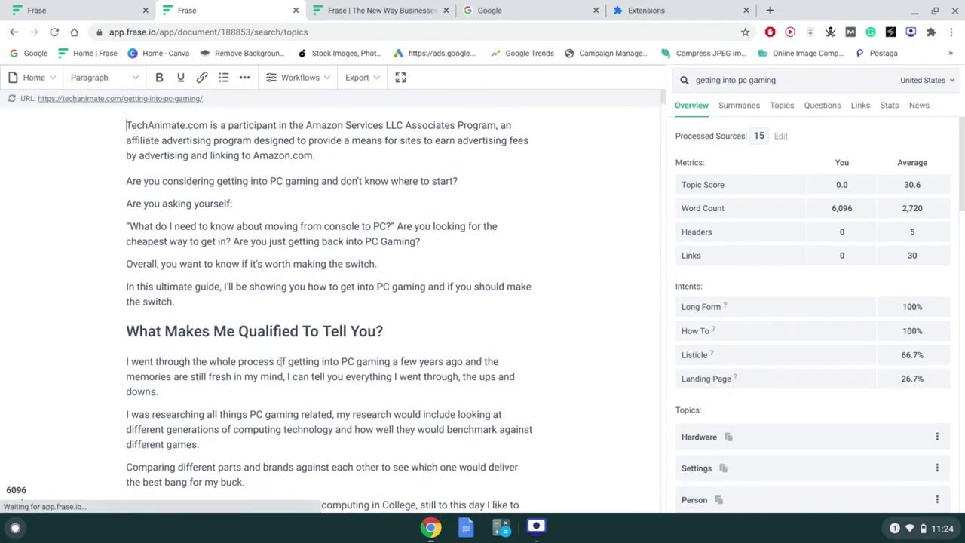
{"action": "mouse_move", "coordinate": [756, 164]}
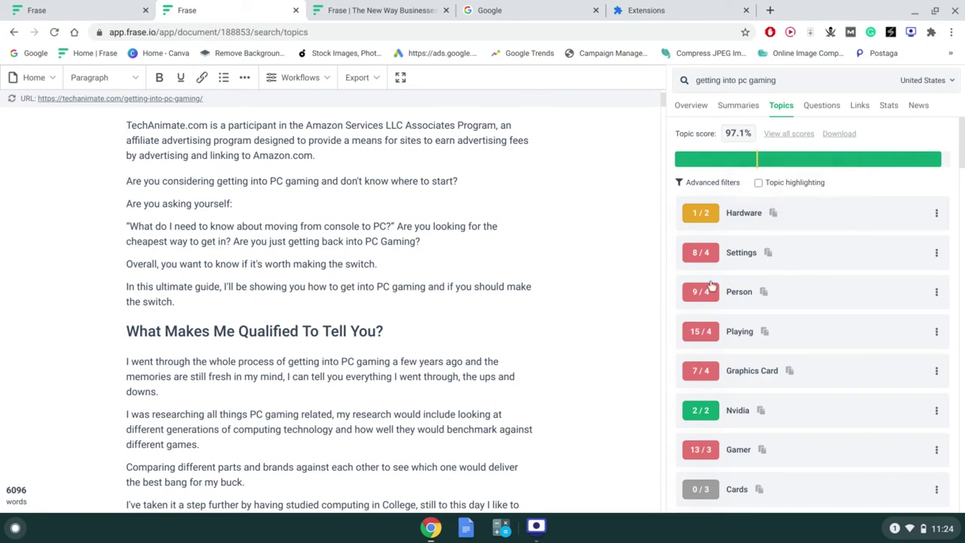
{"action": "scroll", "coordinate": [536, 263], "scroll_direction": "up", "scroll_amount": 2}
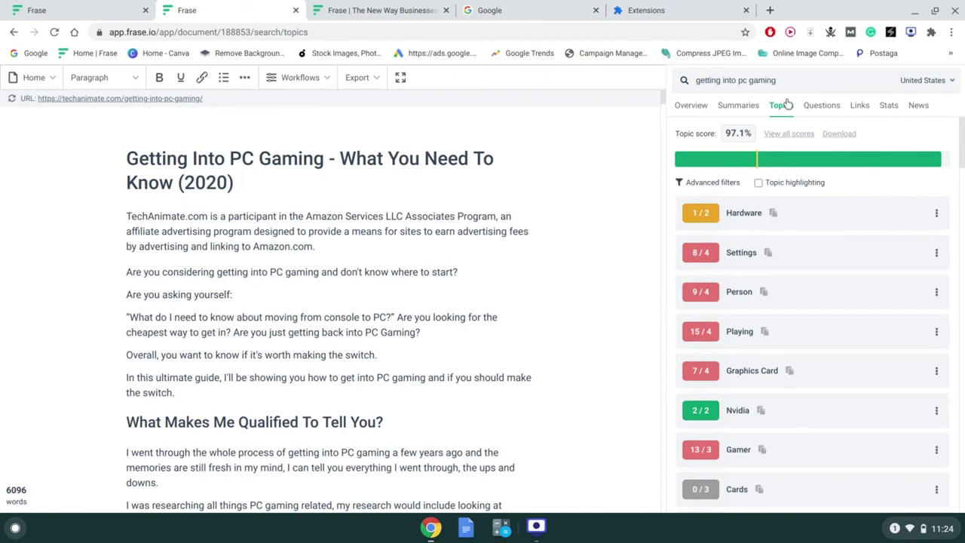
{"action": "scroll", "coordinate": [780, 216], "scroll_direction": "down", "scroll_amount": 5}
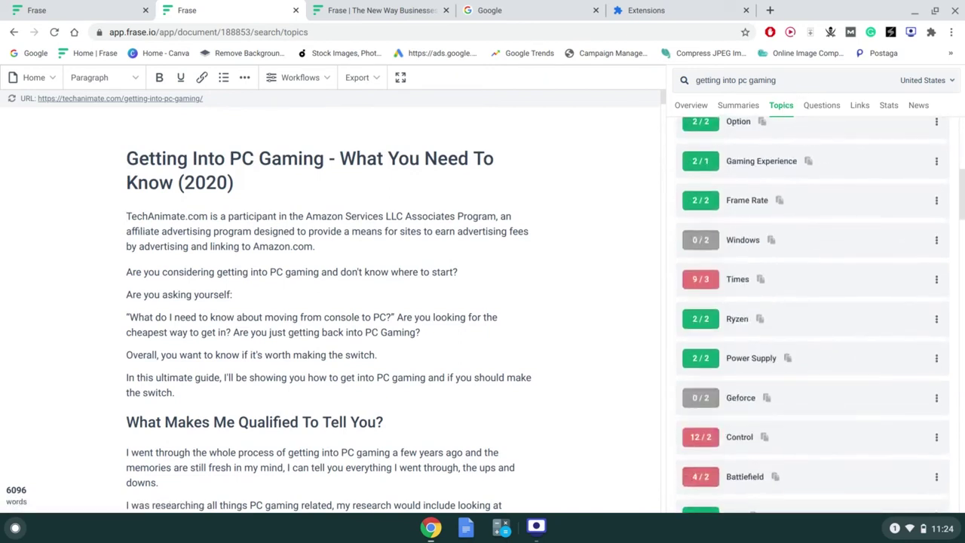
{"action": "scroll", "coordinate": [779, 220], "scroll_direction": "up", "scroll_amount": 5}
{"action": "scroll", "coordinate": [780, 221], "scroll_direction": "down", "scroll_amount": 4}
{"action": "scroll", "coordinate": [814, 317], "scroll_direction": "down", "scroll_amount": 7}
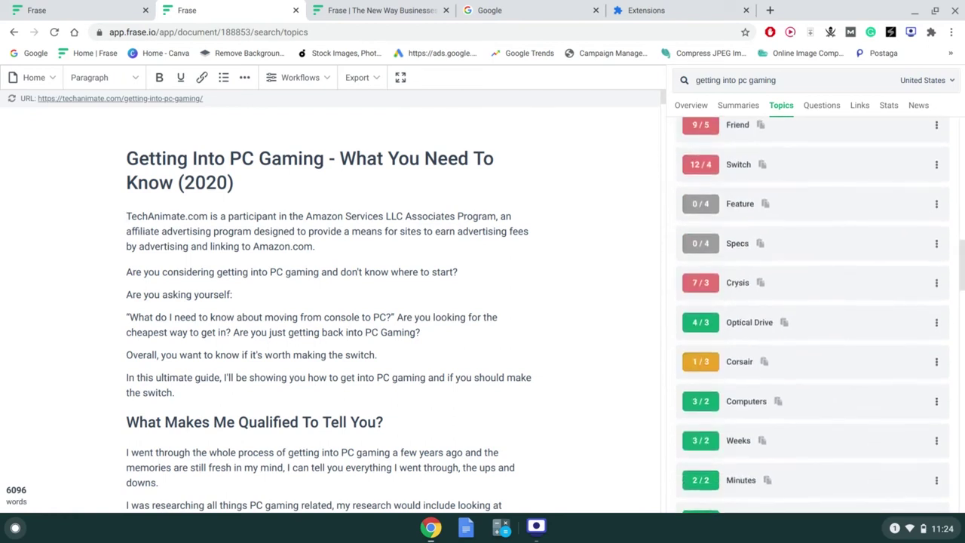
{"action": "scroll", "coordinate": [814, 316], "scroll_direction": "up", "scroll_amount": 5}
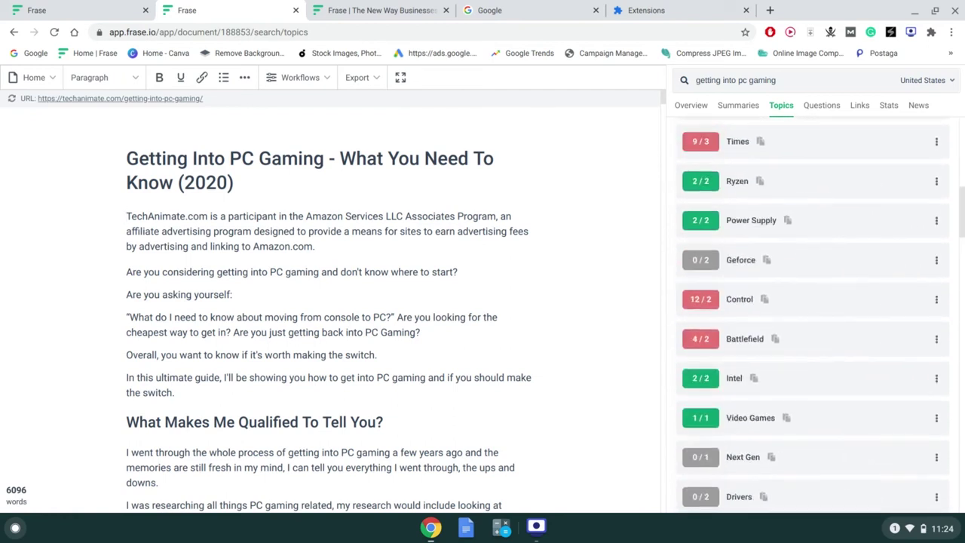
{"action": "scroll", "coordinate": [814, 317], "scroll_direction": "up", "scroll_amount": 5}
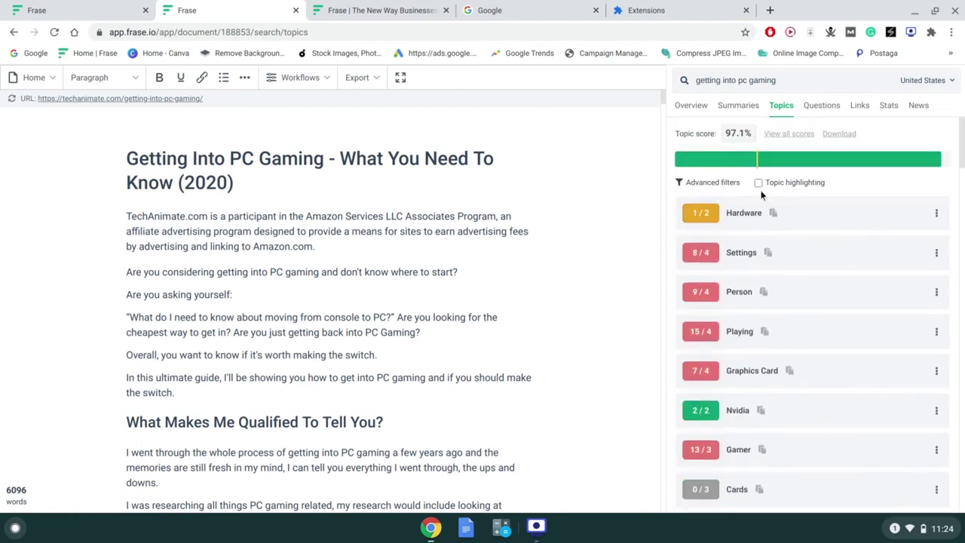
- Turn on topic highlighting and check the highlighted terms in the article against the topics list
{"action": "left_click", "coordinate": [758, 183]}
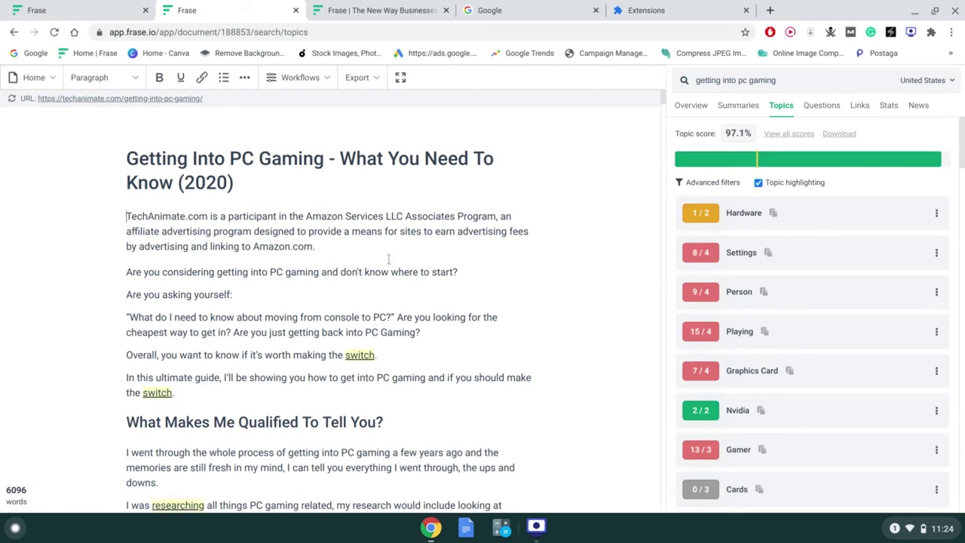
{"action": "scroll", "coordinate": [389, 260], "scroll_direction": "down", "scroll_amount": 4}
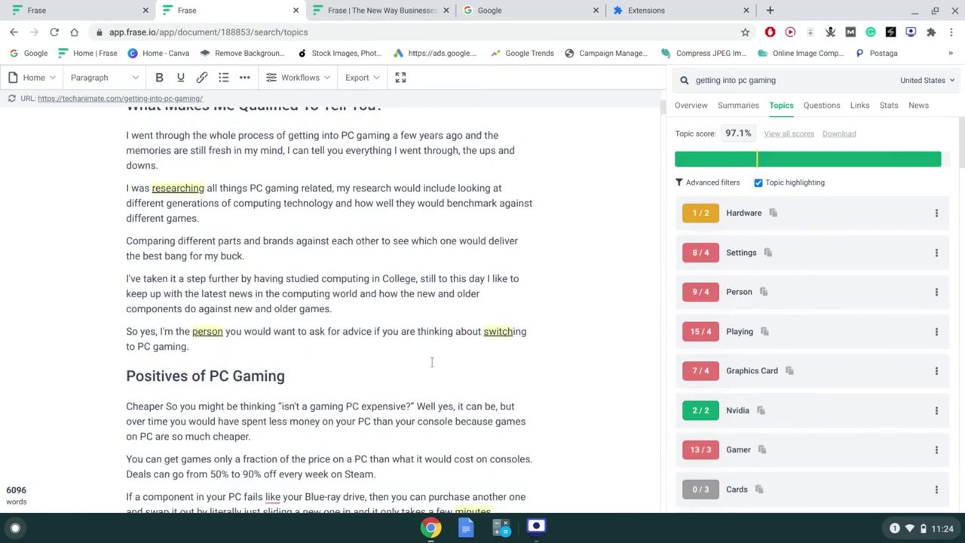
{"action": "scroll", "coordinate": [863, 273], "scroll_direction": "down", "scroll_amount": 15}
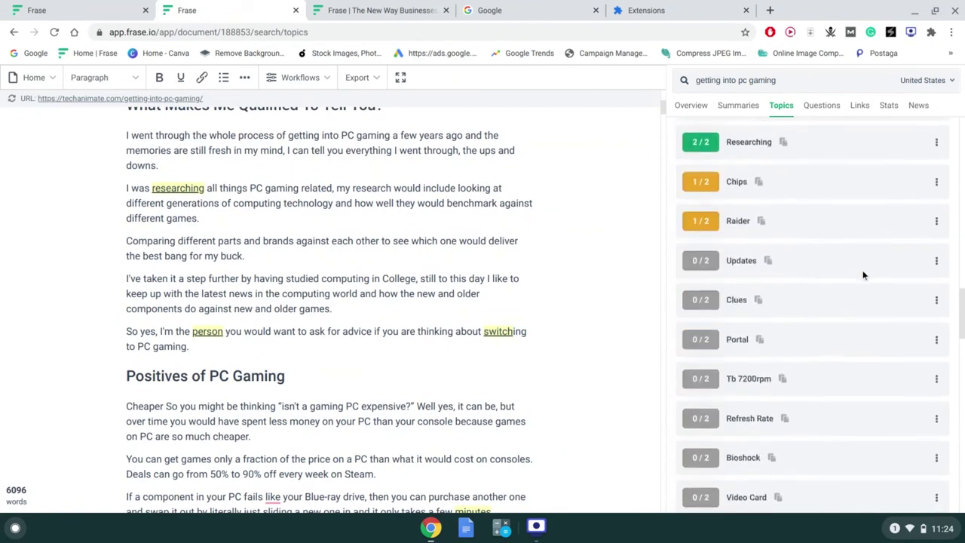
{"action": "scroll", "coordinate": [852, 265], "scroll_direction": "up", "scroll_amount": 20}
- Show the advanced topic filters and check the sort options, keeping the sort on Sources
{"action": "left_click", "coordinate": [721, 185]}
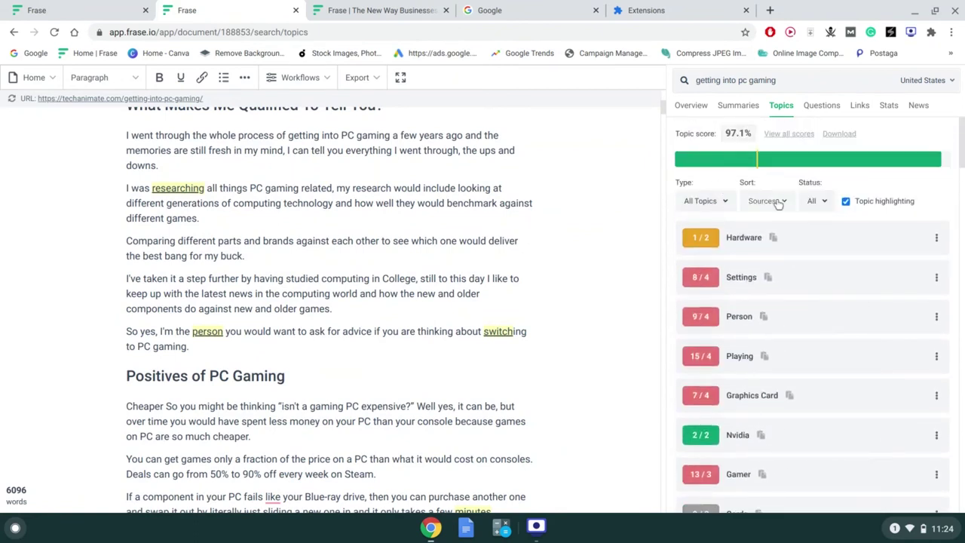
{"action": "left_click", "coordinate": [764, 202]}
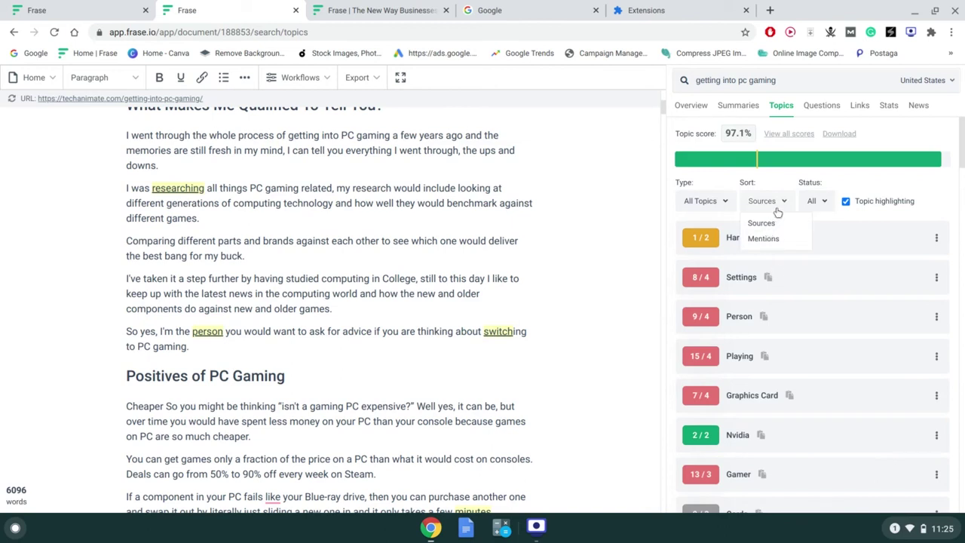
{"action": "left_click", "coordinate": [777, 212]}
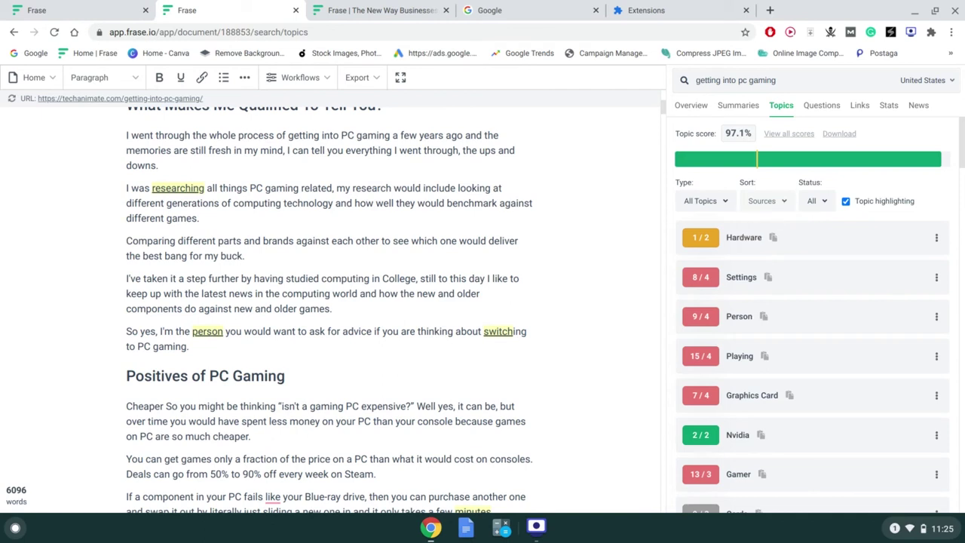
- View the SERP mentions of the "Complete Freedom" topic and return to the topics list
{"action": "scroll", "coordinate": [777, 273], "scroll_direction": "down", "scroll_amount": 8}
{"action": "scroll", "coordinate": [776, 274], "scroll_direction": "down", "scroll_amount": 10}
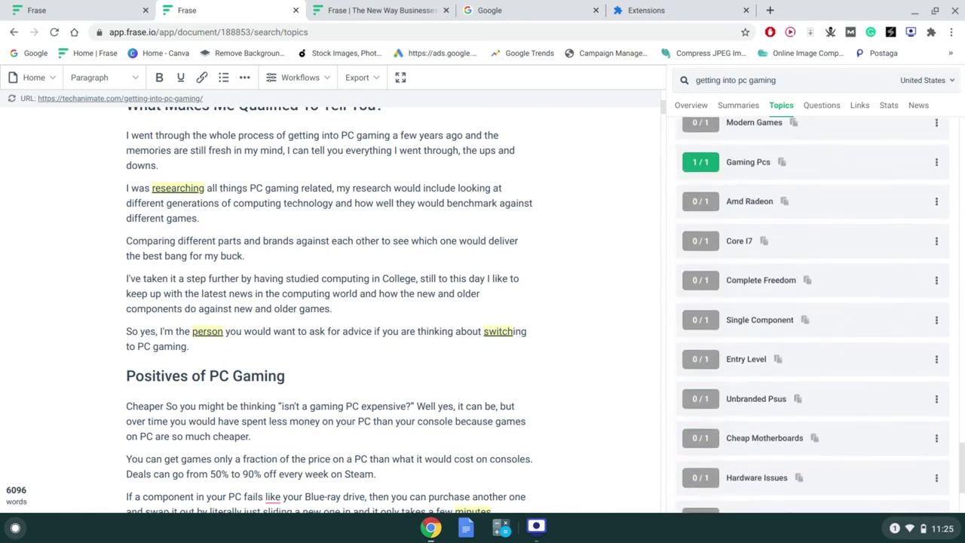
{"action": "scroll", "coordinate": [813, 314], "scroll_direction": "down", "scroll_amount": 1}
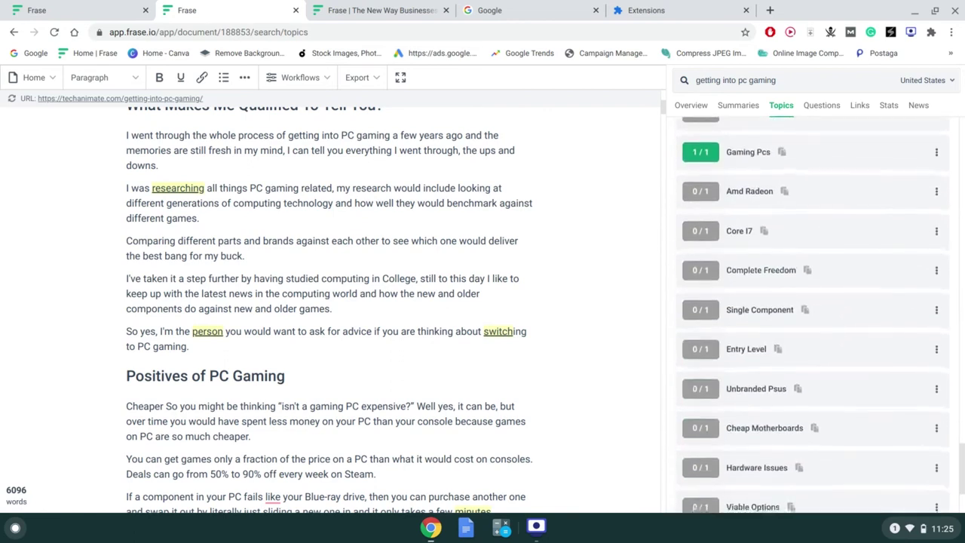
{"action": "left_click", "coordinate": [853, 283]}
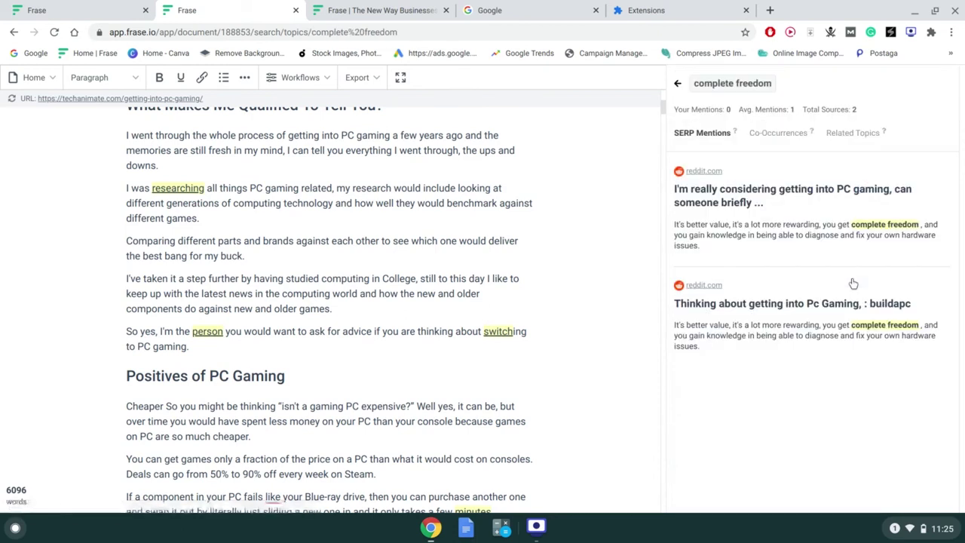
{"action": "left_click", "coordinate": [678, 84]}
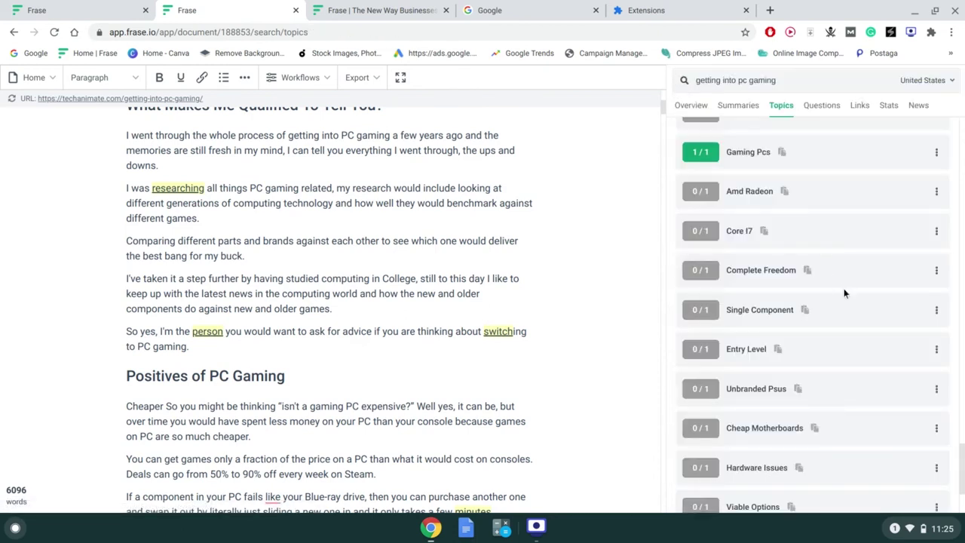
- Sort the topics by Mentions and open the SERP mentions of the "Friend" topic
{"action": "scroll", "coordinate": [845, 291], "scroll_direction": "down", "scroll_amount": 2}
{"action": "scroll", "coordinate": [843, 293], "scroll_direction": "up", "scroll_amount": 8}
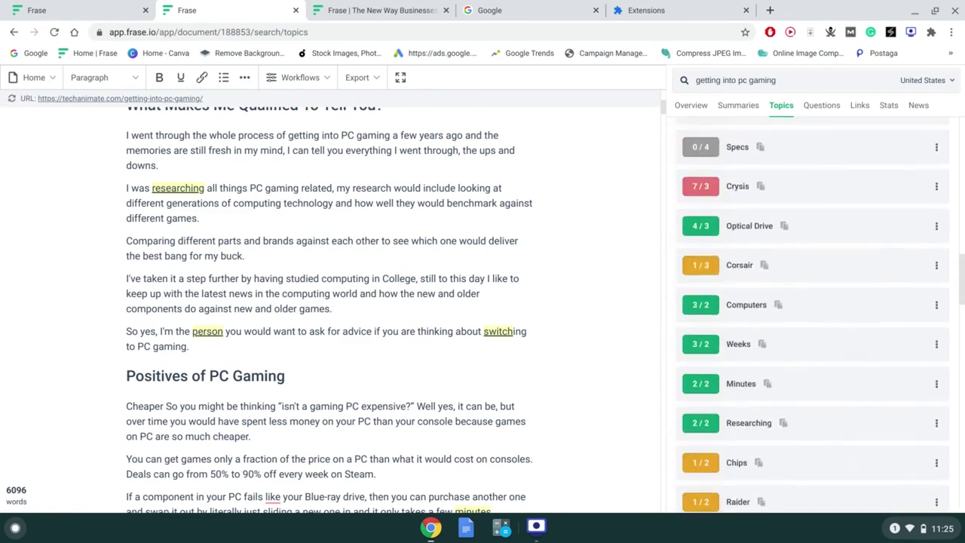
{"action": "scroll", "coordinate": [838, 280], "scroll_direction": "up", "scroll_amount": 8}
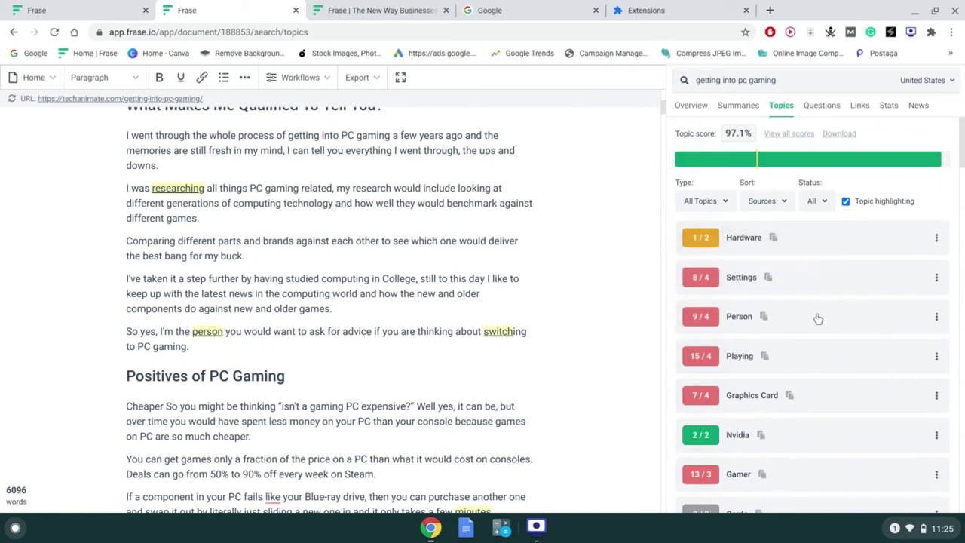
{"action": "scroll", "coordinate": [816, 318], "scroll_direction": "down", "scroll_amount": 1}
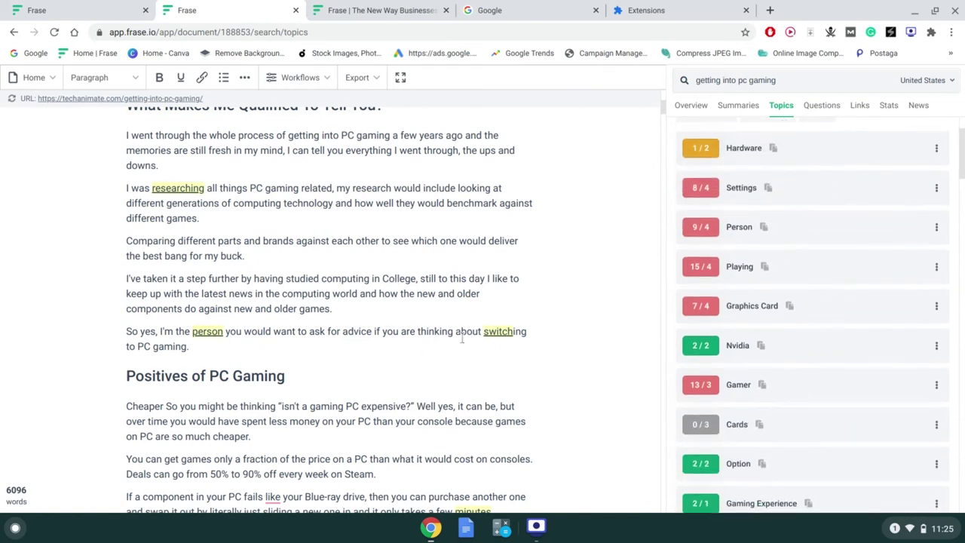
{"action": "scroll", "coordinate": [855, 261], "scroll_direction": "up", "scroll_amount": 1}
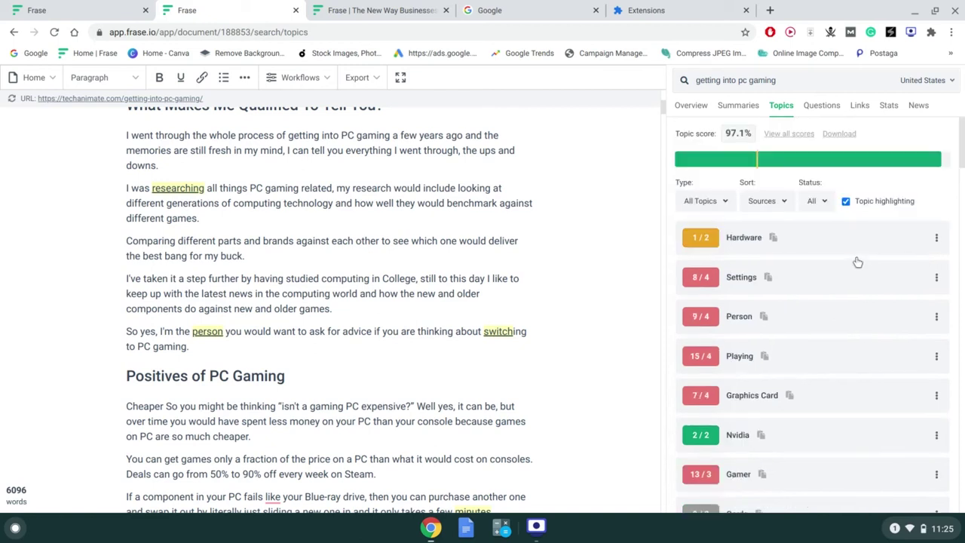
{"action": "left_click", "coordinate": [776, 211]}
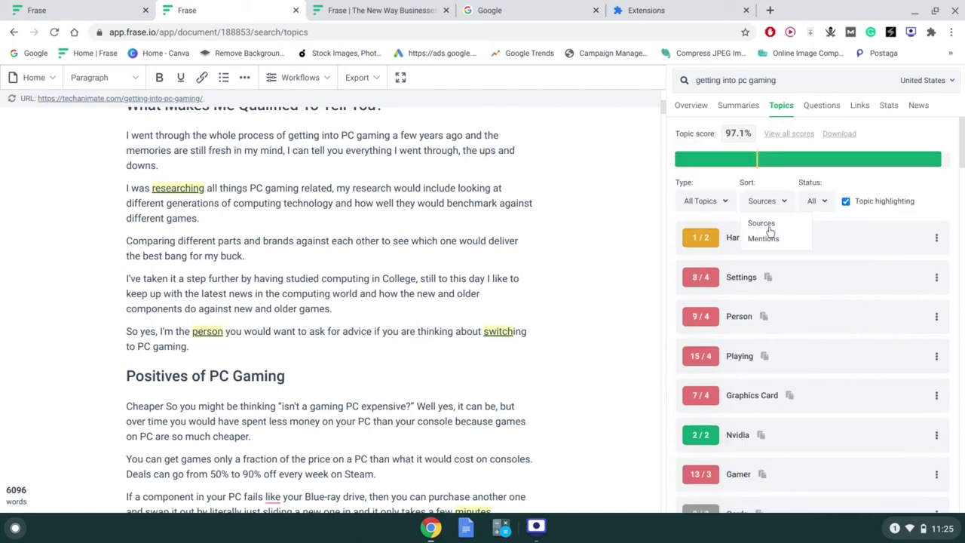
{"action": "left_click", "coordinate": [767, 239]}
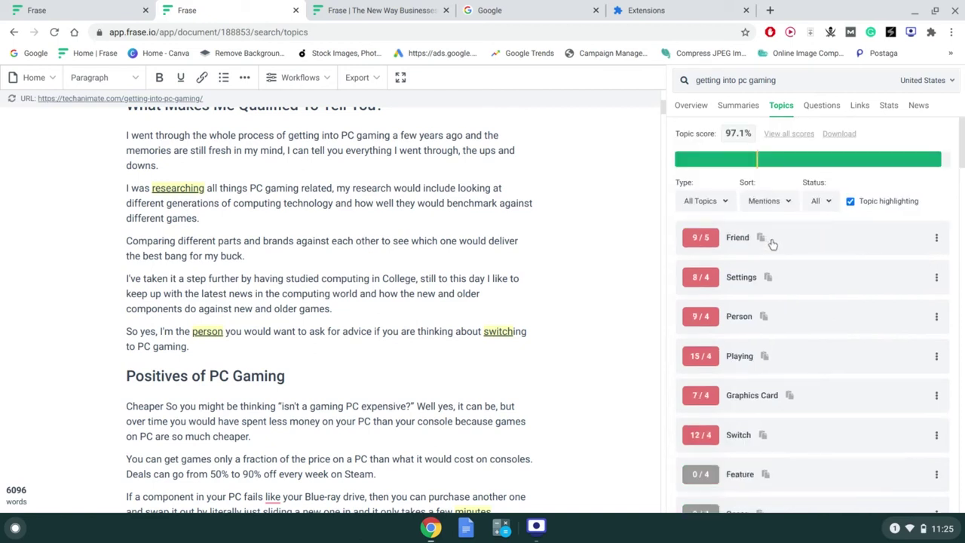
{"action": "left_click", "coordinate": [815, 248]}
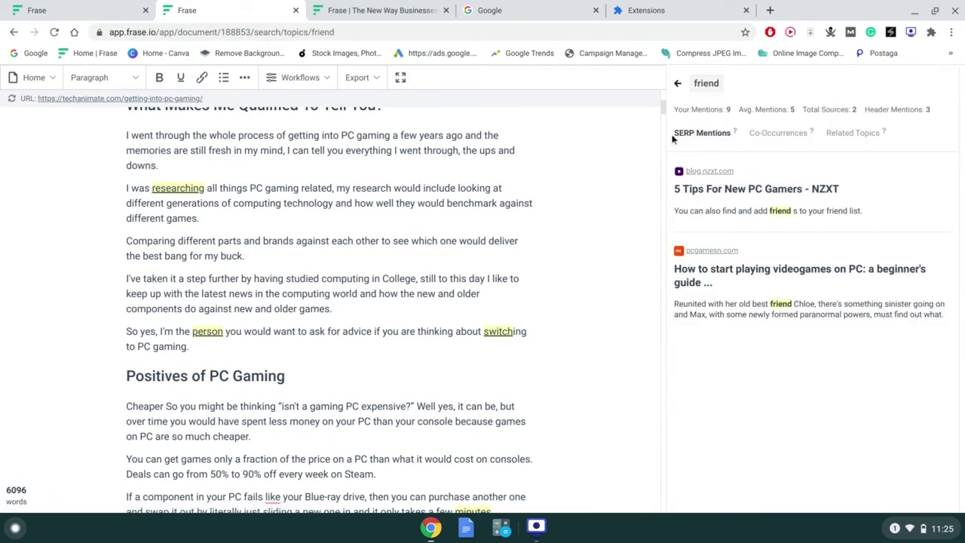
- Leave the "Friend" topic and review the questions and statistics found for the "getting into pc gaming" query
{"action": "left_click", "coordinate": [677, 85]}
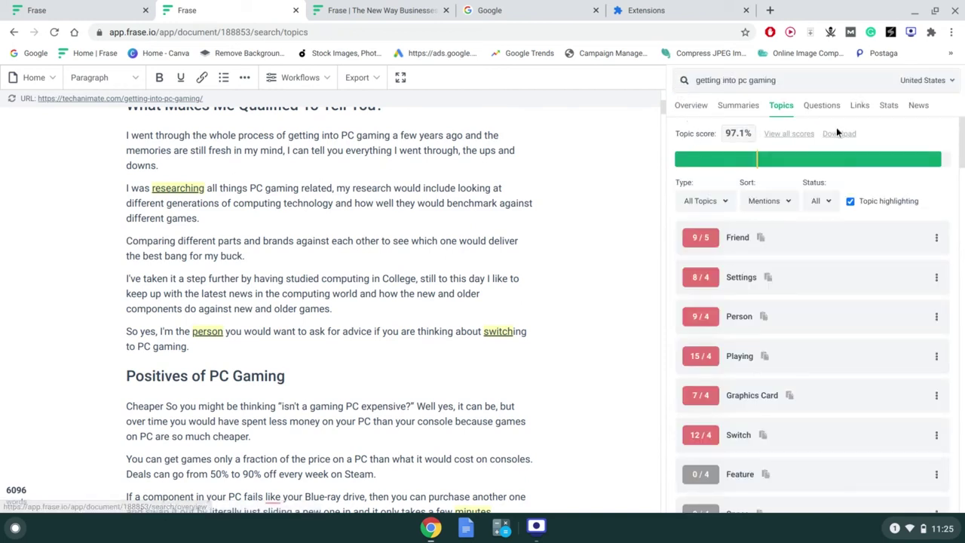
{"action": "left_click", "coordinate": [821, 105]}
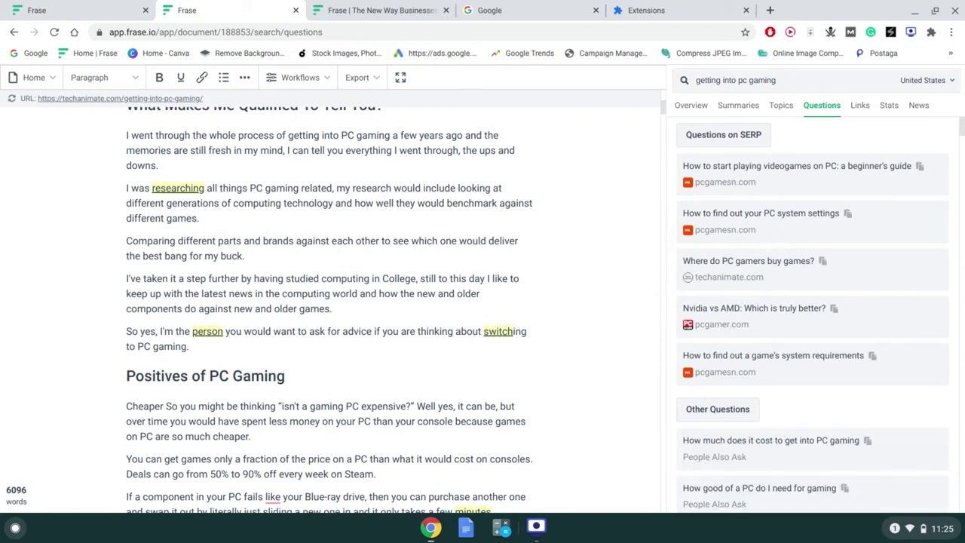
{"action": "scroll", "coordinate": [231, 158], "scroll_direction": "up", "scroll_amount": 5}
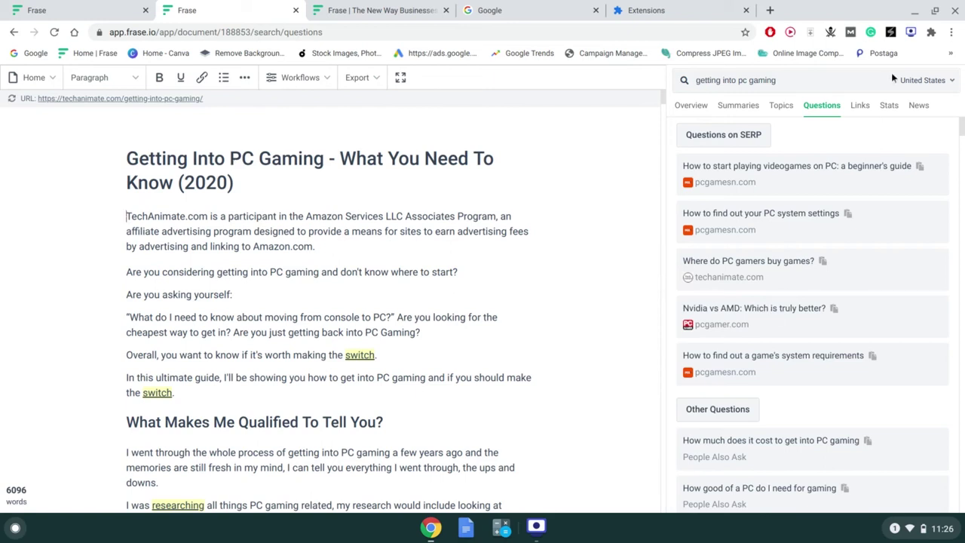
{"action": "left_click", "coordinate": [890, 108]}
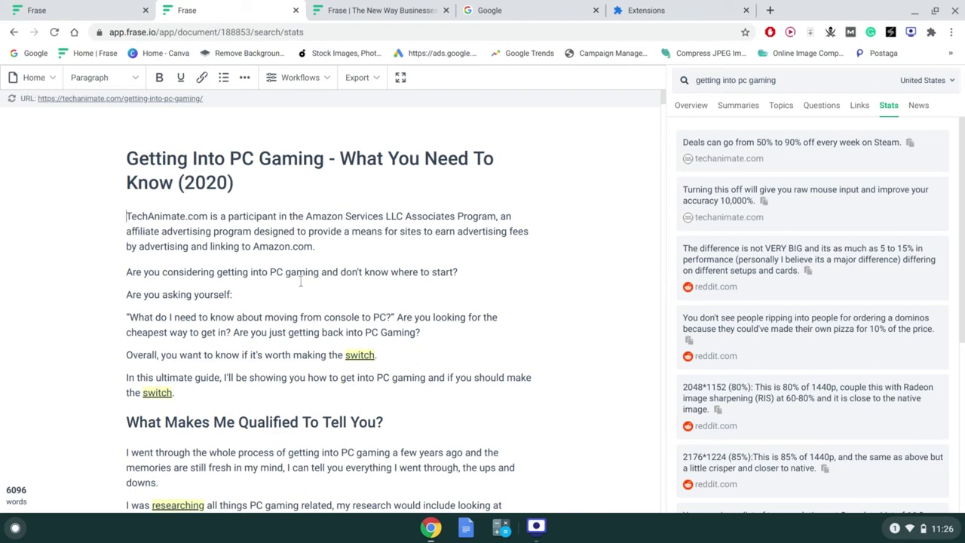
{"action": "left_click", "coordinate": [60, 9]}
{"action": "left_click", "coordinate": [167, 7]}
{"action": "left_click", "coordinate": [74, 6]}
{"action": "left_click", "coordinate": [209, 6]}
- Go from the "playstation 5" document to all documents and start a new document with the Optimize content workflow
{"action": "left_click", "coordinate": [46, 10]}
{"action": "left_click", "coordinate": [33, 76]}
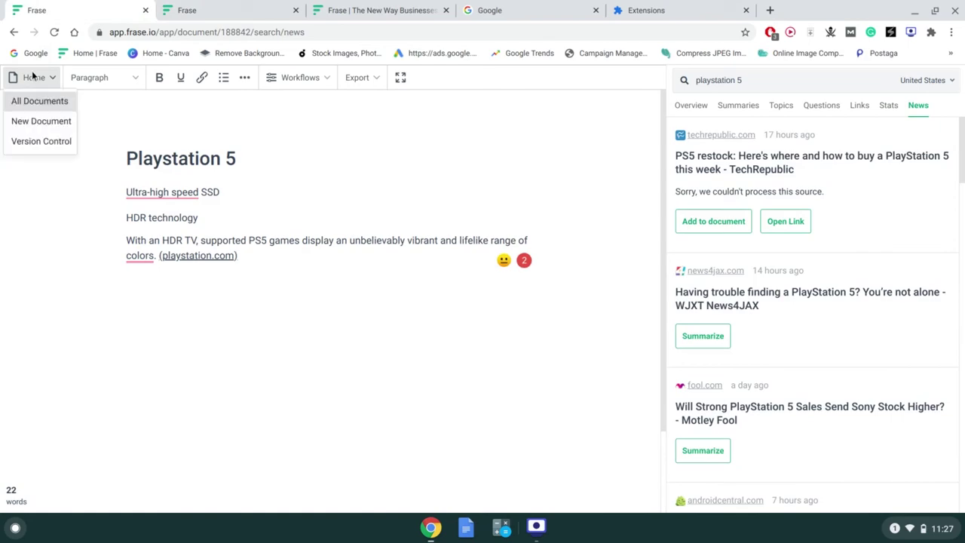
{"action": "left_click", "coordinate": [180, 6]}
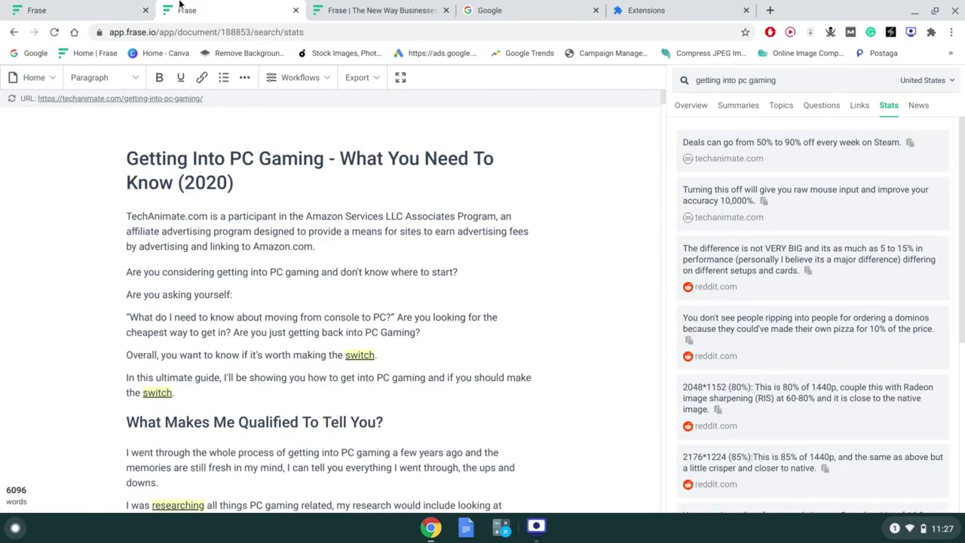
{"action": "left_click", "coordinate": [96, 6]}
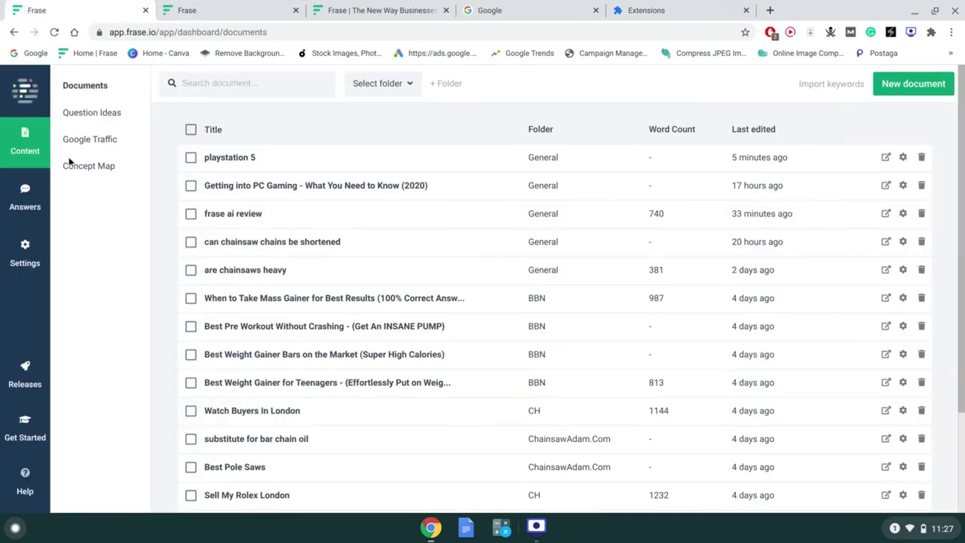
{"action": "left_click", "coordinate": [926, 84]}
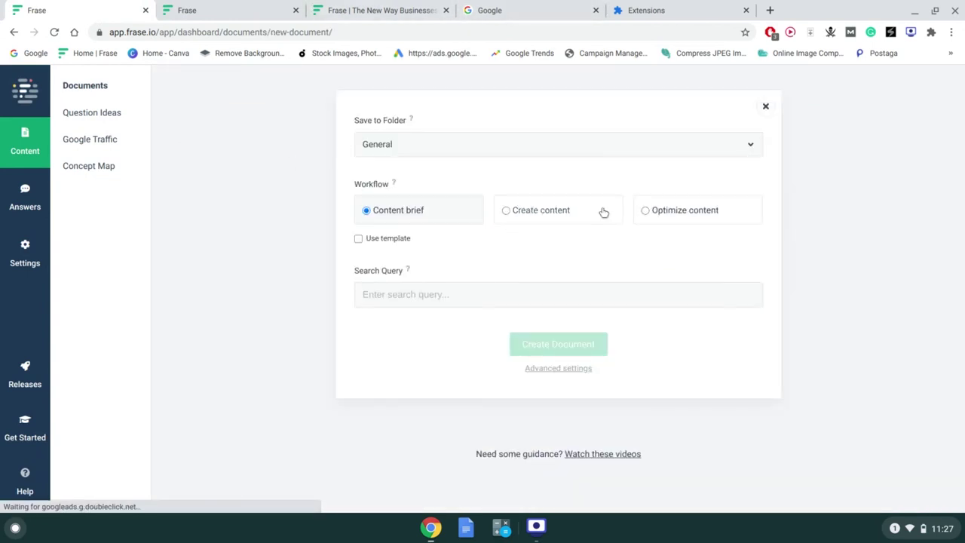
{"action": "left_click", "coordinate": [704, 215]}
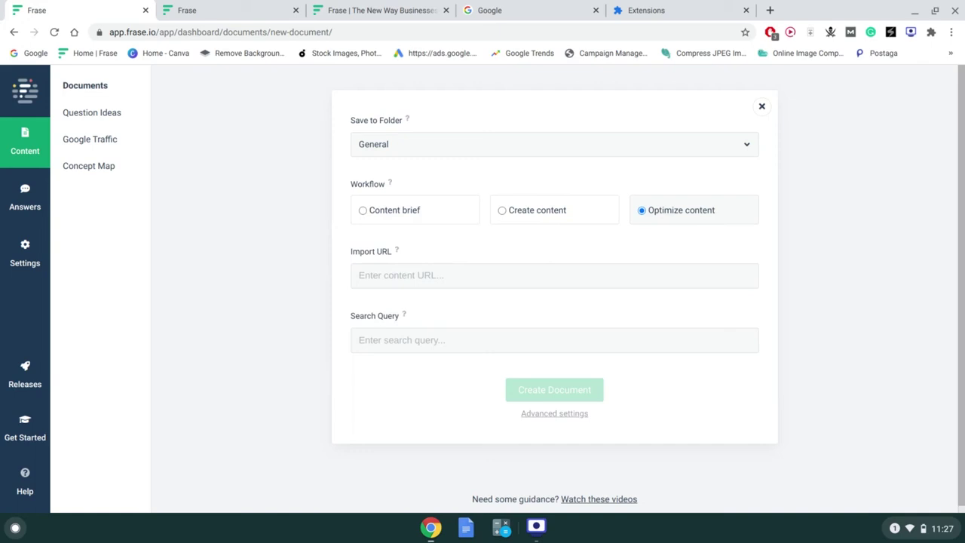
{"action": "left_click", "coordinate": [273, 6]}
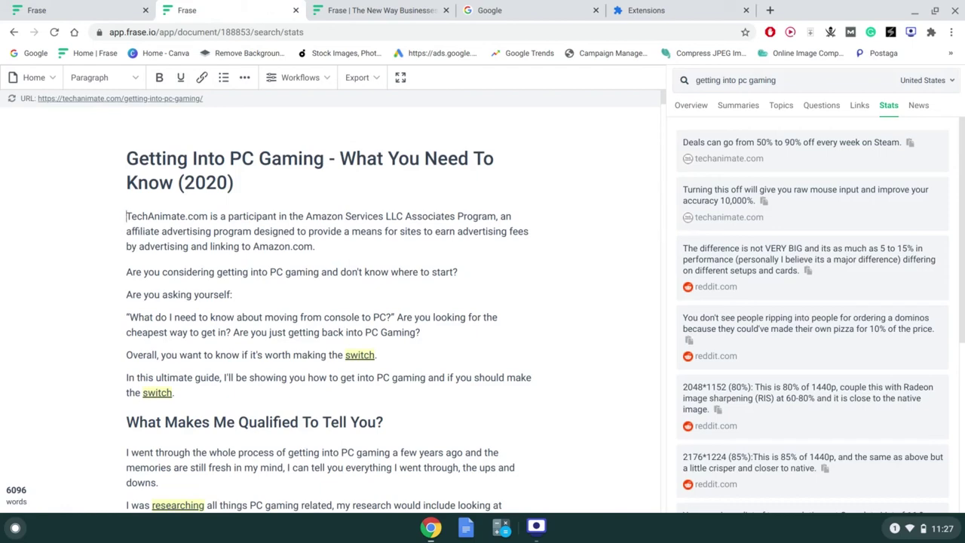
{"action": "left_click", "coordinate": [324, 7]}
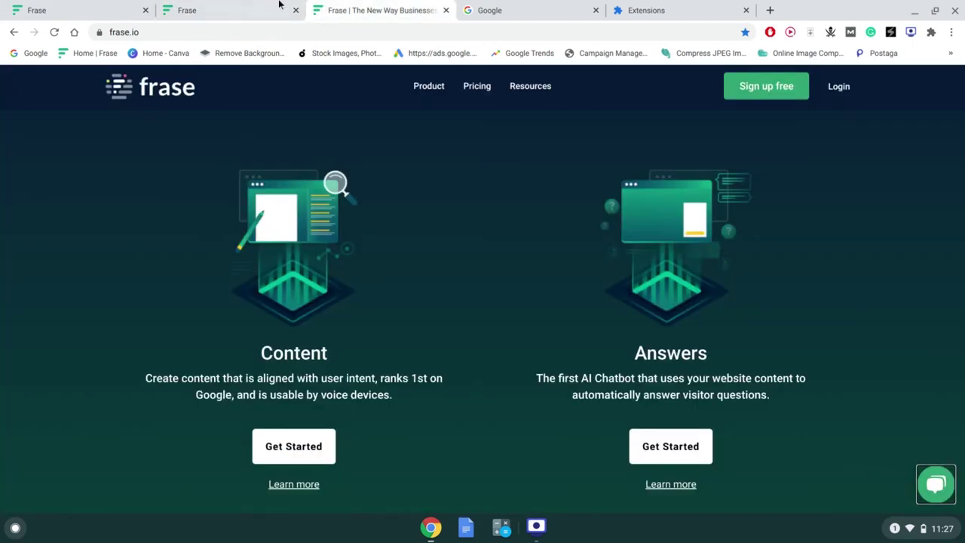
{"action": "left_click", "coordinate": [90, 10]}
- Replace the Amazon affiliate disclaimer paragraph below the PC gaming article's title with "quality"
{"action": "left_click", "coordinate": [188, 8]}
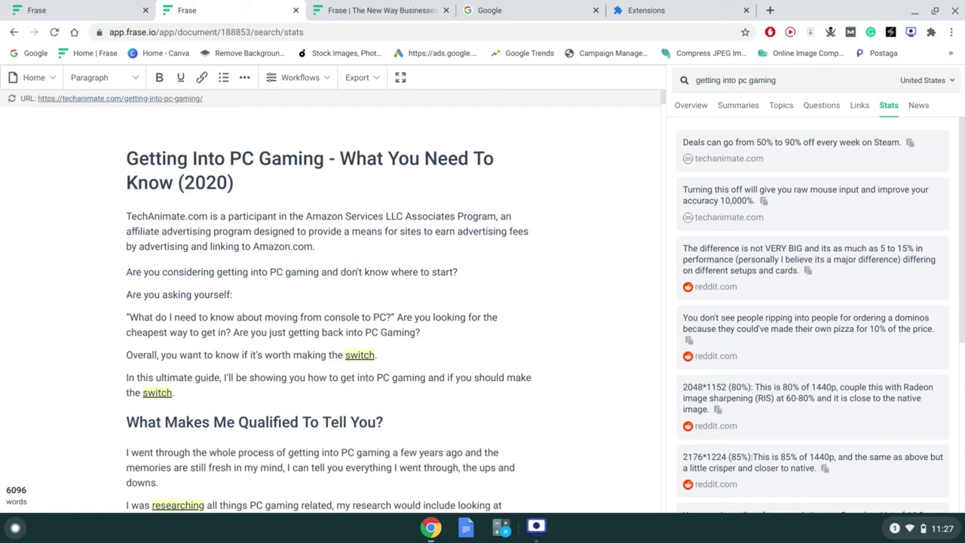
{"action": "triple_click", "coordinate": [397, 249]}
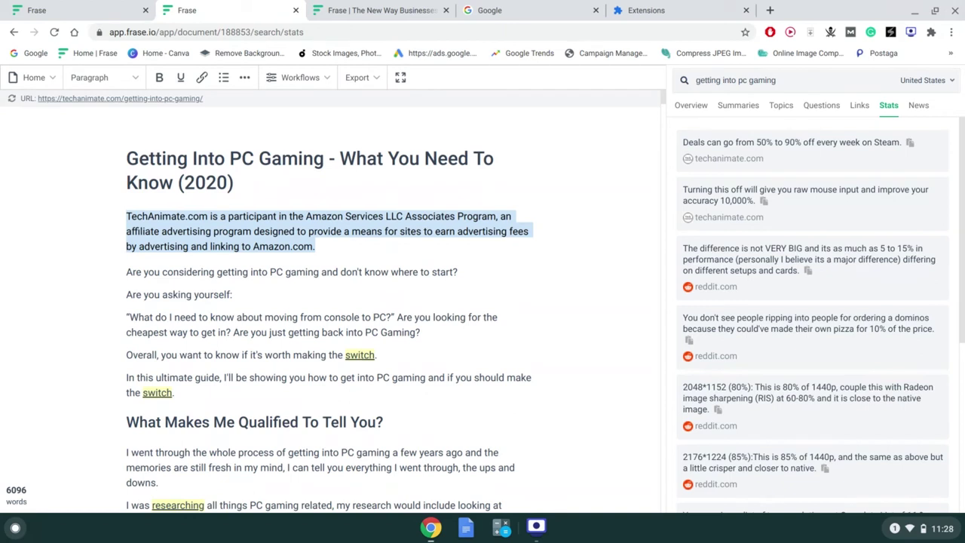
{"action": "type", "text": "qualit"}
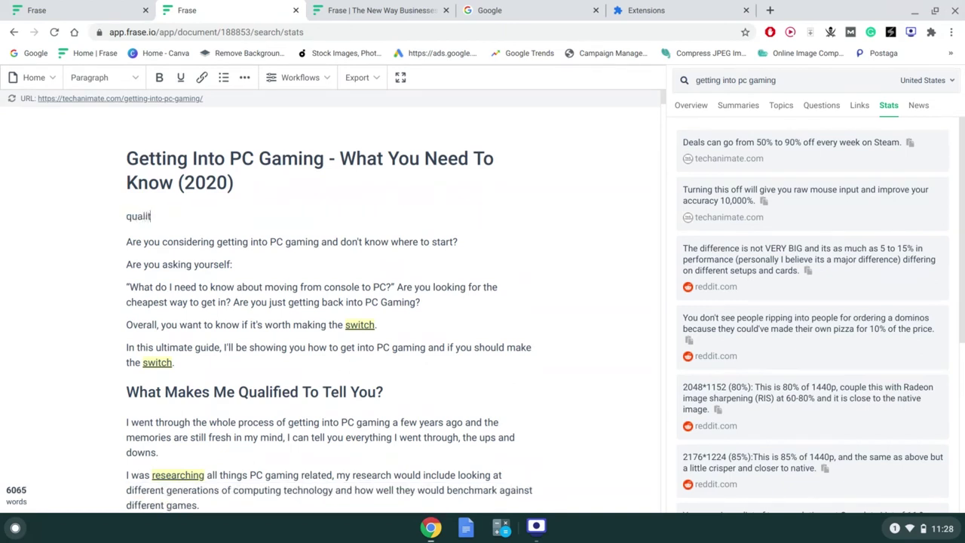
{"action": "type", "text": "y"}
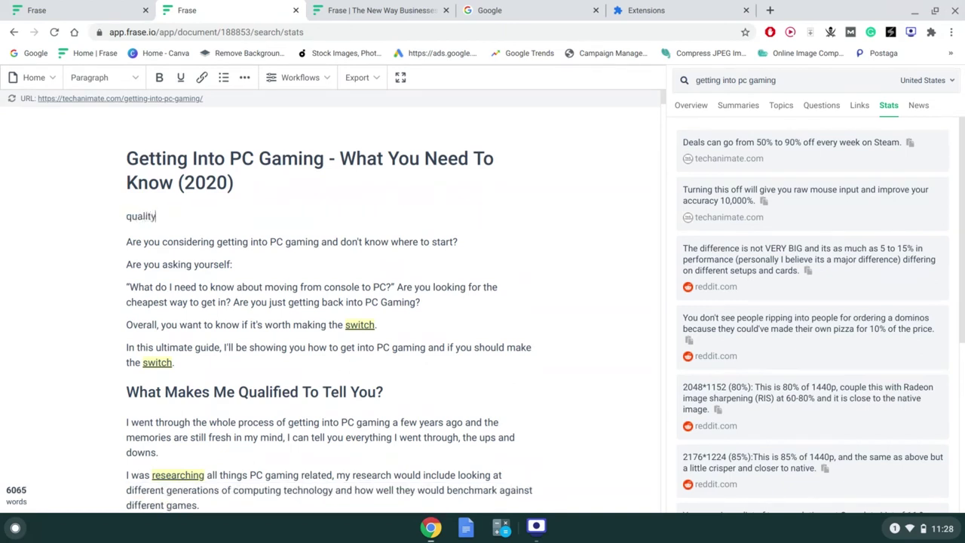
- Delete the "So yes, I'm the person" paragraph above the "Positives of PC Gaming" heading
{"action": "left_click", "coordinate": [133, 78]}
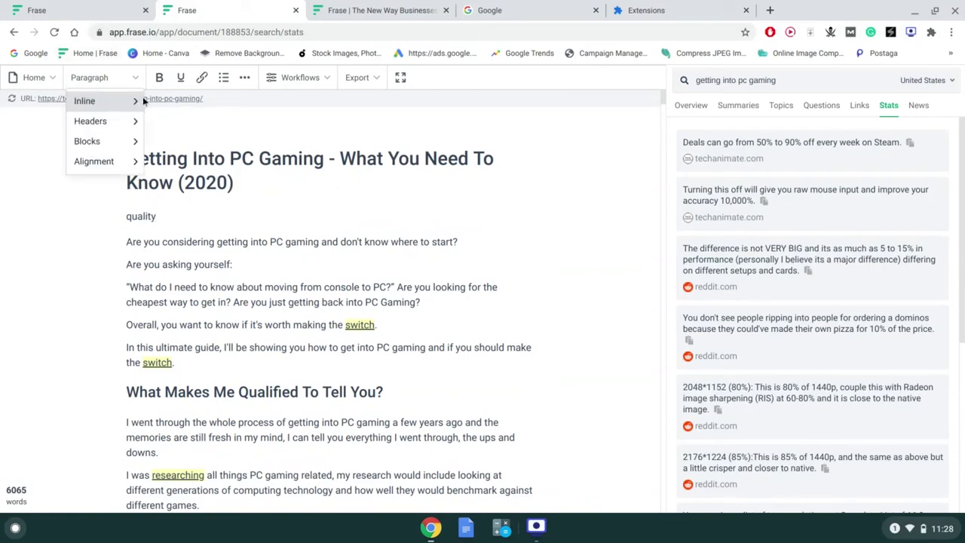
{"action": "scroll", "coordinate": [181, 319], "scroll_direction": "down", "scroll_amount": 4}
{"action": "triple_click", "coordinate": [181, 323]}
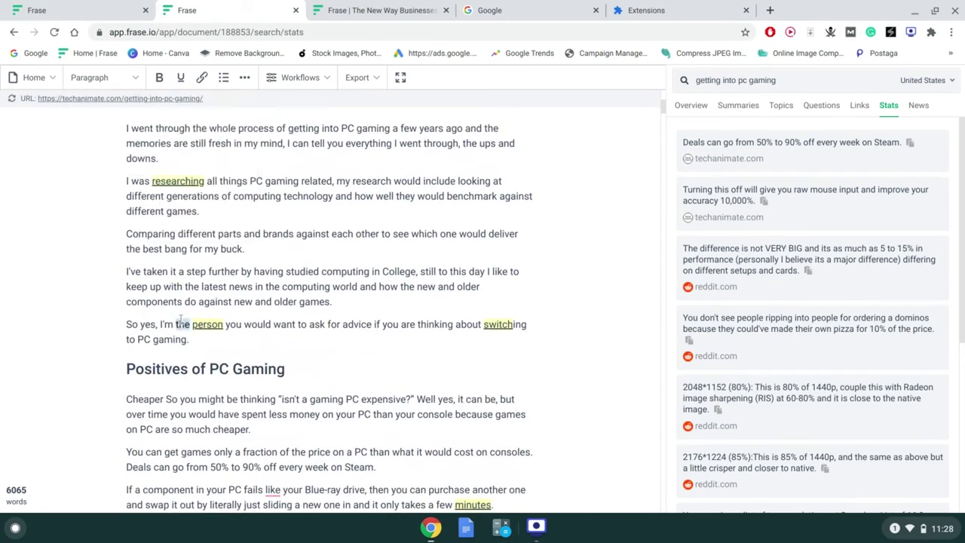
{"action": "key", "text": "BackSpace"}
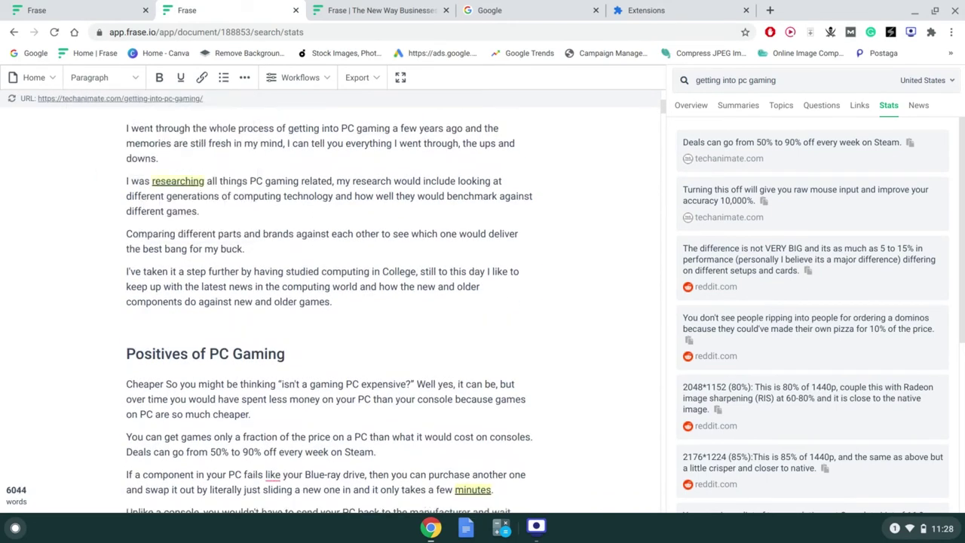
- Format the "quality" line as a Header 2 and add an empty paragraph below it
{"action": "scroll", "coordinate": [332, 301], "scroll_direction": "up", "scroll_amount": 4}
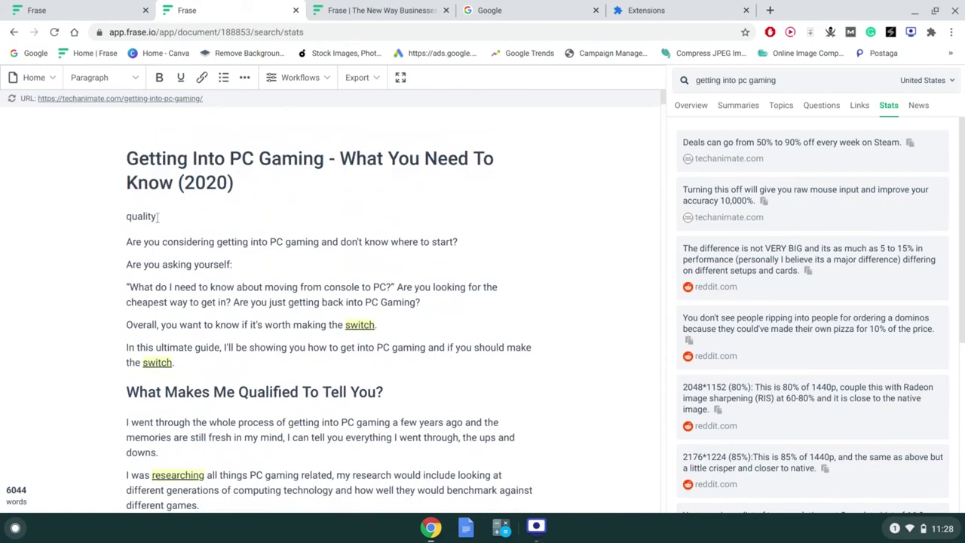
{"action": "left_click", "coordinate": [134, 78]}
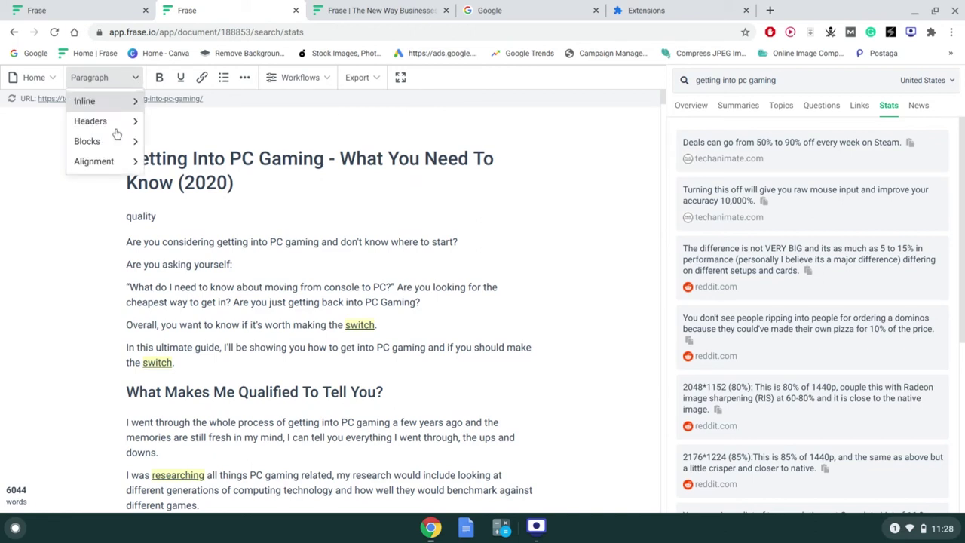
{"action": "mouse_move", "coordinate": [120, 125]}
{"action": "left_click", "coordinate": [167, 143]}
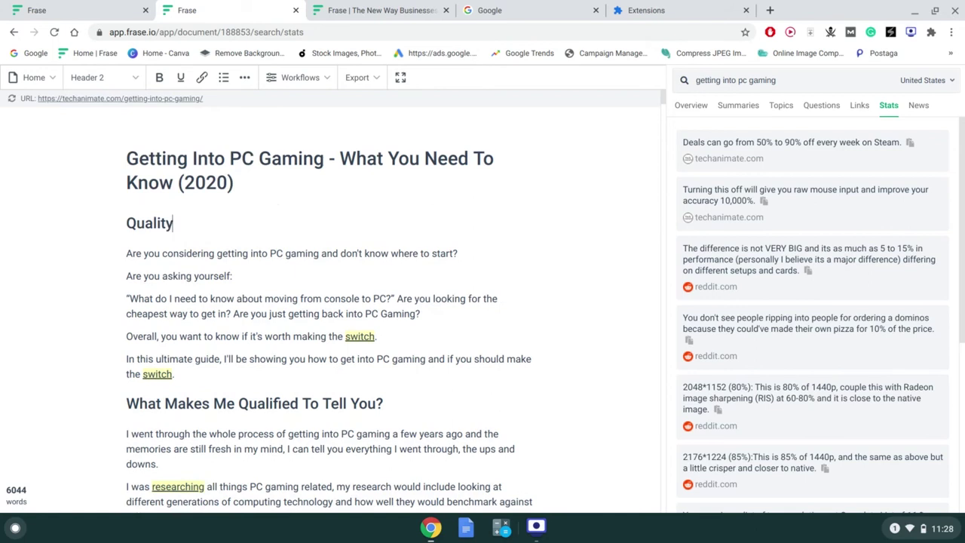
{"action": "key", "text": "Return"}
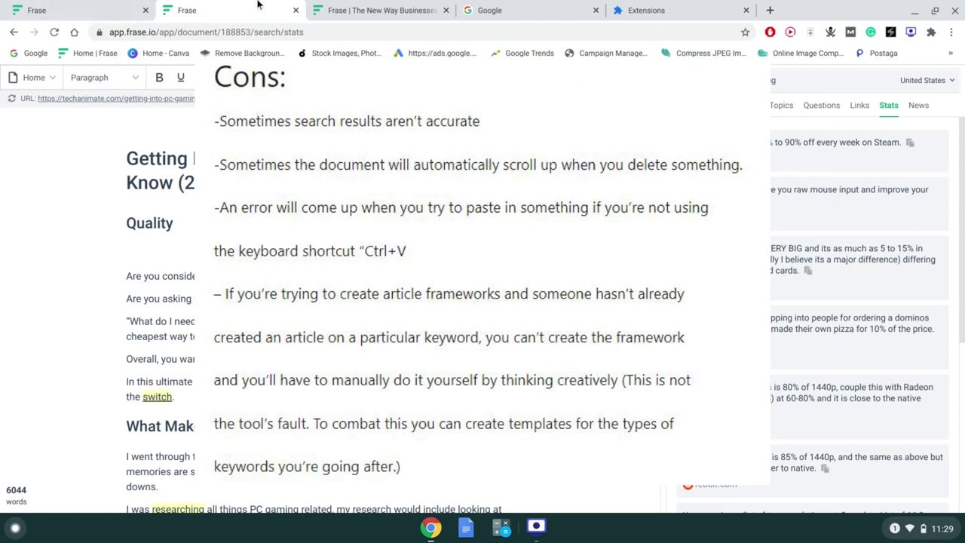
- Open the article's processed sources for editing and show the URL import form
{"action": "left_click", "coordinate": [321, 5]}
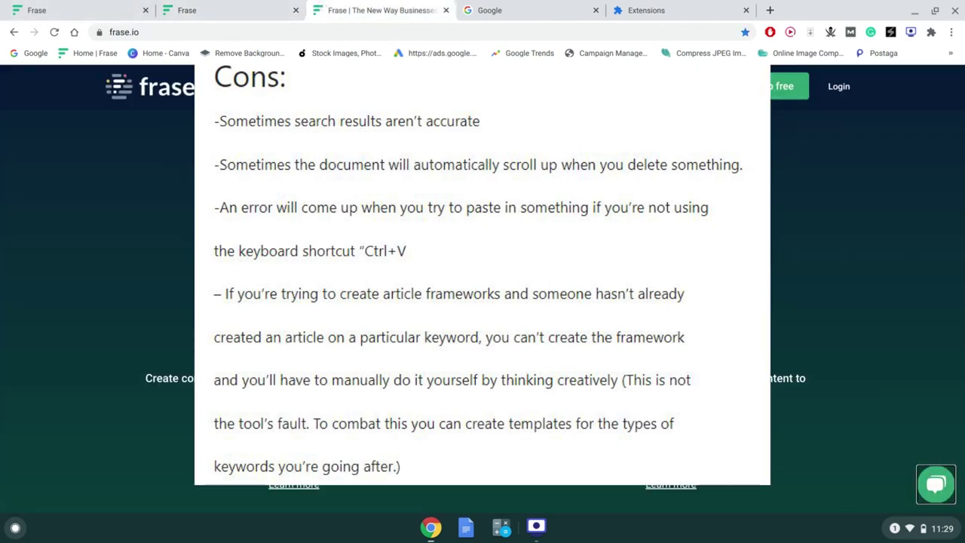
{"action": "left_click", "coordinate": [277, 8]}
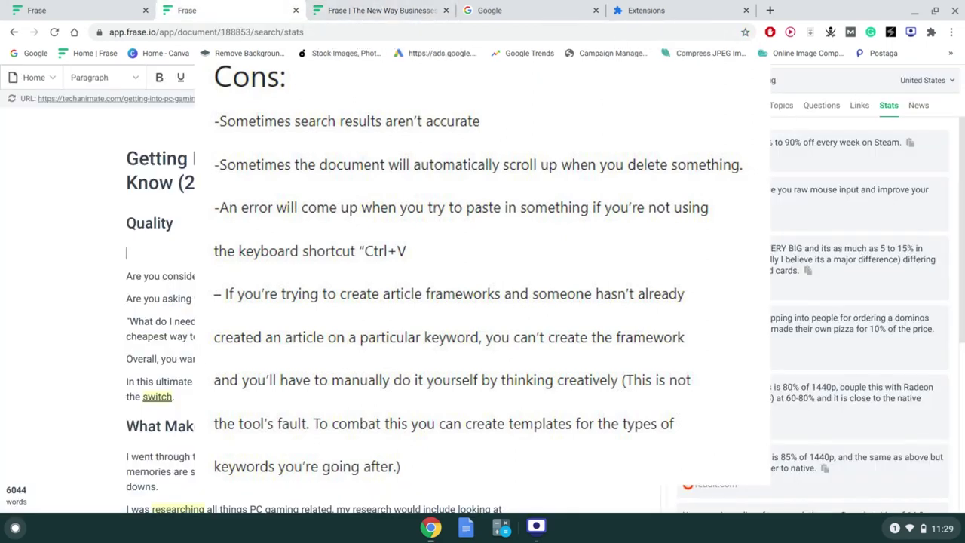
{"action": "left_click", "coordinate": [704, 111]}
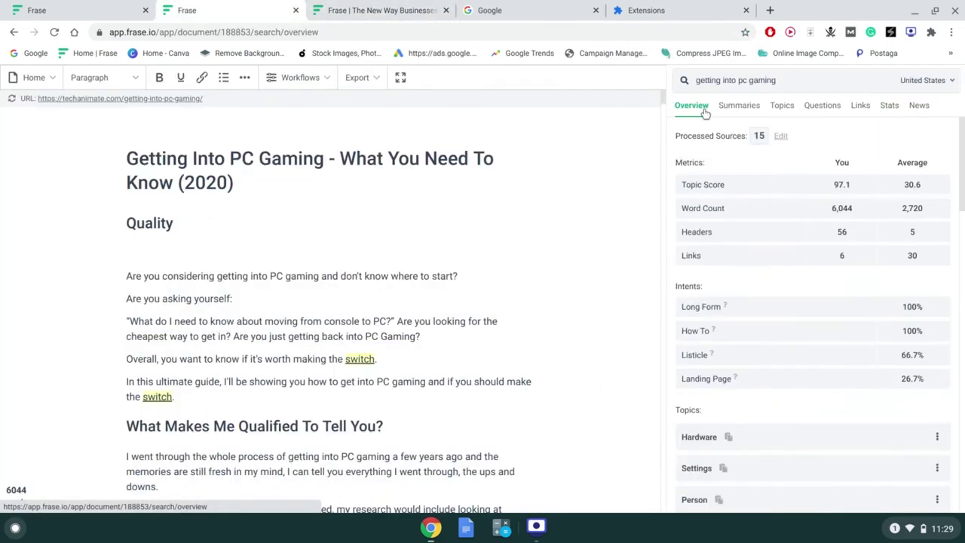
{"action": "left_click", "coordinate": [781, 135]}
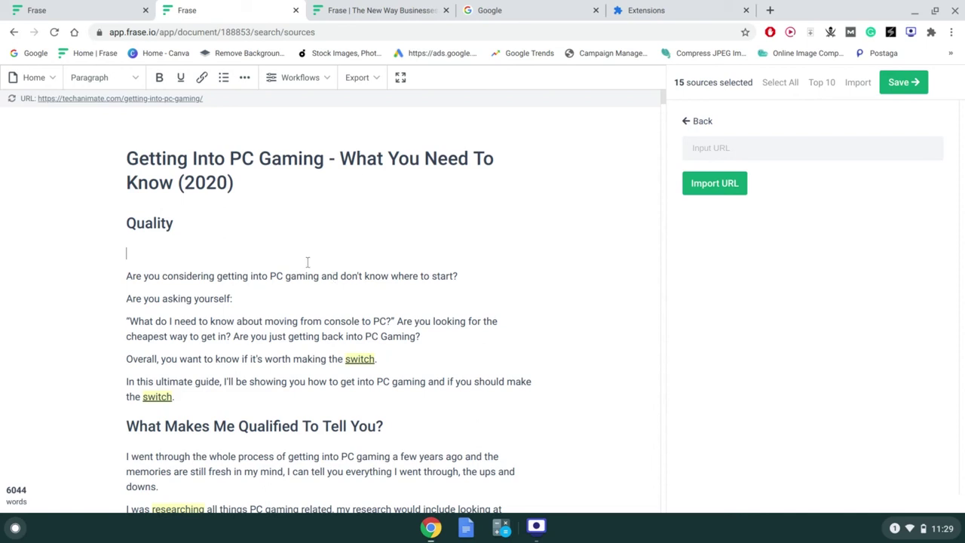
- Copy the current page's address and paste it into the empty paragraph below the "Quality" heading
{"action": "triple_click", "coordinate": [269, 35]}
{"action": "right_click", "coordinate": [269, 34]}
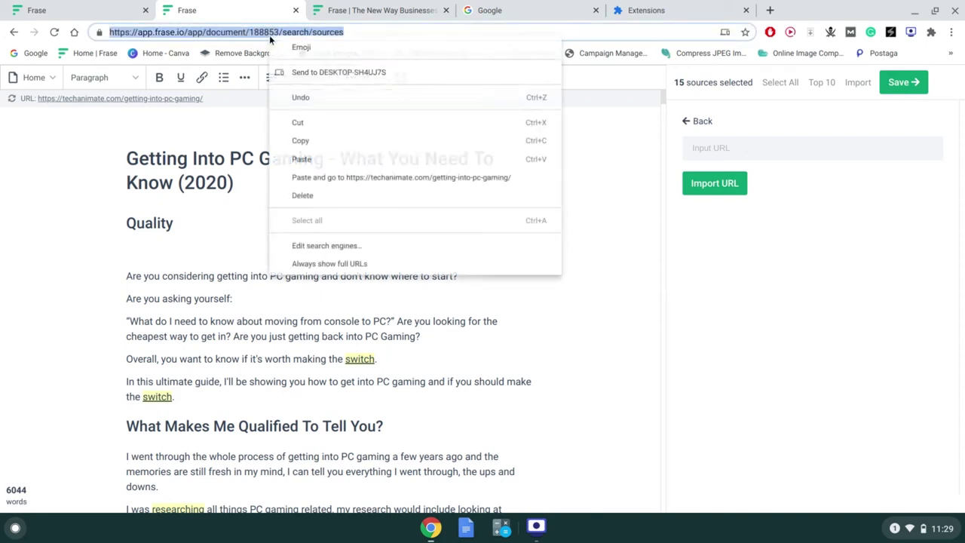
{"action": "left_click", "coordinate": [305, 138]}
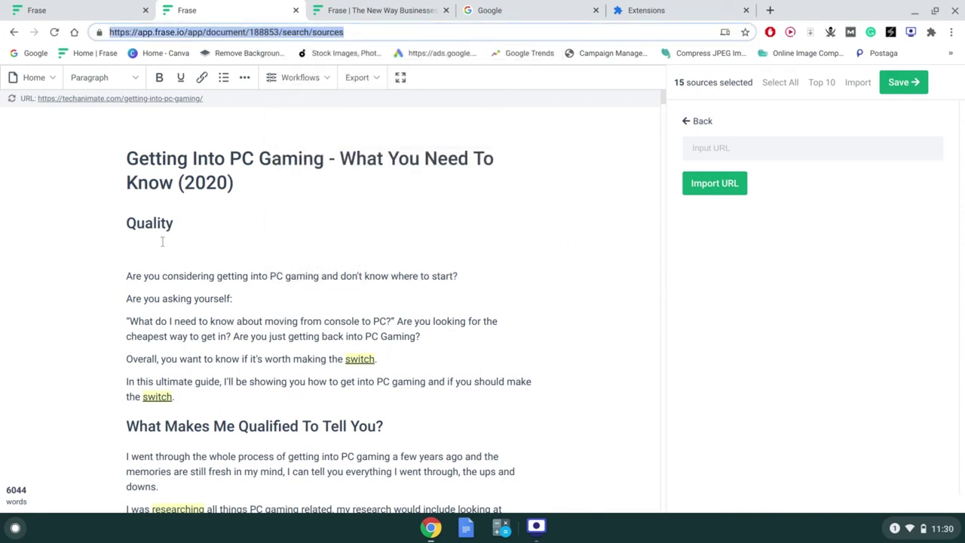
{"action": "left_click", "coordinate": [162, 242]}
{"action": "right_click", "coordinate": [163, 248]}
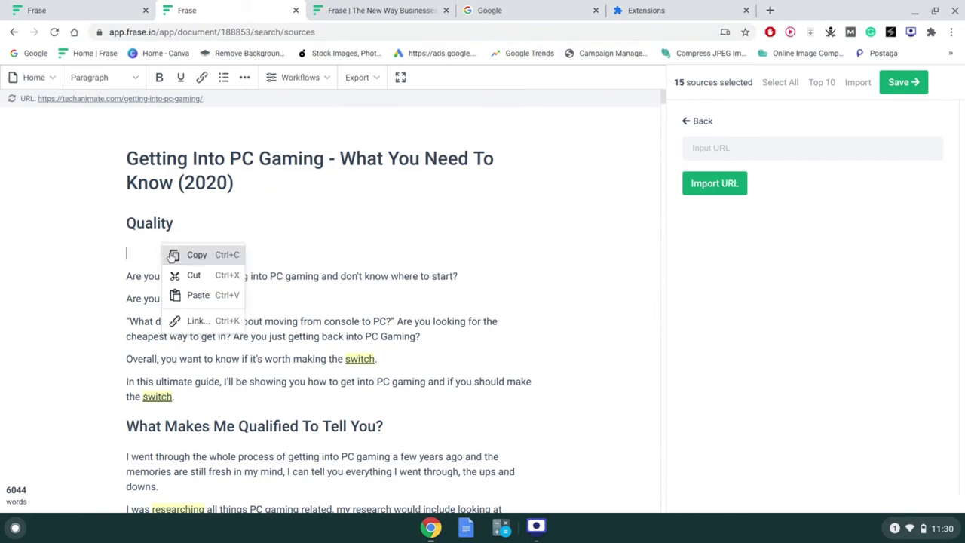
{"action": "left_click", "coordinate": [198, 294]}
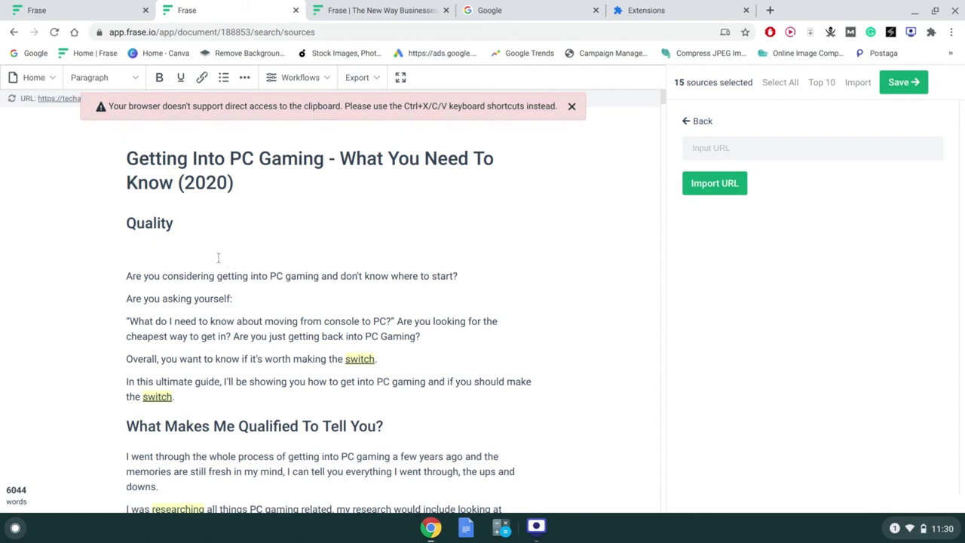
{"action": "key", "text": "ctrl+v"}
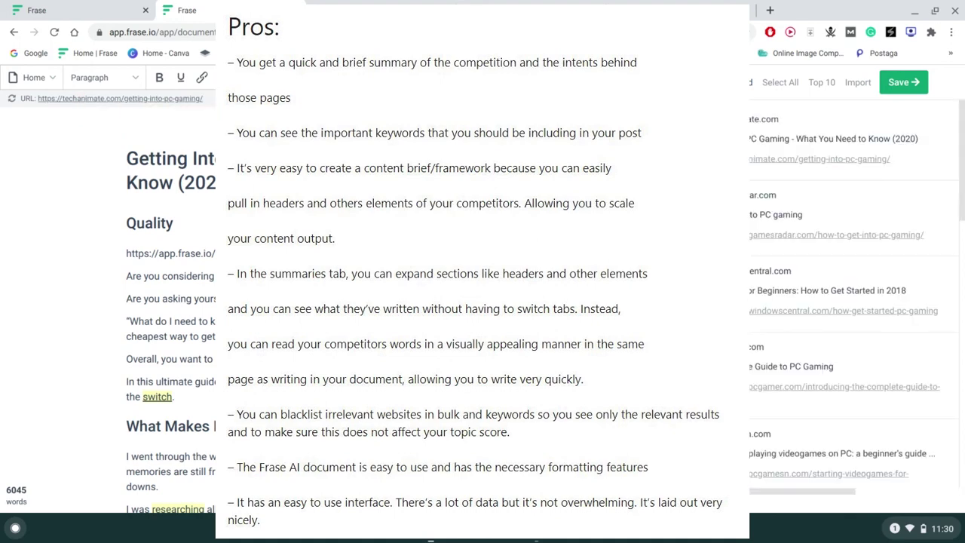
- Save the selected sources and view the article's topic score and topics list
{"action": "left_click", "coordinate": [901, 82]}
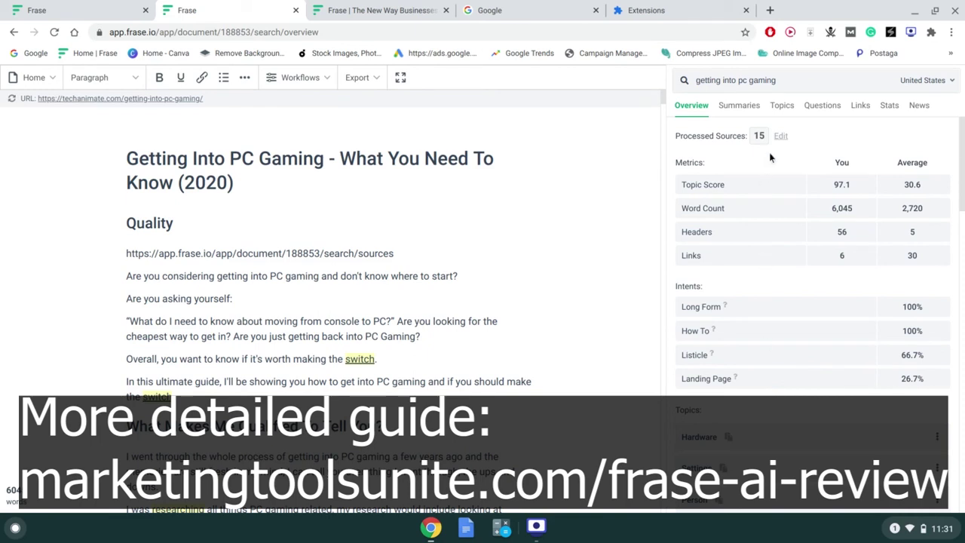
{"action": "left_click", "coordinate": [783, 115]}
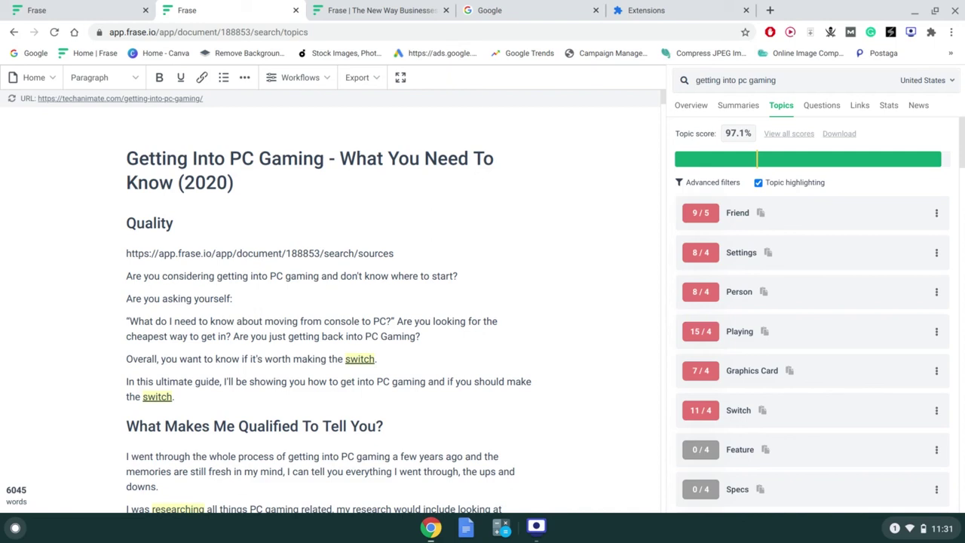
- Read the expanded "Mods" section in the techanimate.com article's summary
{"action": "left_click", "coordinate": [743, 114]}
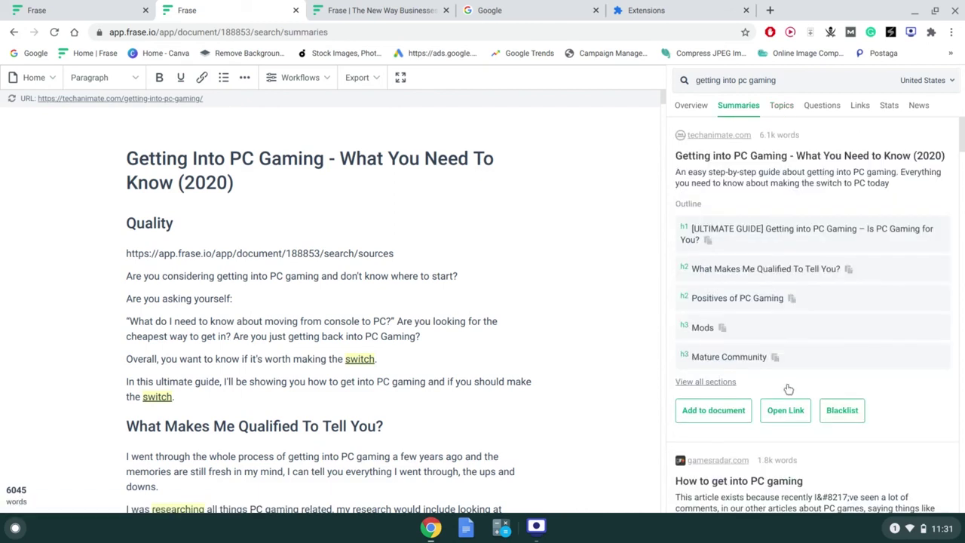
{"action": "left_click", "coordinate": [779, 336]}
{"action": "scroll", "coordinate": [782, 339], "scroll_direction": "down", "scroll_amount": 1}
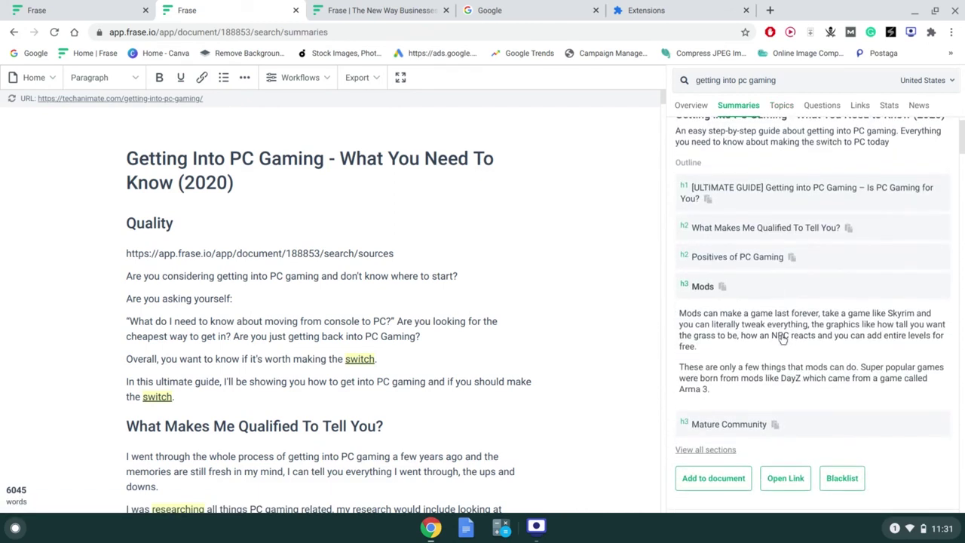
- Insert the outline heading "Positives of PC Gaming" and the first "Mods" summary paragraph at the start of the "Quality" heading
{"action": "left_click", "coordinate": [341, 170]}
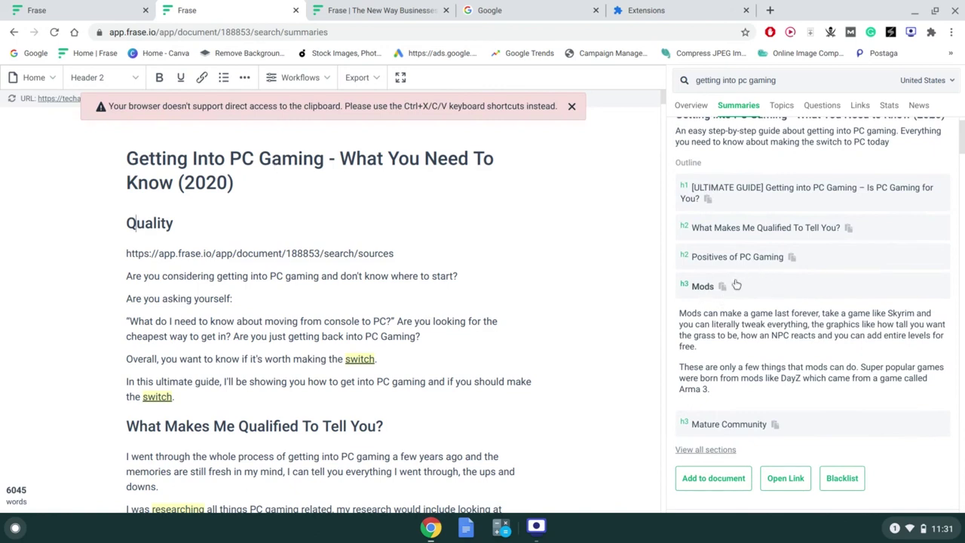
{"action": "left_click", "coordinate": [792, 258]}
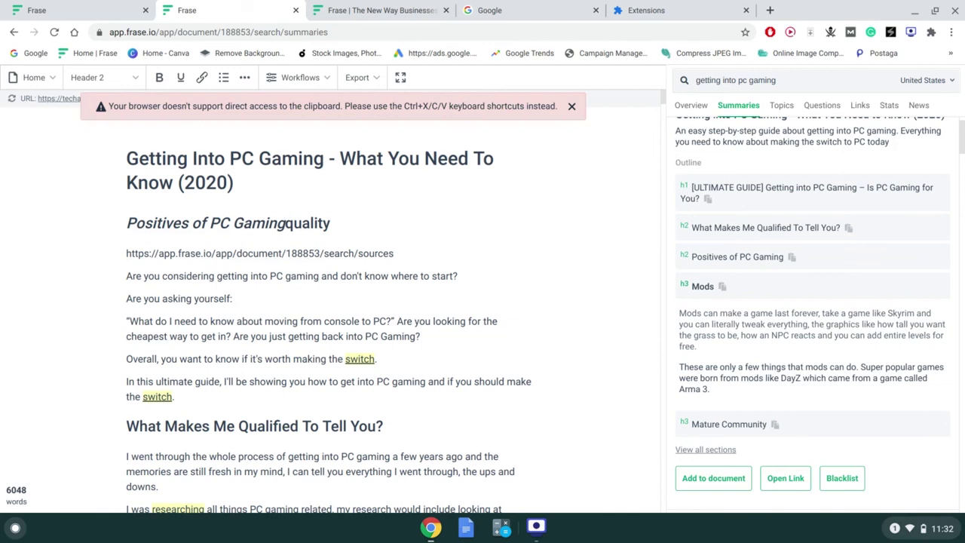
{"action": "left_click", "coordinate": [739, 337]}
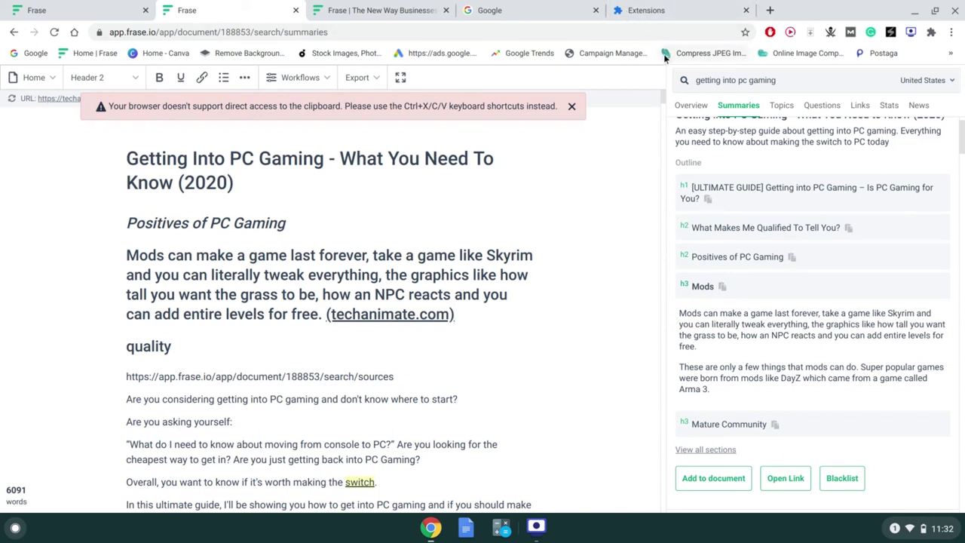
- Blacklist the "Friend" topic in the article's topics list
{"action": "left_click", "coordinate": [697, 106]}
{"action": "left_click", "coordinate": [776, 113]}
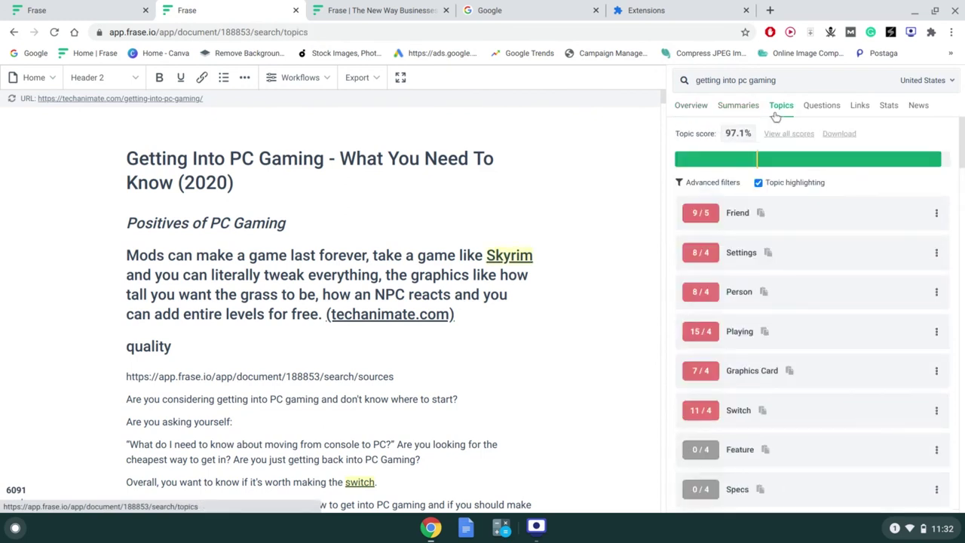
{"action": "left_click", "coordinate": [937, 218]}
{"action": "left_click", "coordinate": [939, 221]}
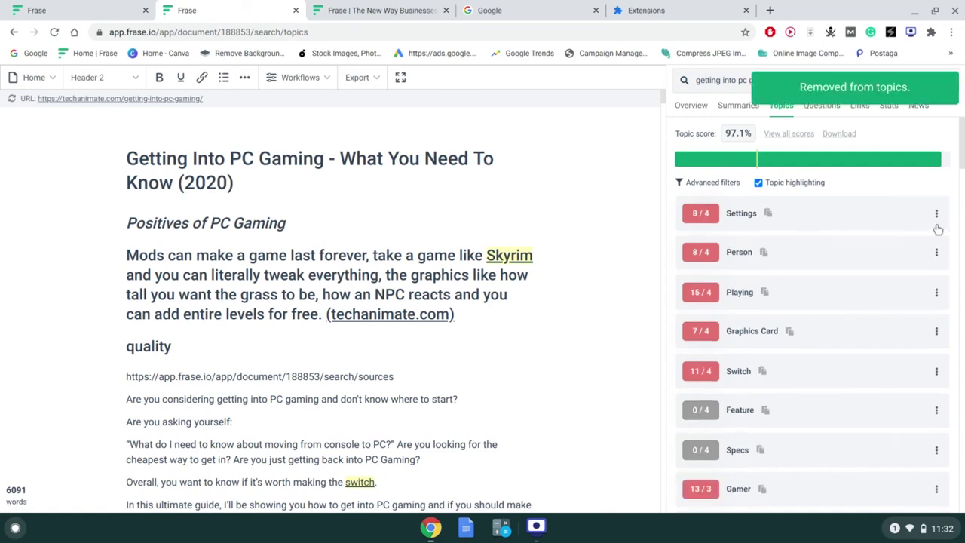
- Explore the "Settings" topic's SERP mentions and return to the article's overview metrics
{"action": "left_click", "coordinate": [937, 221]}
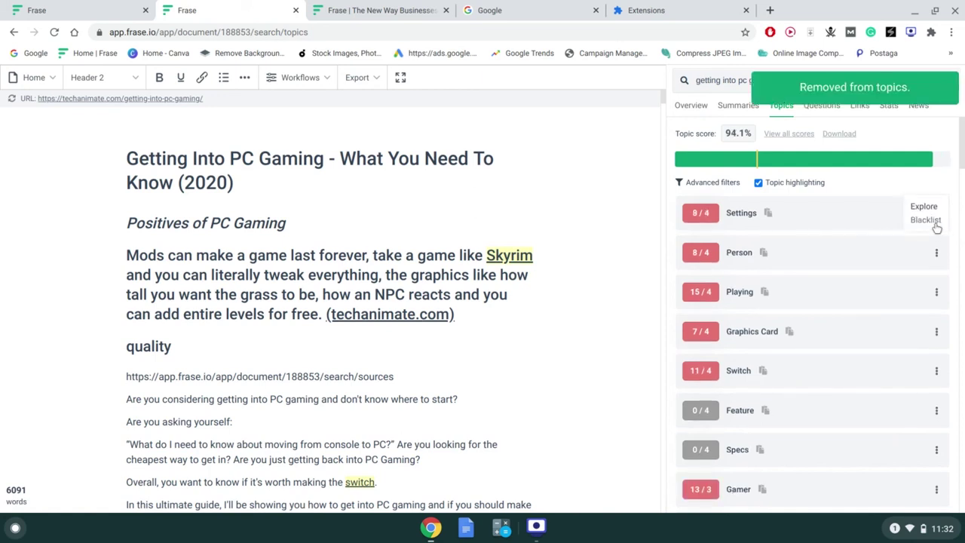
{"action": "left_click", "coordinate": [937, 229]}
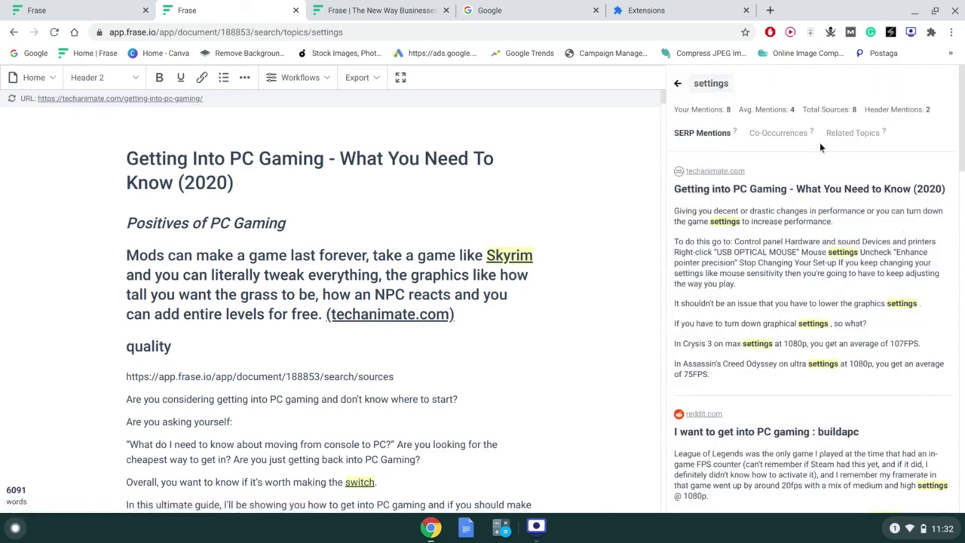
{"action": "left_click", "coordinate": [678, 84]}
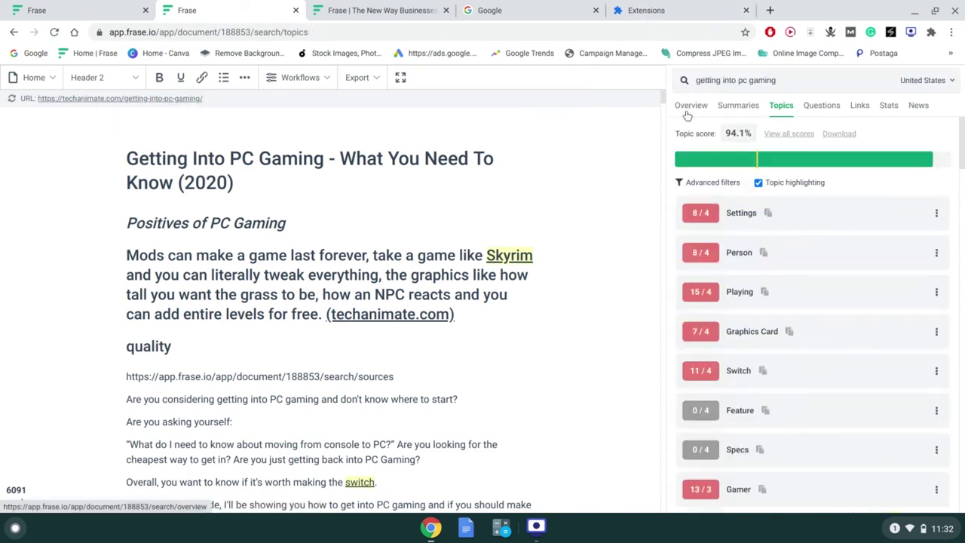
{"action": "left_click", "coordinate": [683, 110]}
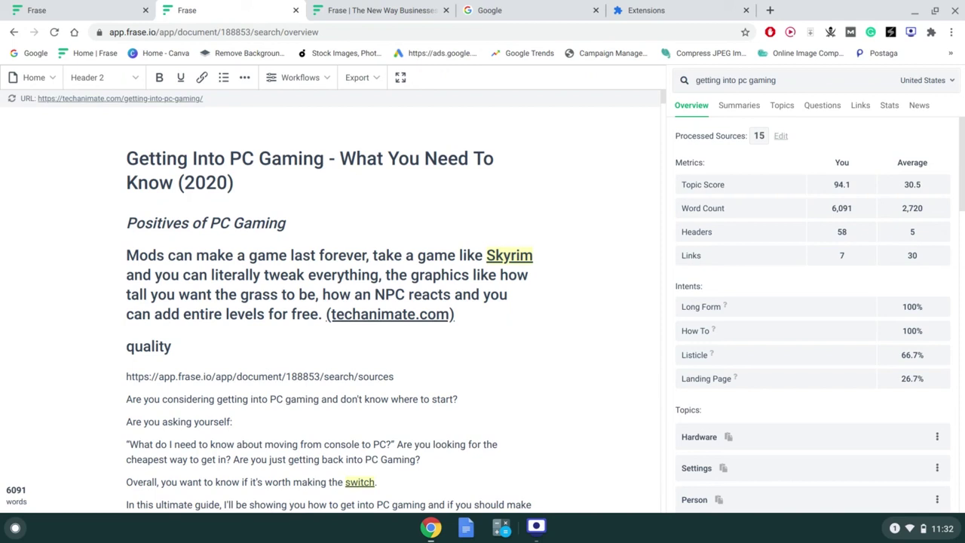
- Check the text style options and browse the research questions, external links, stats and news for "getting into pc gaming"
{"action": "left_click", "coordinate": [132, 78]}
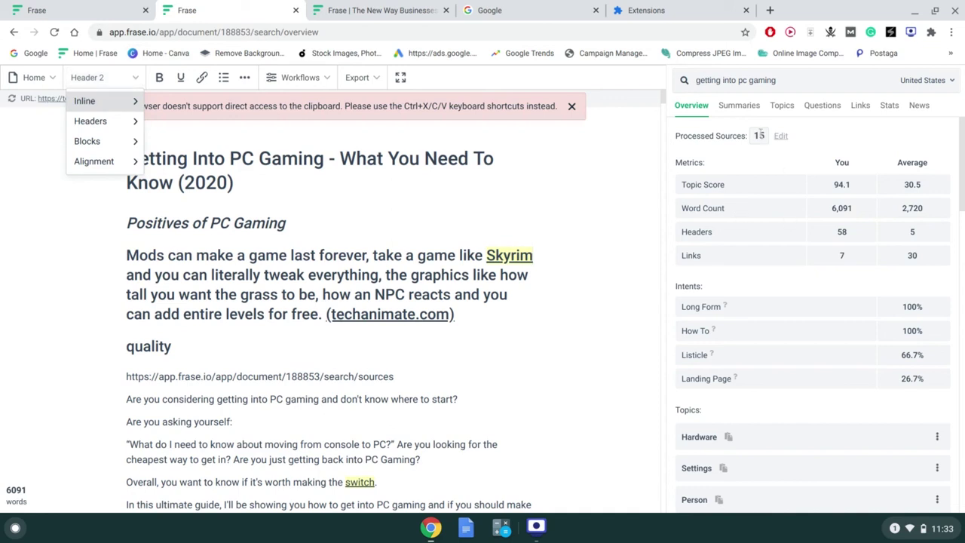
{"action": "left_click", "coordinate": [737, 106]}
{"action": "left_click", "coordinate": [737, 106]}
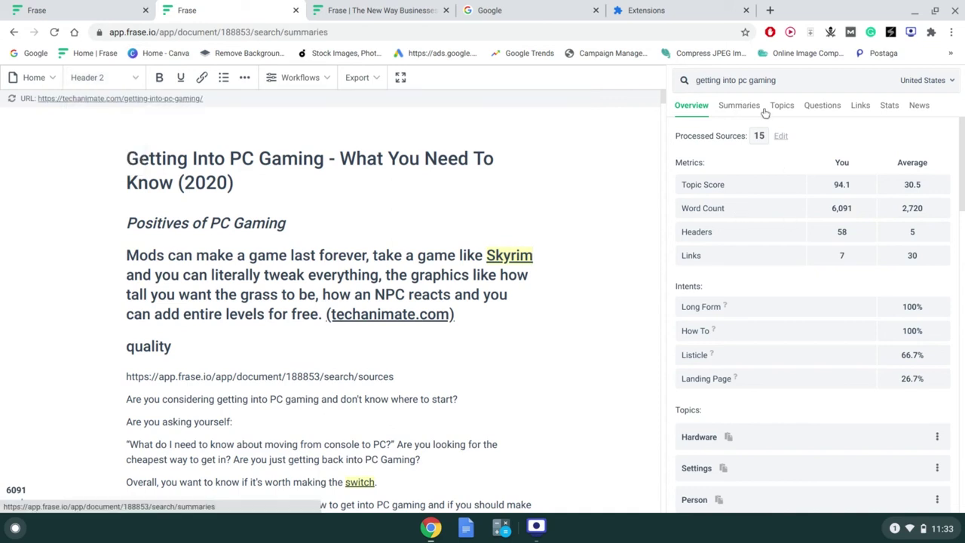
{"action": "left_click", "coordinate": [691, 106]}
{"action": "left_click", "coordinate": [783, 106]}
{"action": "left_click", "coordinate": [826, 107]}
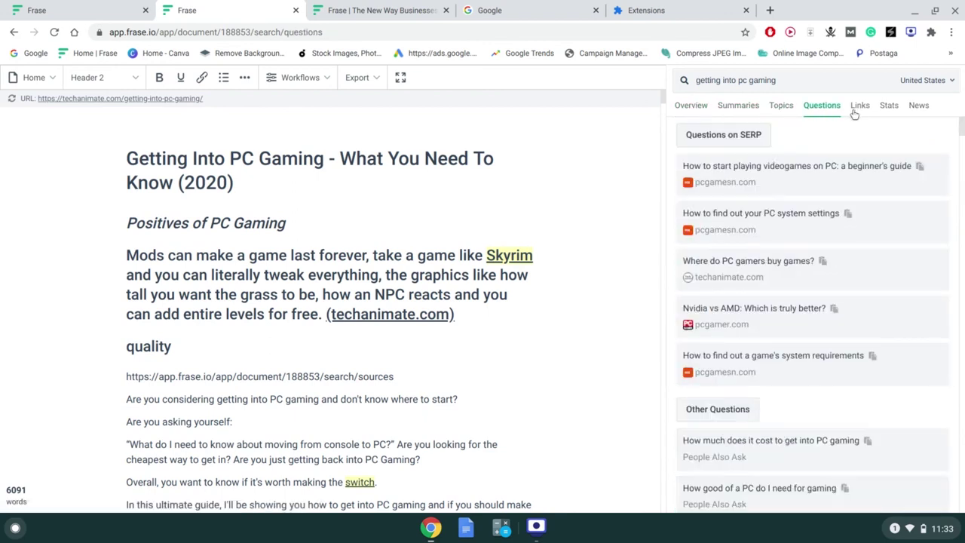
{"action": "left_click", "coordinate": [858, 107]}
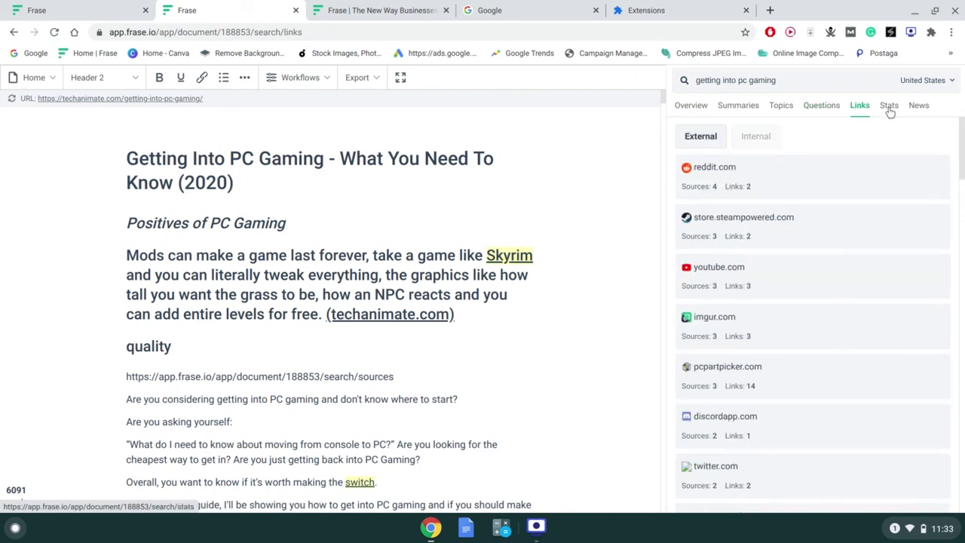
{"action": "left_click", "coordinate": [887, 107]}
{"action": "left_click", "coordinate": [917, 107]}
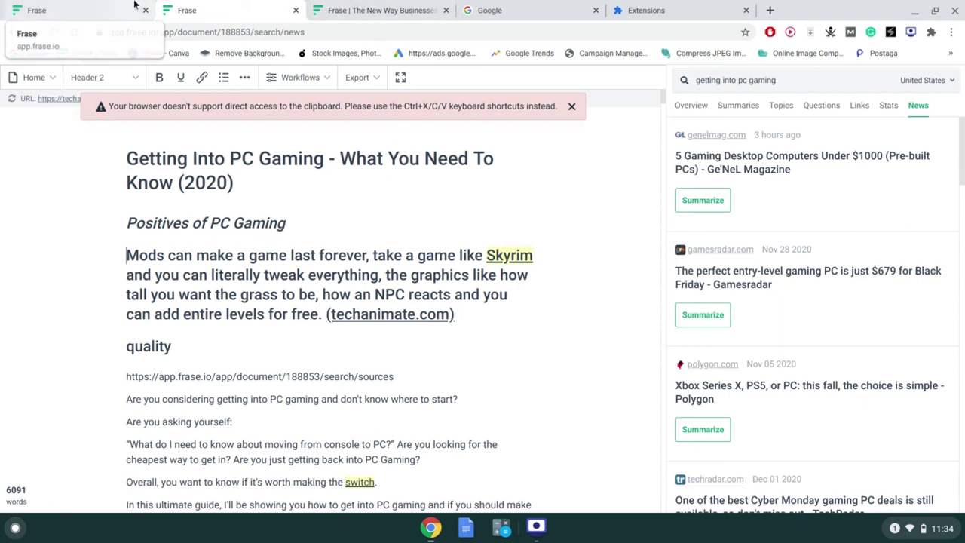
- Switch to the Frase website and examine the Basic, Growth and Answer Engine pricing plans
{"action": "left_click", "coordinate": [326, 6]}
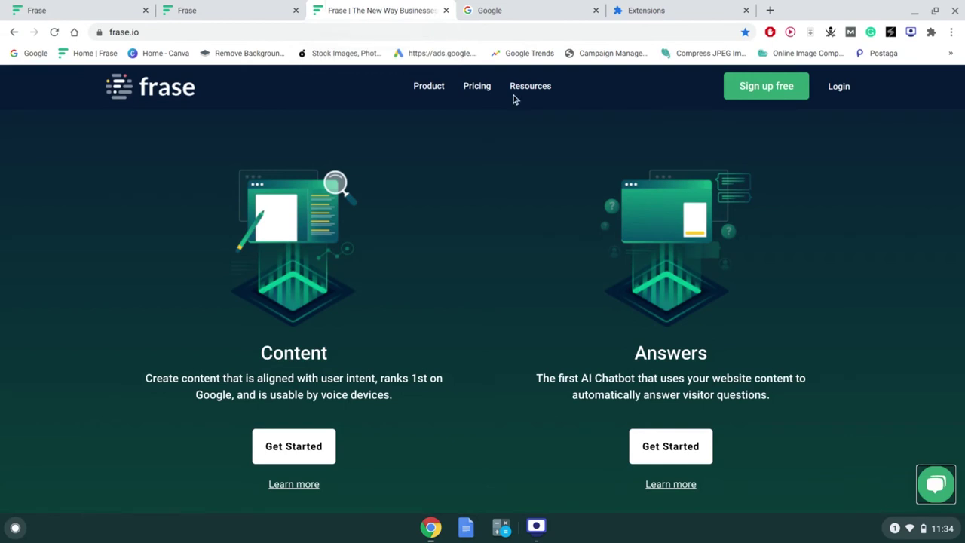
{"action": "left_click", "coordinate": [477, 88]}
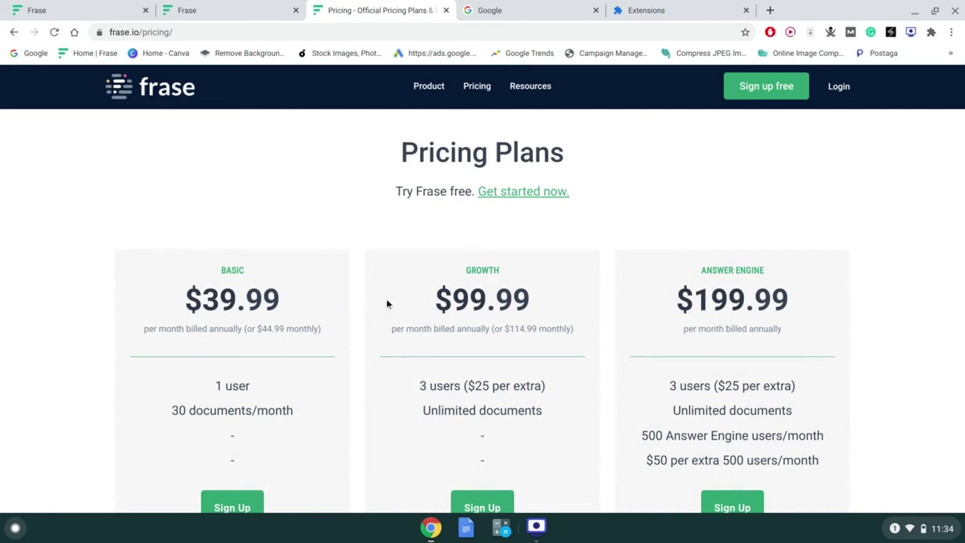
{"action": "scroll", "coordinate": [385, 301], "scroll_direction": "down", "scroll_amount": 2}
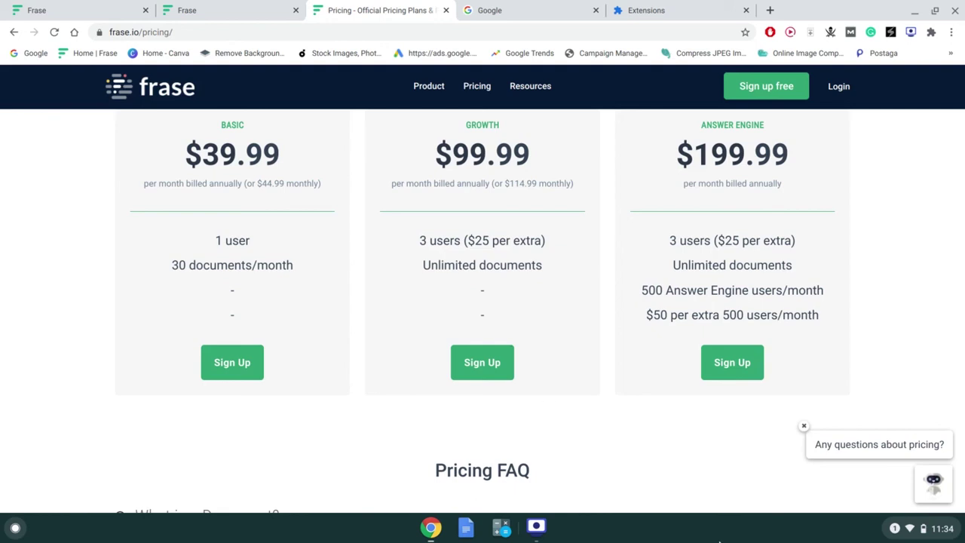
{"action": "left_click", "coordinate": [920, 527]}
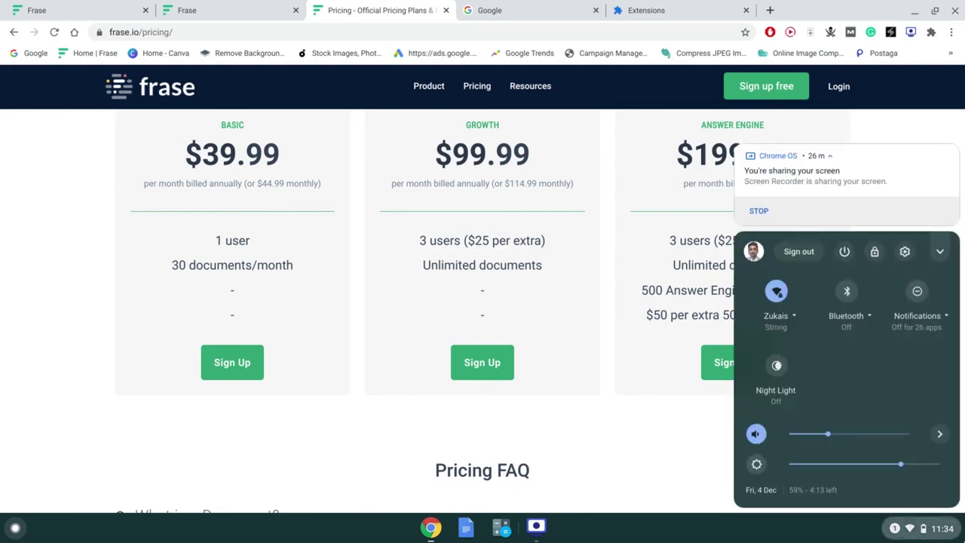